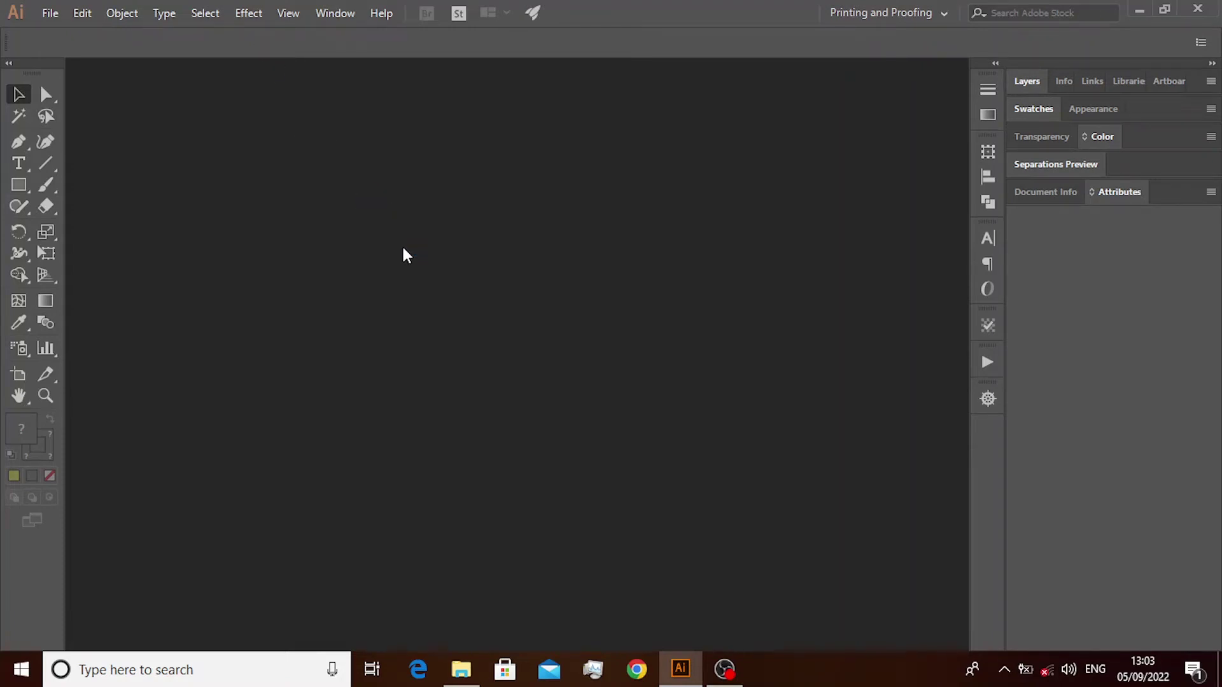
Create a new 1080 × 1080 px RGB document from the custom preset
key("ctrl+n")
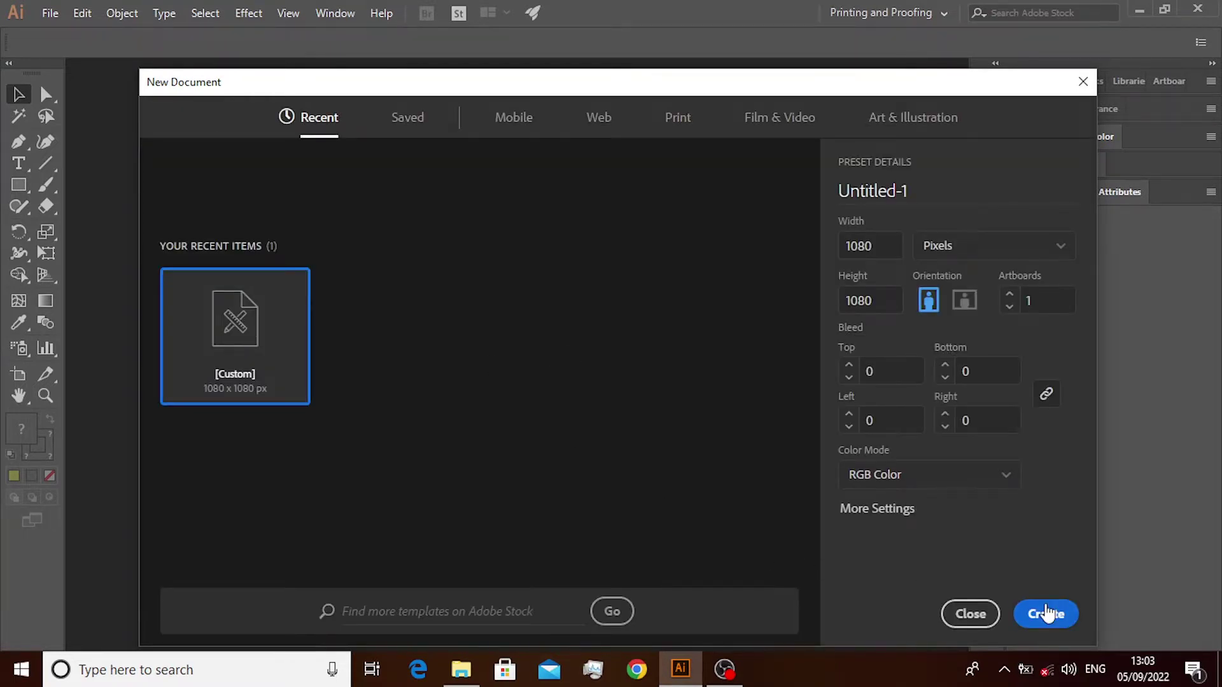
left_click(1047, 614)
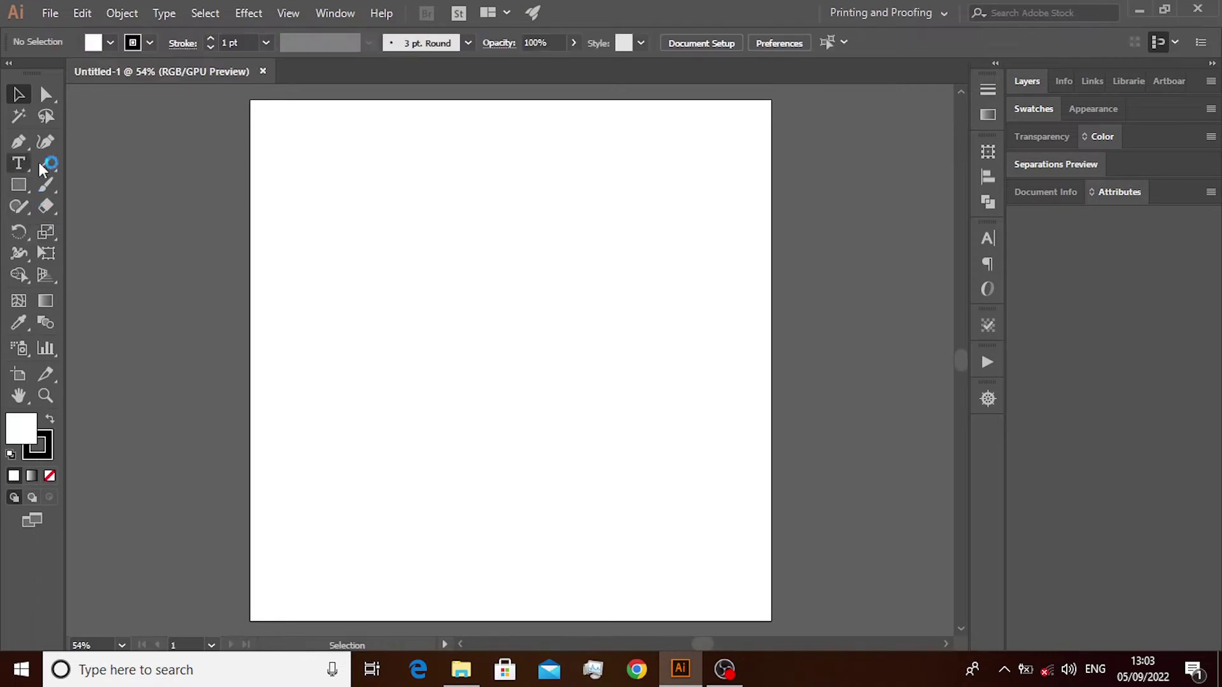
Draw a rectangle covering the whole 1080 × 1080 artboard and give it a black fill
left_click(19, 185)
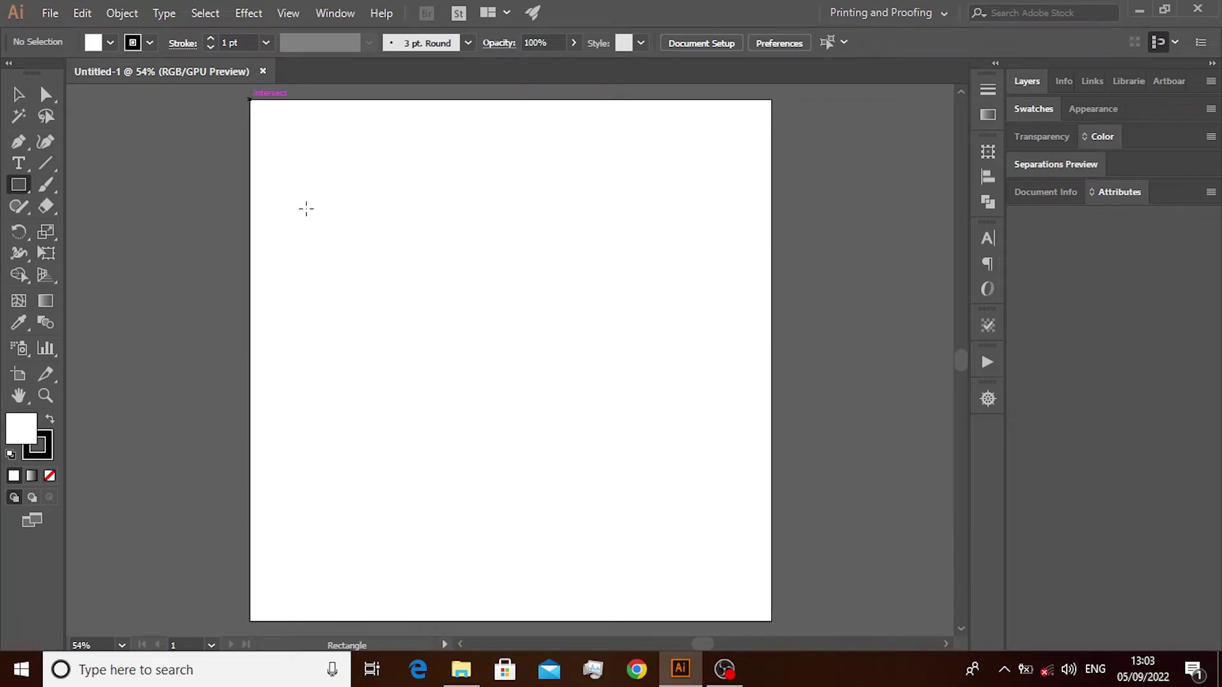
left_click_drag(250, 100, 772, 621)
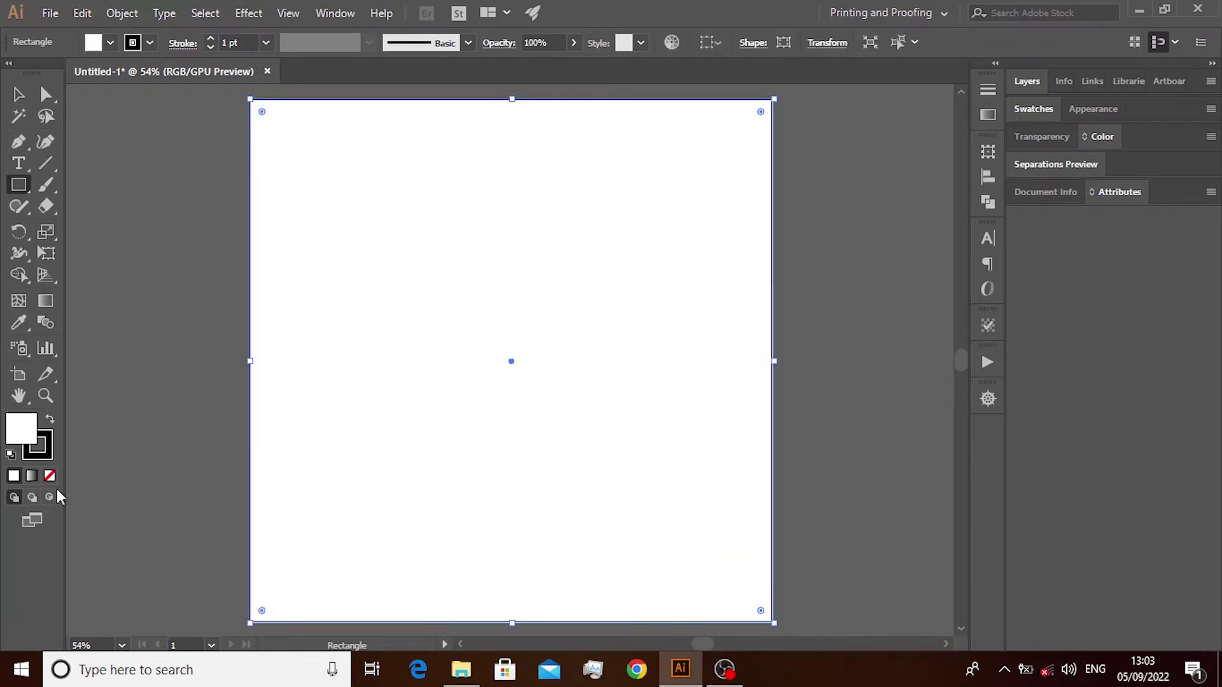
left_click(50, 418)
left_click(18, 114)
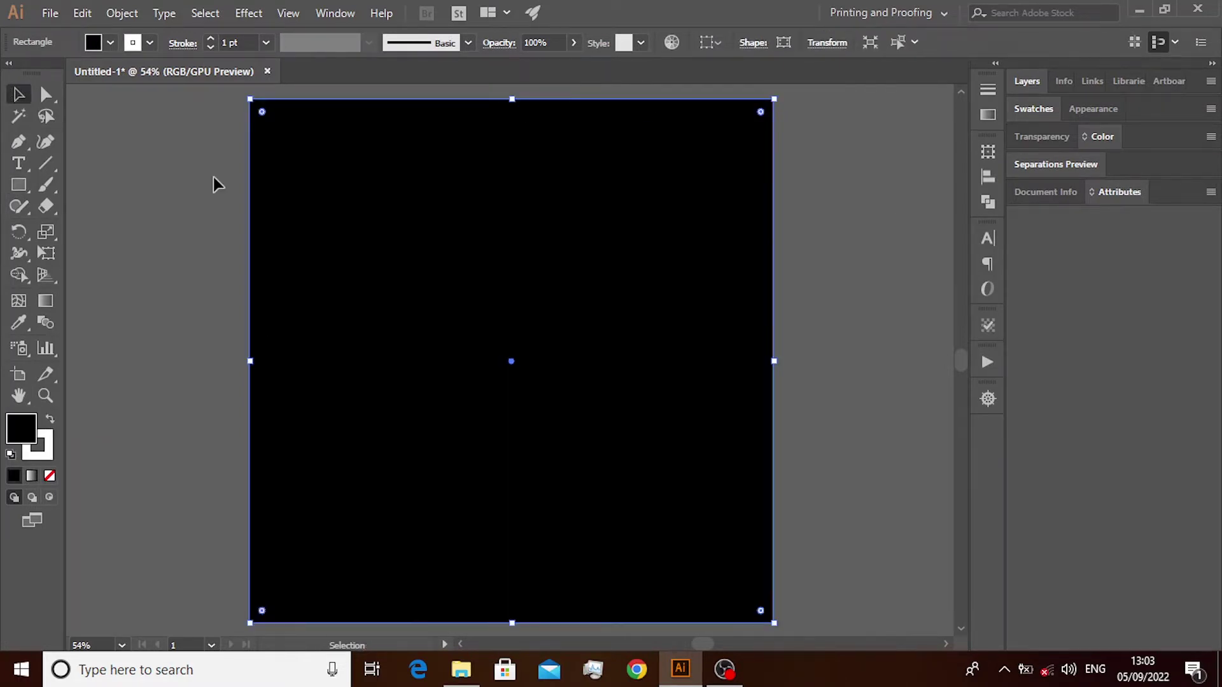
left_click(1033, 109)
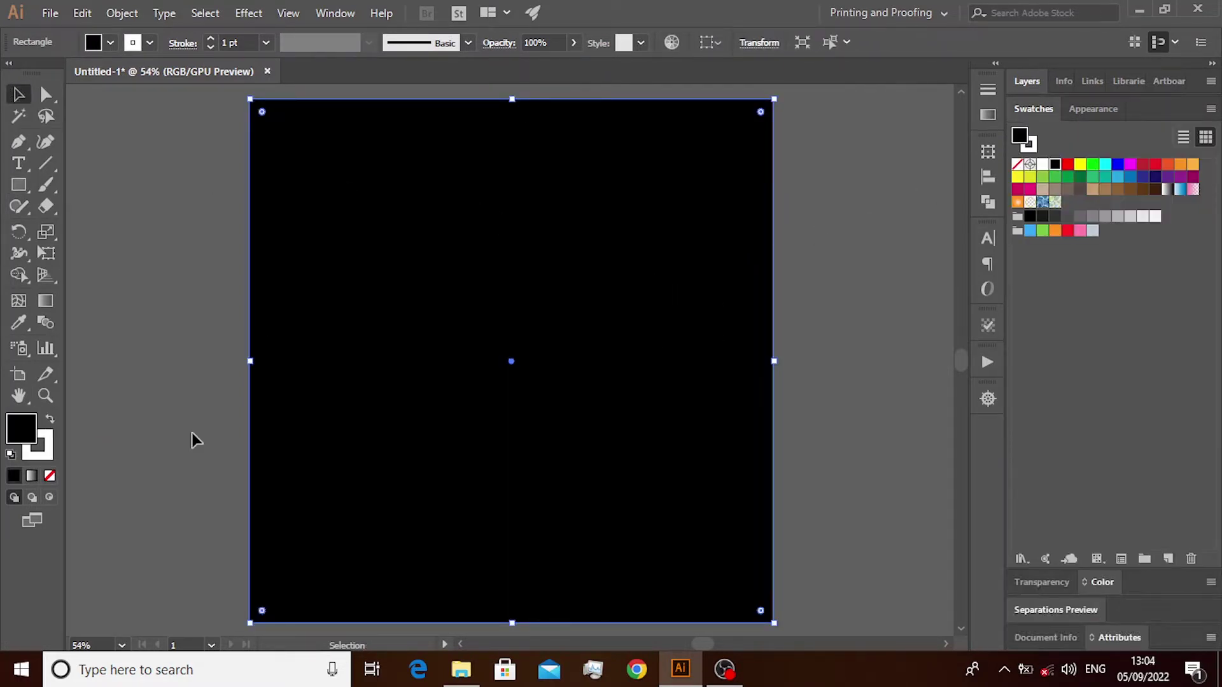
key("ctrl+F9")
Apply a gradient fill with a deep blue left stop and a light blue right stop
key("period")
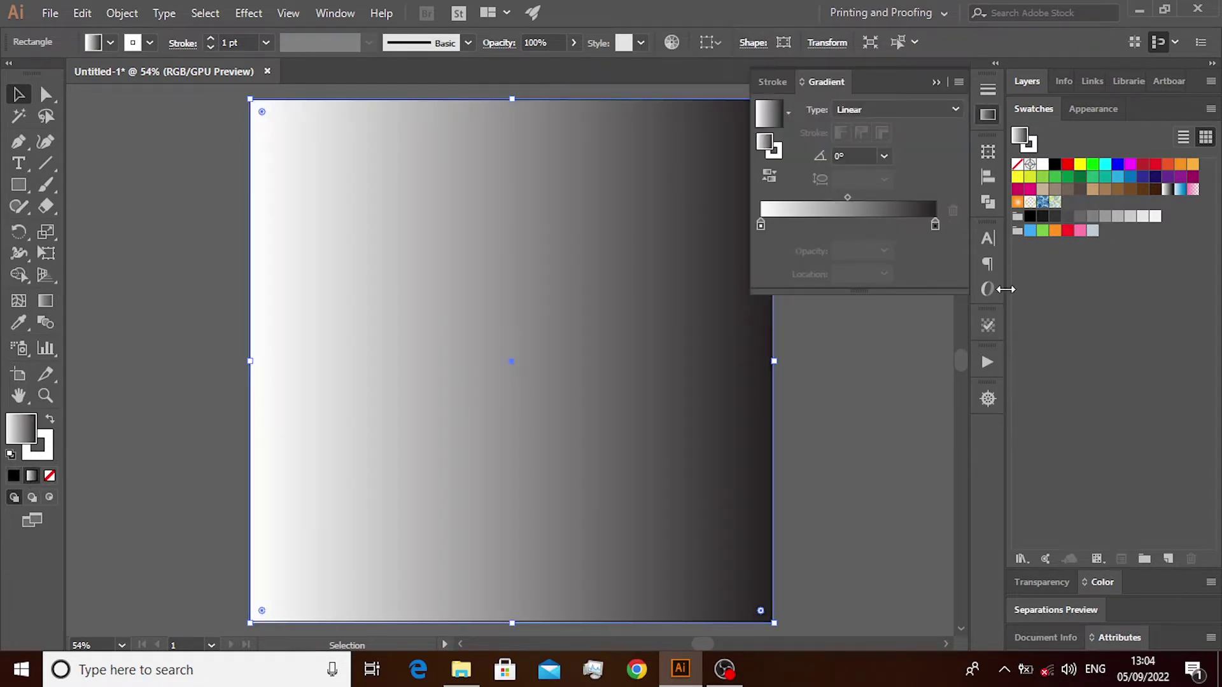
mouse_move(1137, 185)
left_mouse_down()
mouse_move(926, 220)
mouse_move(935, 224)
left_mouse_up()
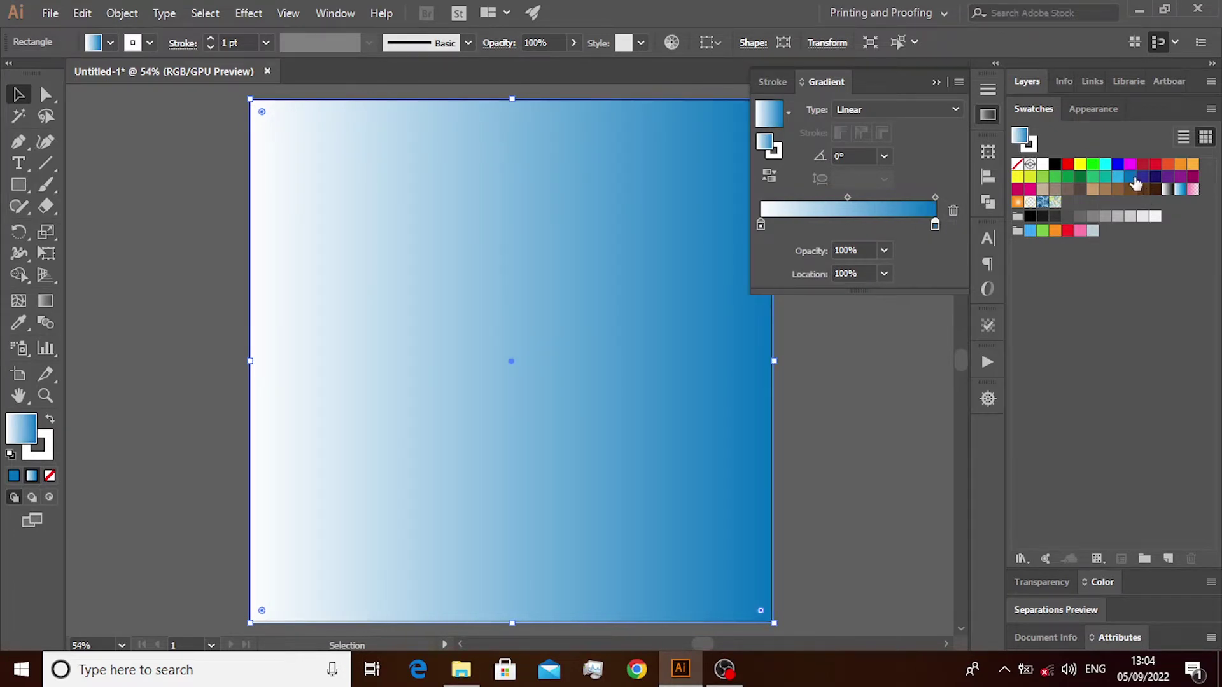
left_click_drag(1135, 179, 751, 223)
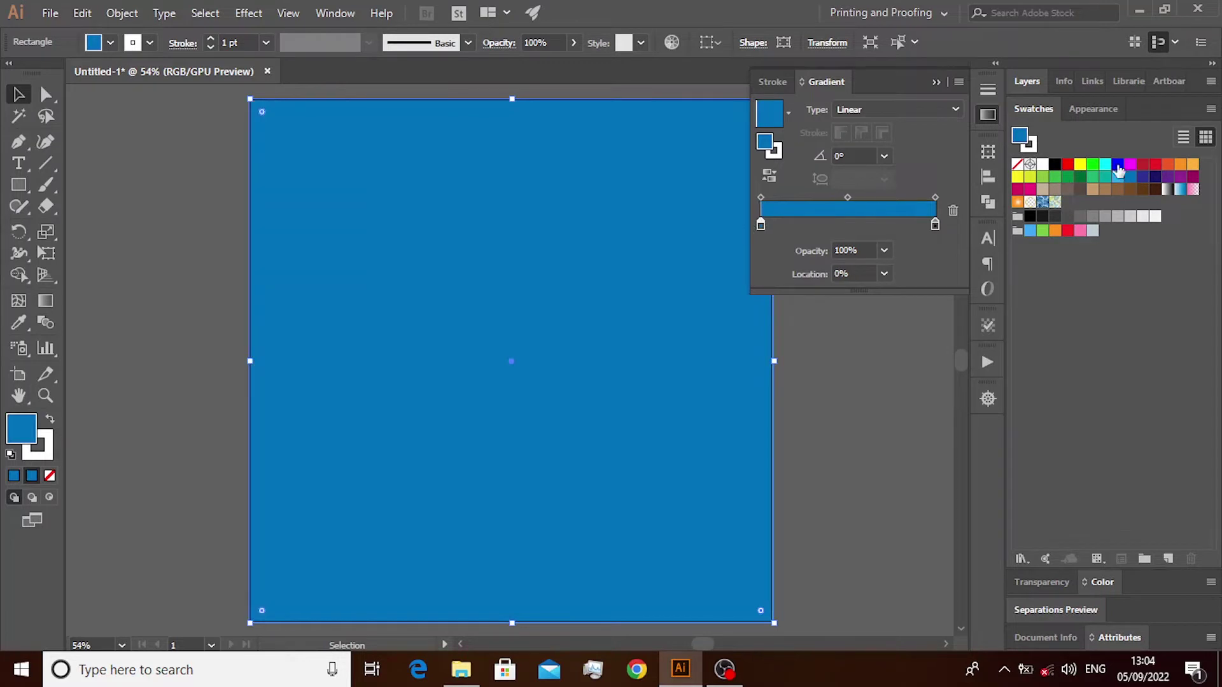
left_click_drag(1127, 182, 747, 224)
left_click_drag(1119, 178, 933, 224)
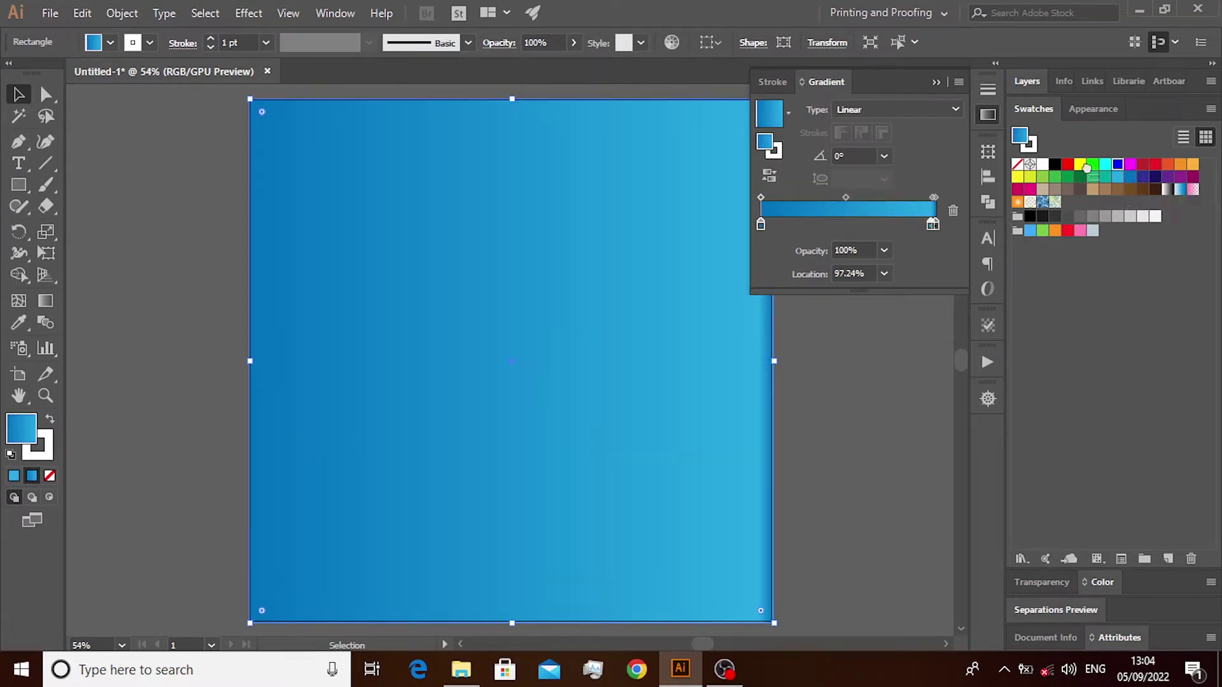
left_click_drag(1118, 164, 753, 219)
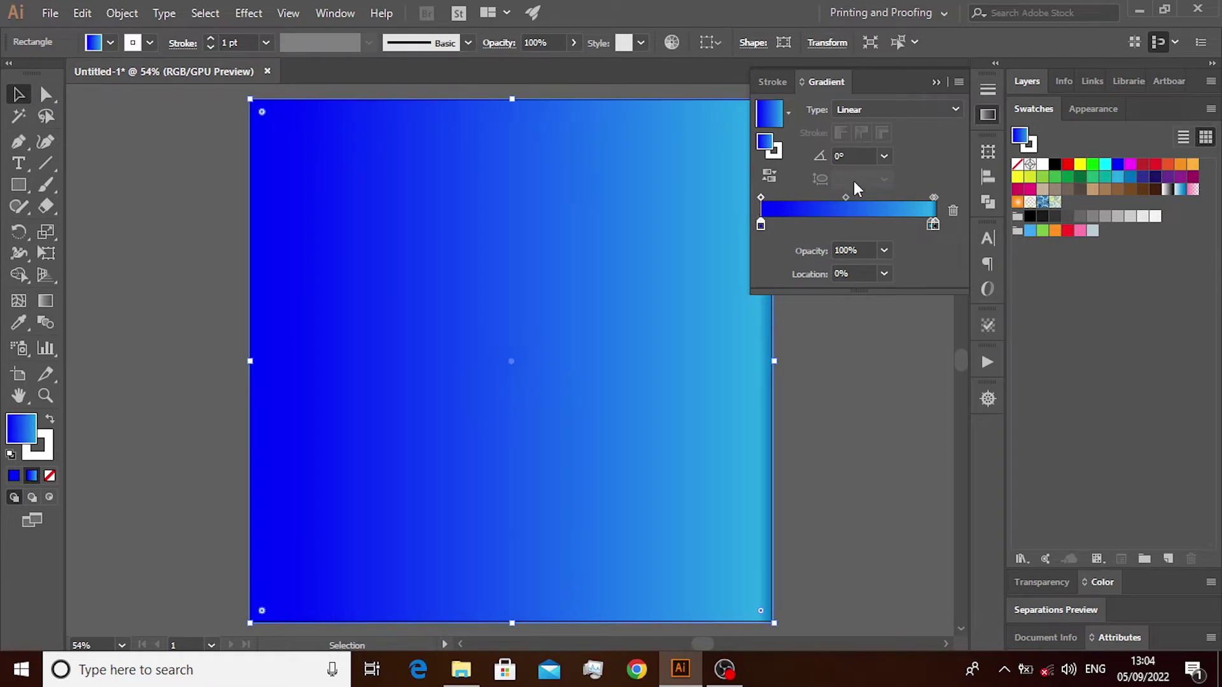
Set the gradient angle to 90° so the cyan end sits at the top
left_click(884, 156)
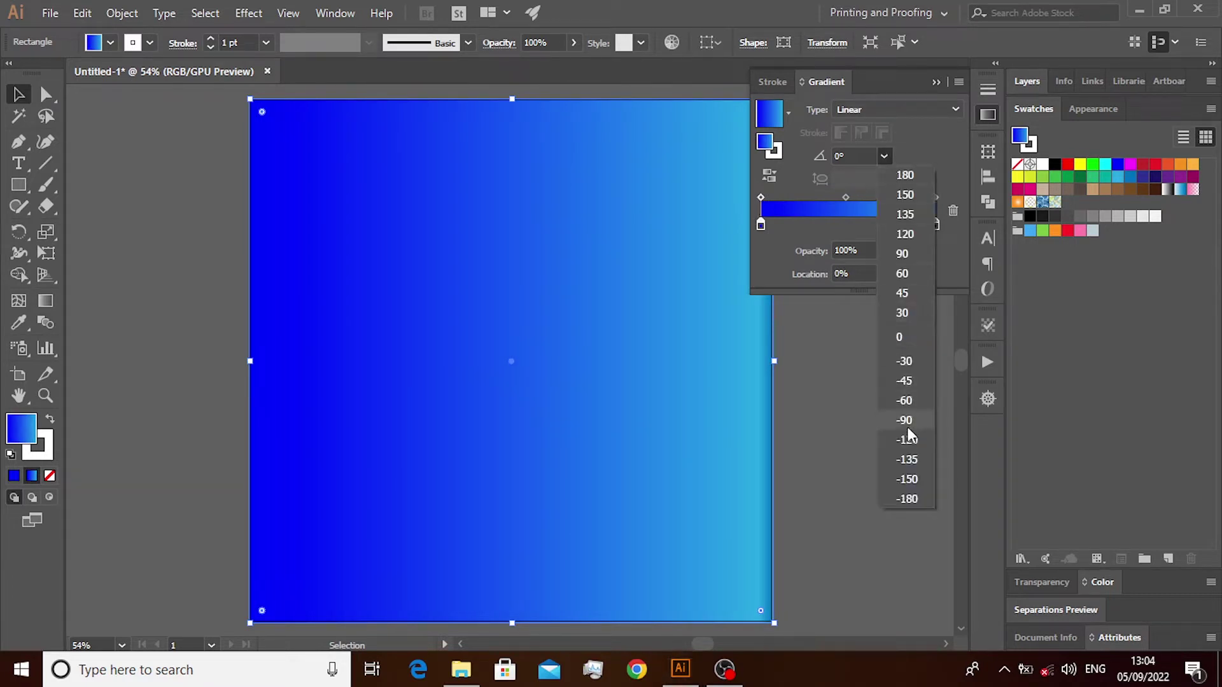
left_click(907, 426)
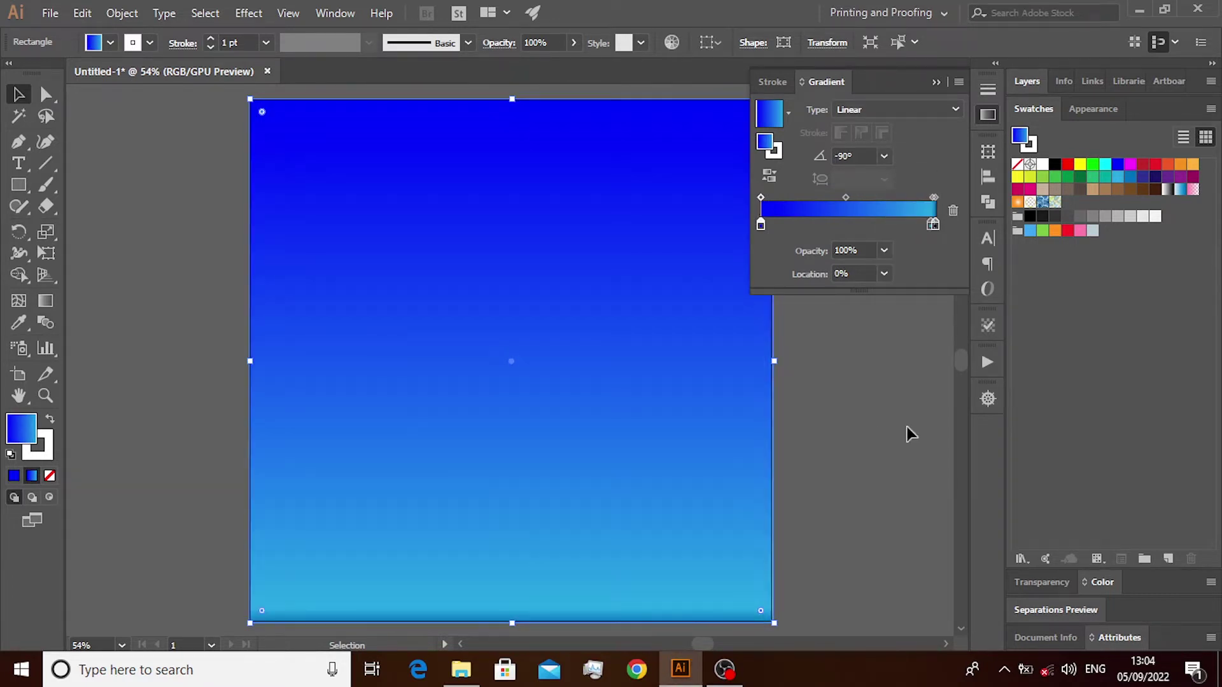
left_click(883, 156)
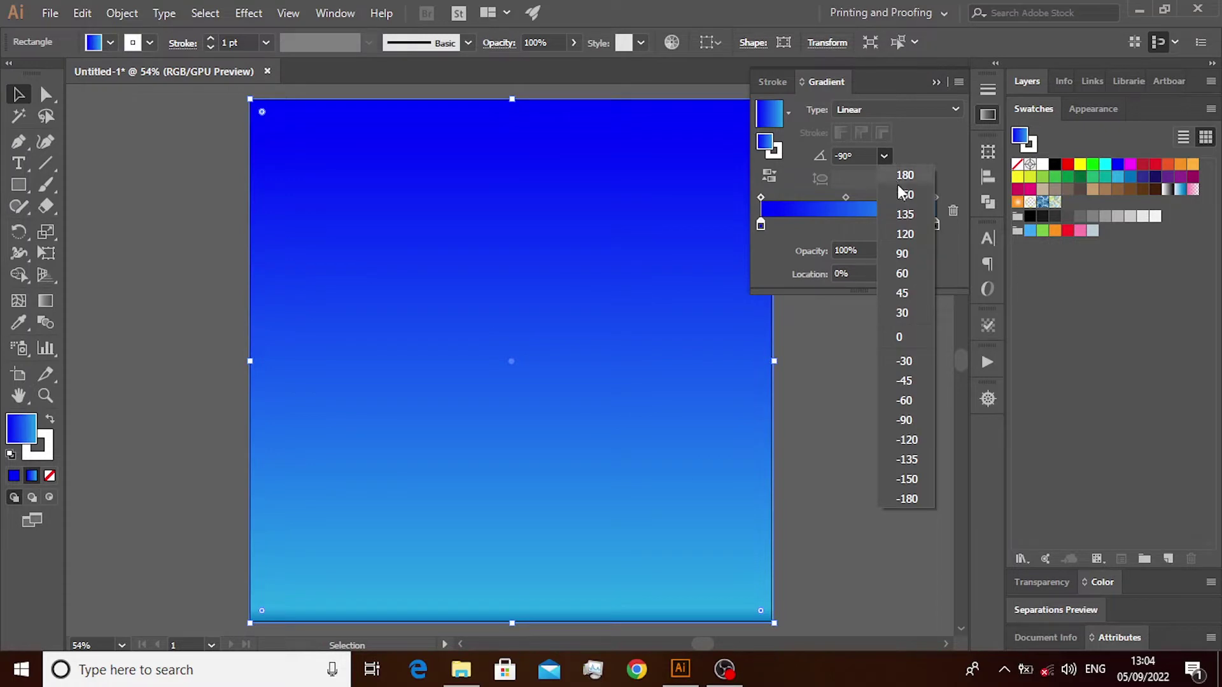
left_click(906, 254)
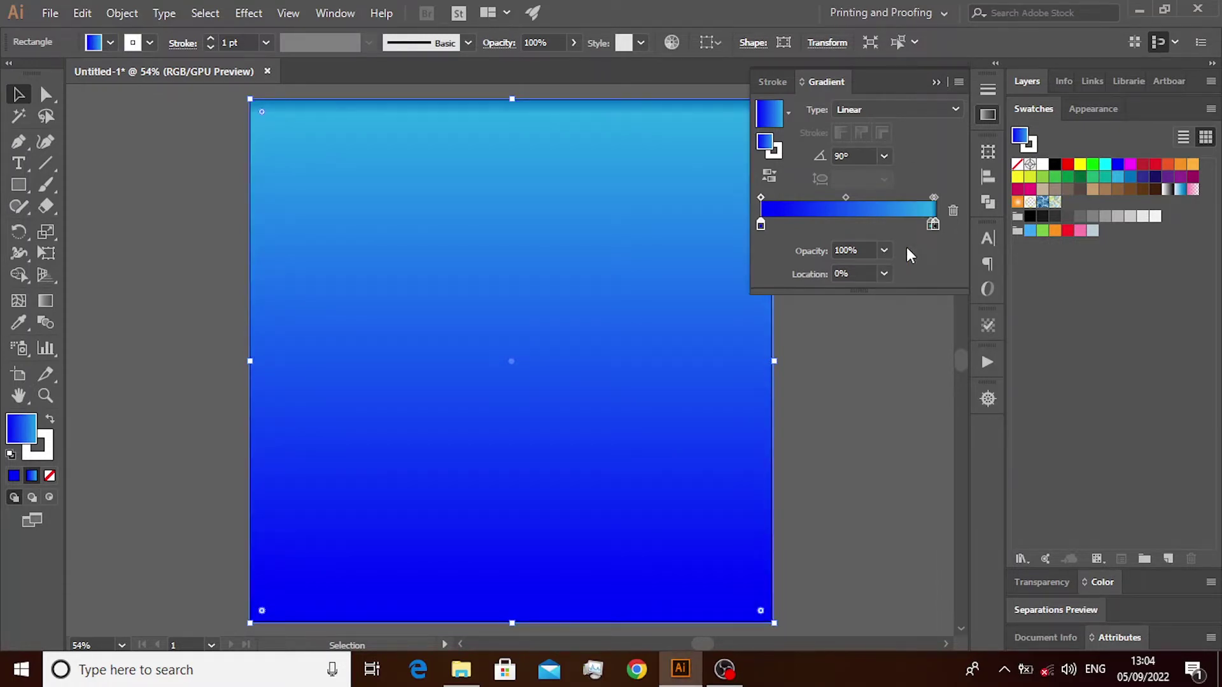
Add an extra deep blue stop inside the gradient, then deselect and close the panel
left_click(761, 224)
left_click_drag(1062, 202, 734, 223)
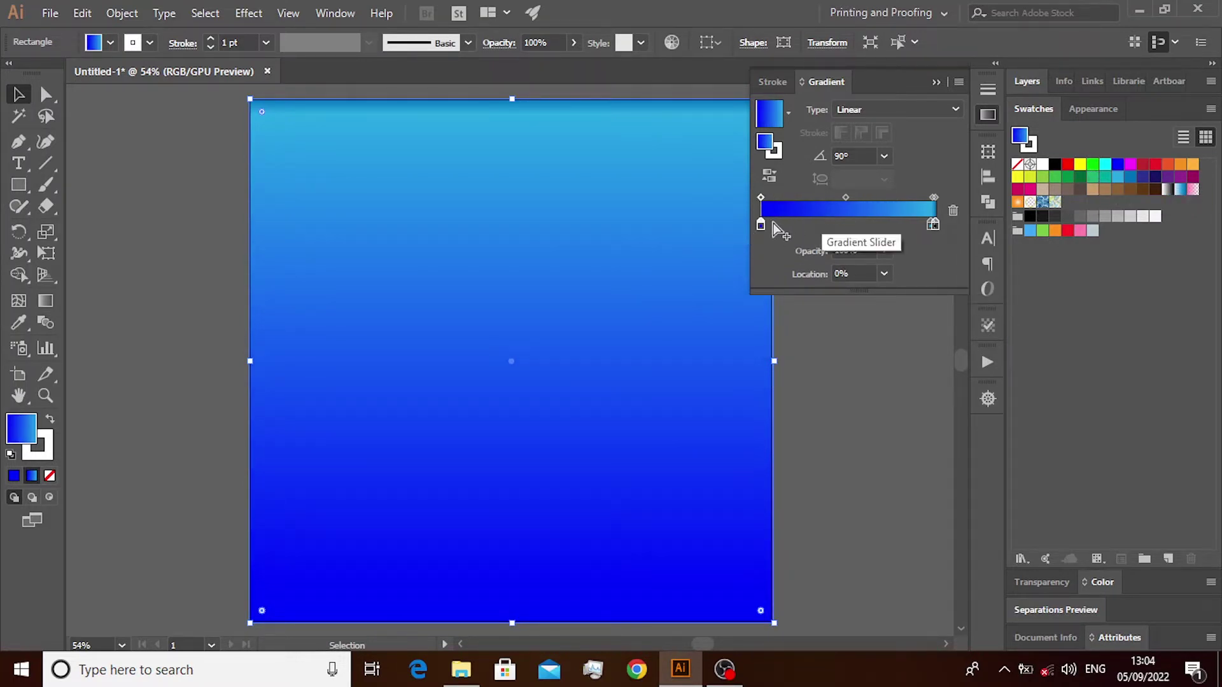
left_click_drag(734, 224, 824, 224)
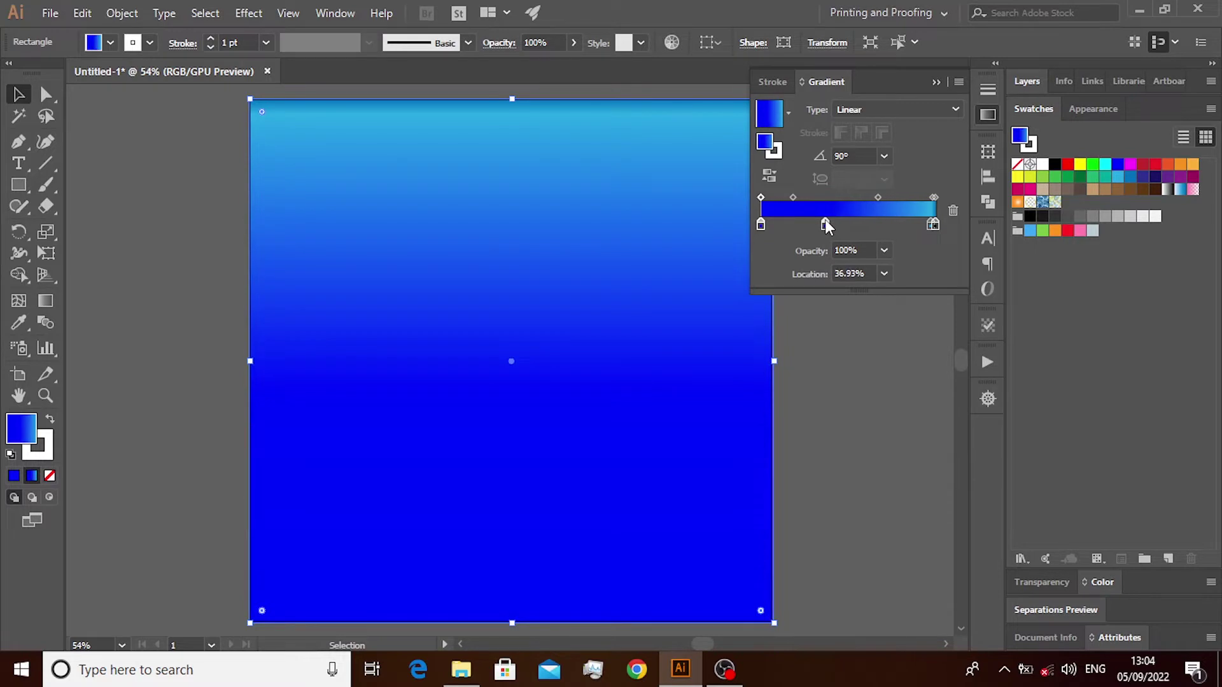
left_click(893, 362)
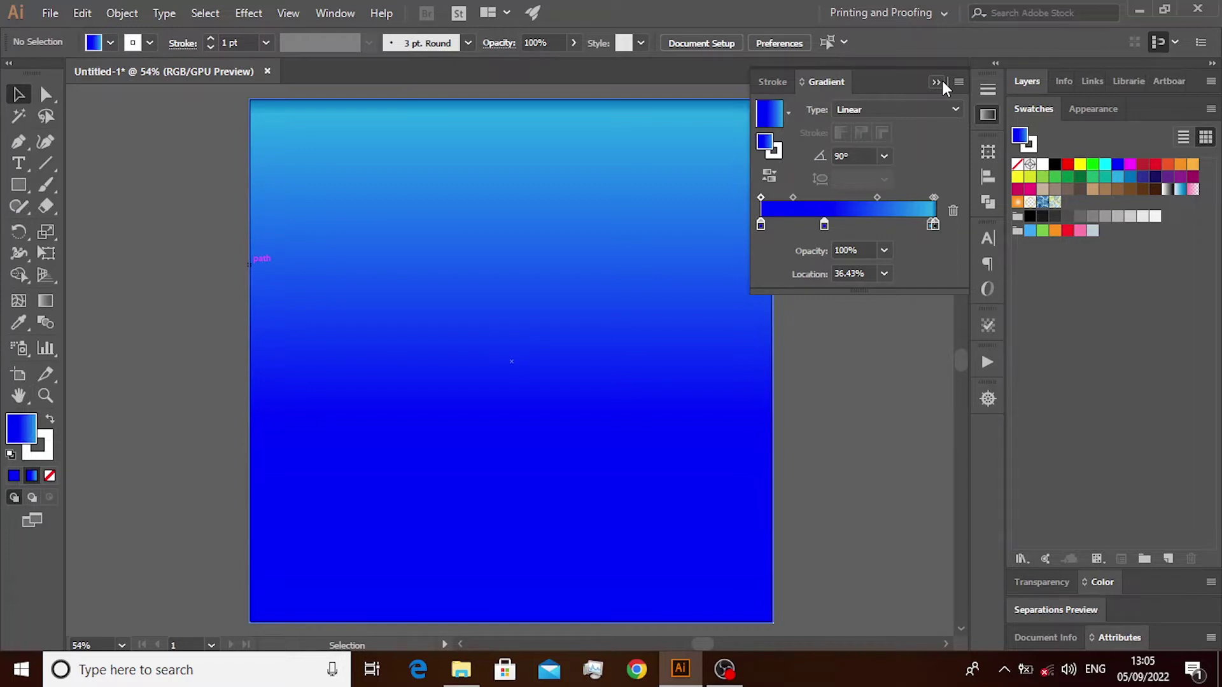
left_click(936, 81)
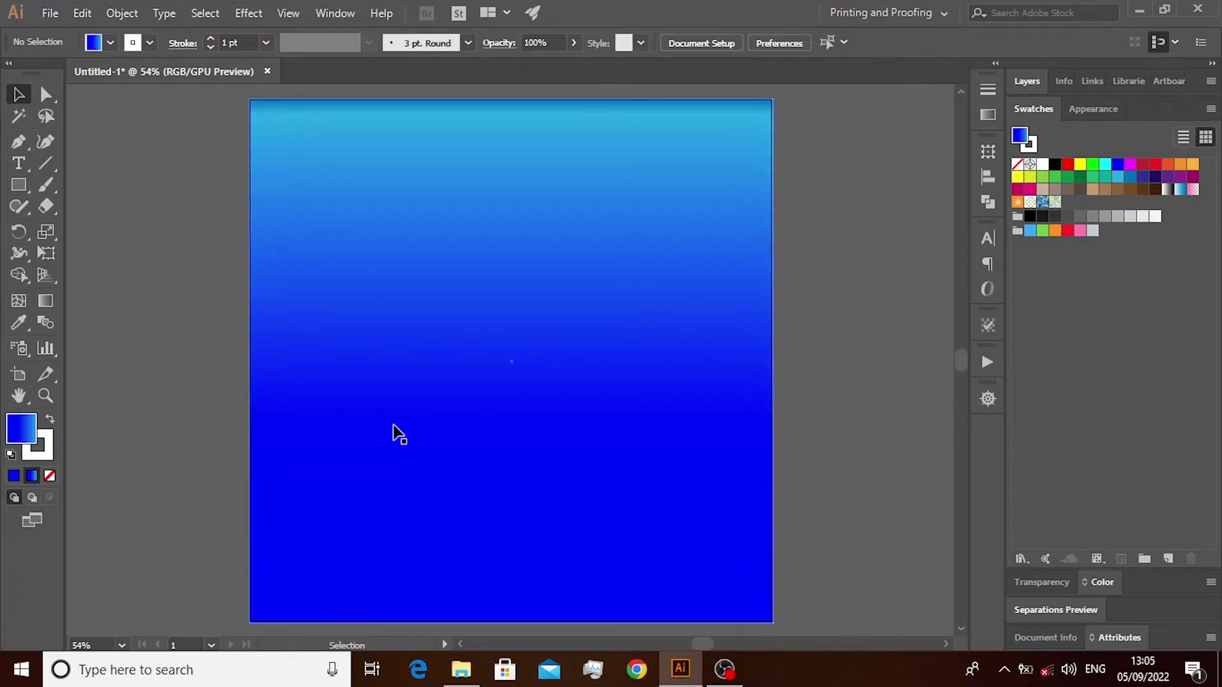
Draw a white band rectangle across the artboard's bottom and duplicate the grey circle rightward
left_click(18, 184)
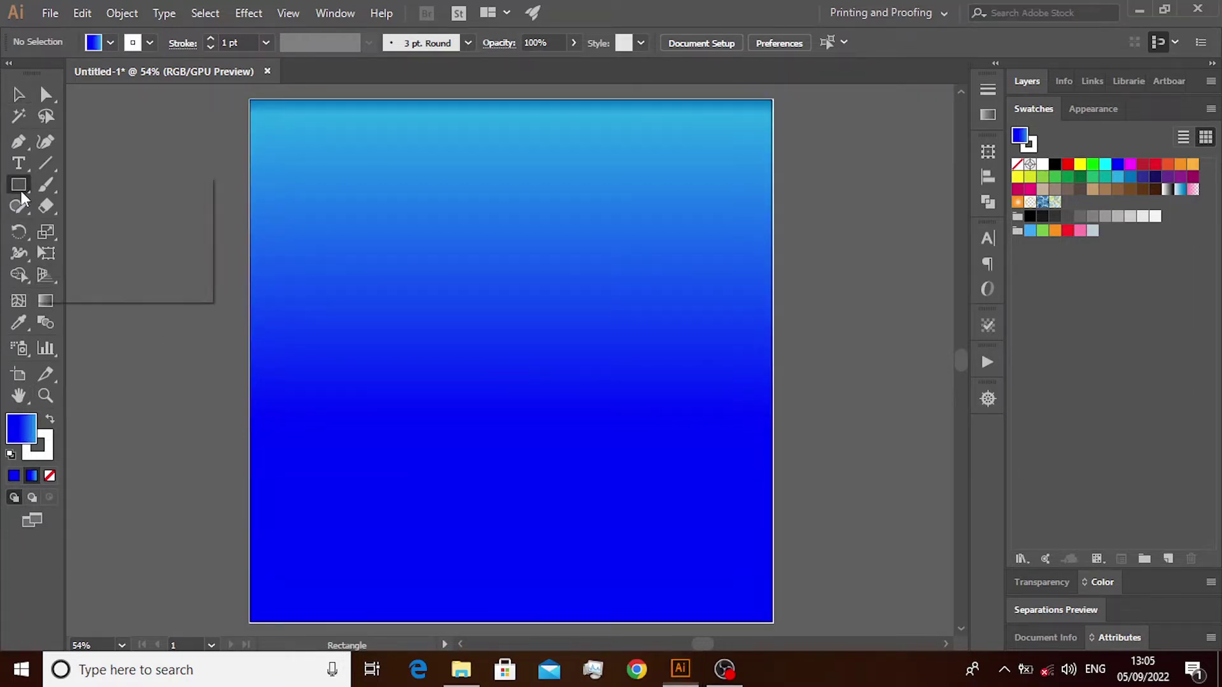
left_click(74, 212)
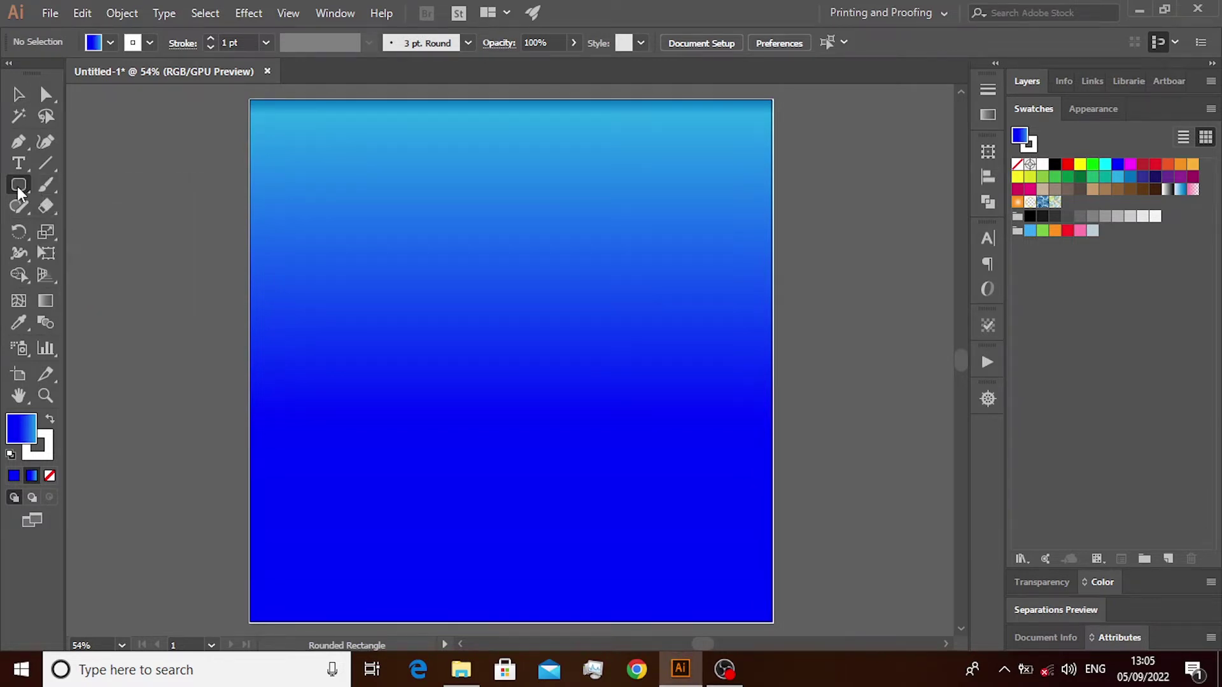
left_click(19, 191)
left_click(73, 182)
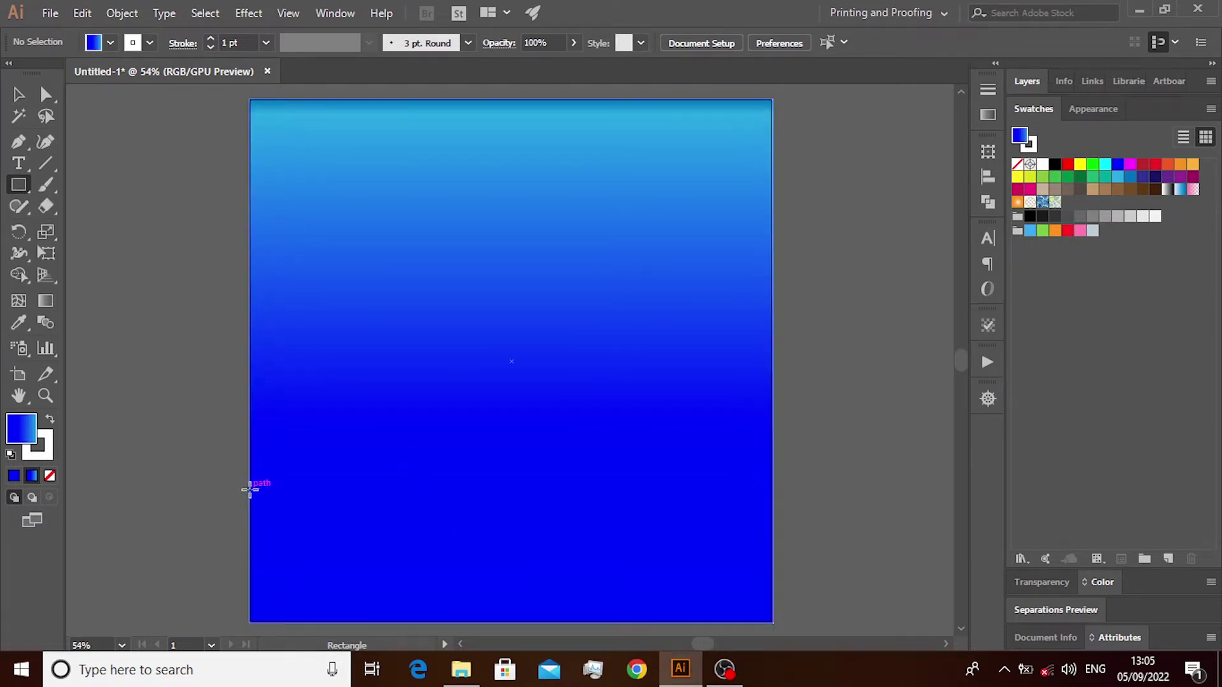
left_click_drag(250, 490, 772, 622)
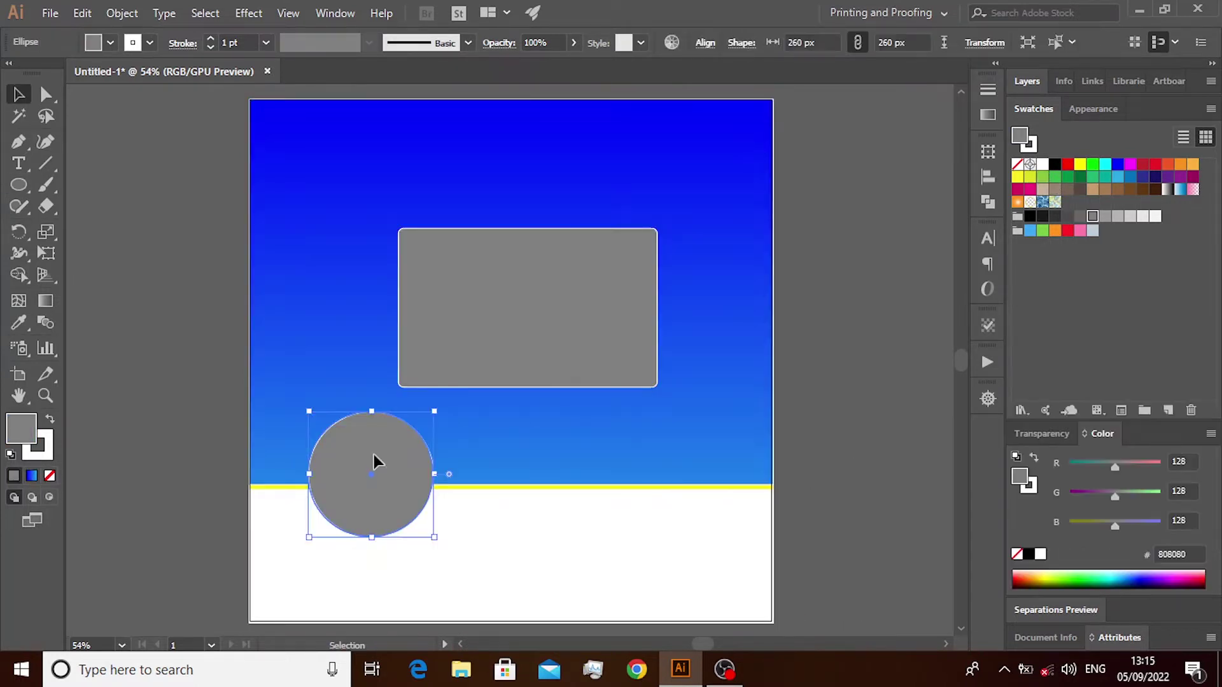
mouse_move(375, 463)
left_mouse_down()
mouse_move(481, 453)
mouse_move(623, 473)
mouse_move(602, 473)
mouse_move(658, 498)
left_mouse_up()
Tighten the three circles together and enlarge the middle circle to 313 px
left_click(171, 463)
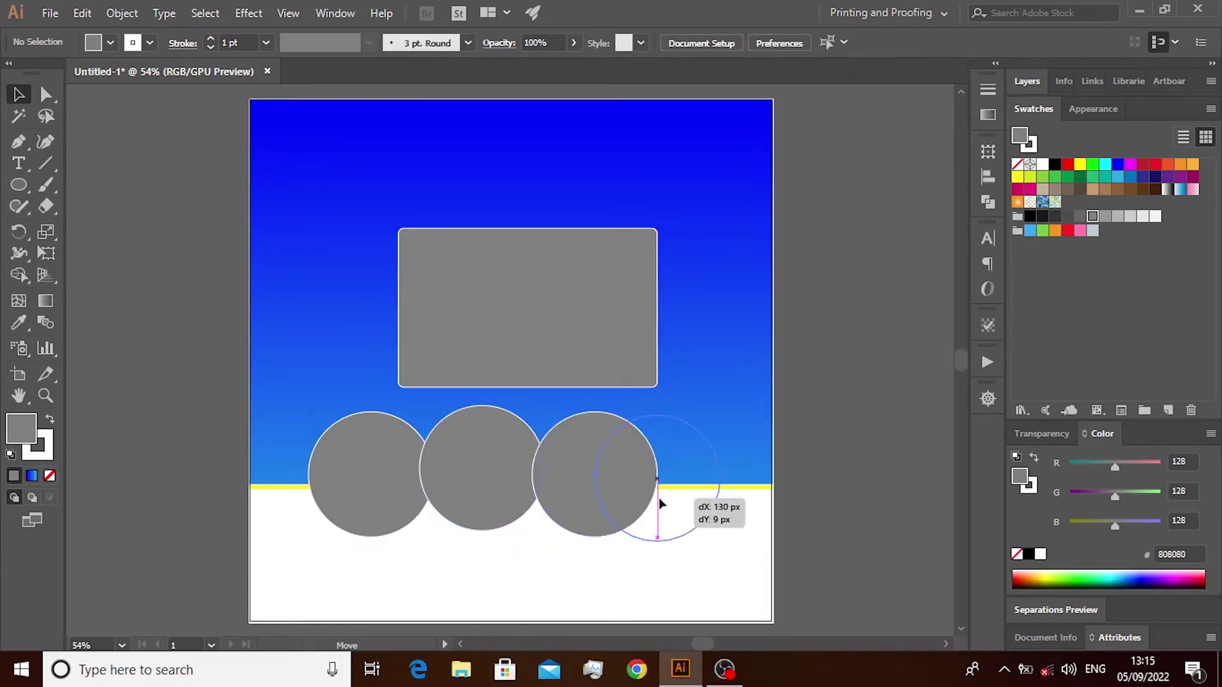
left_click_drag(502, 488, 552, 484)
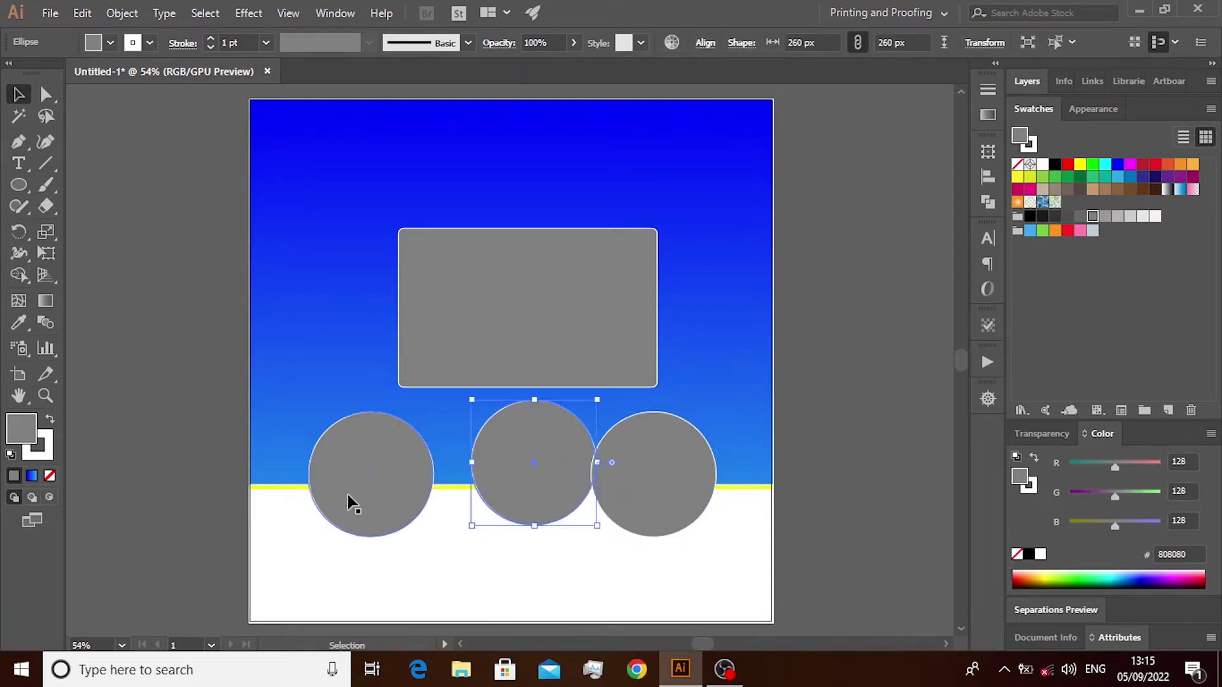
left_click_drag(348, 494, 401, 490)
left_click(526, 472)
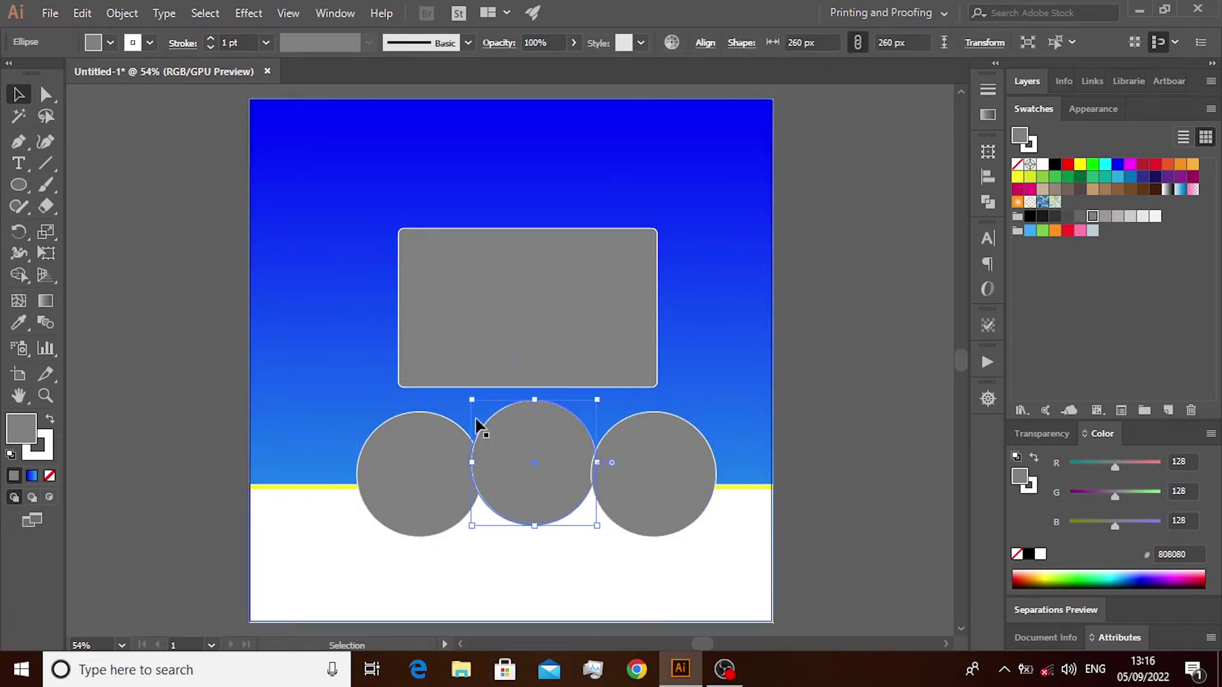
left_click_drag(472, 400, 445, 374)
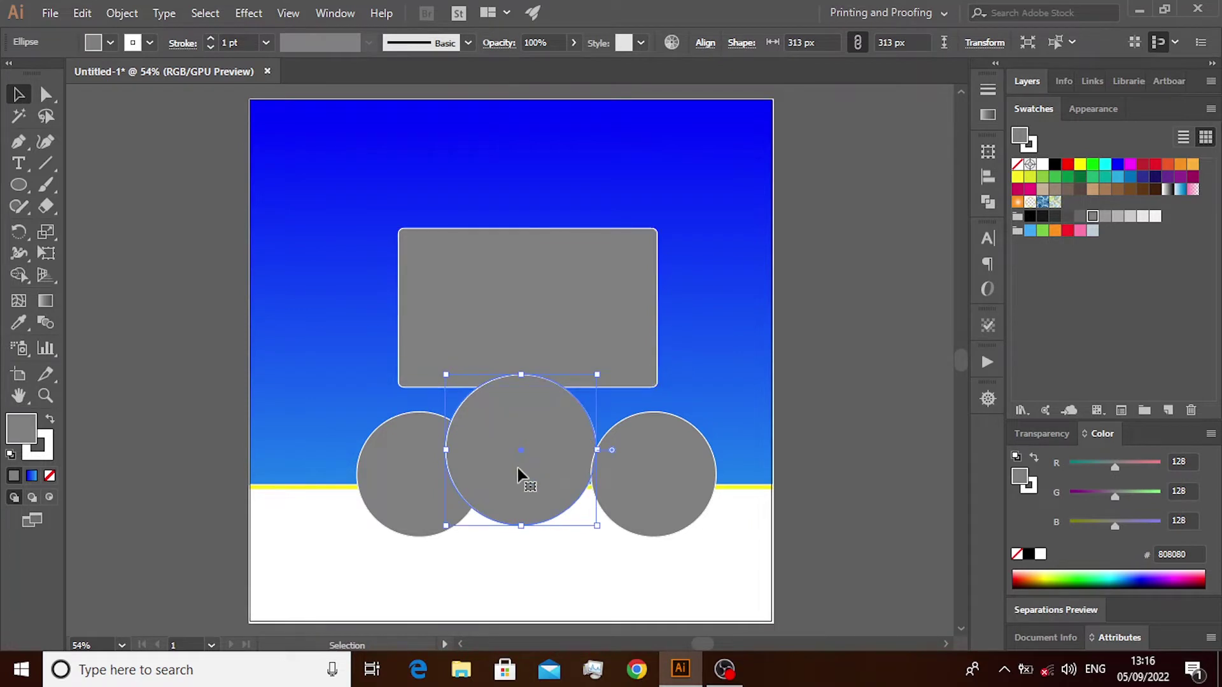
left_click_drag(521, 471, 529, 476)
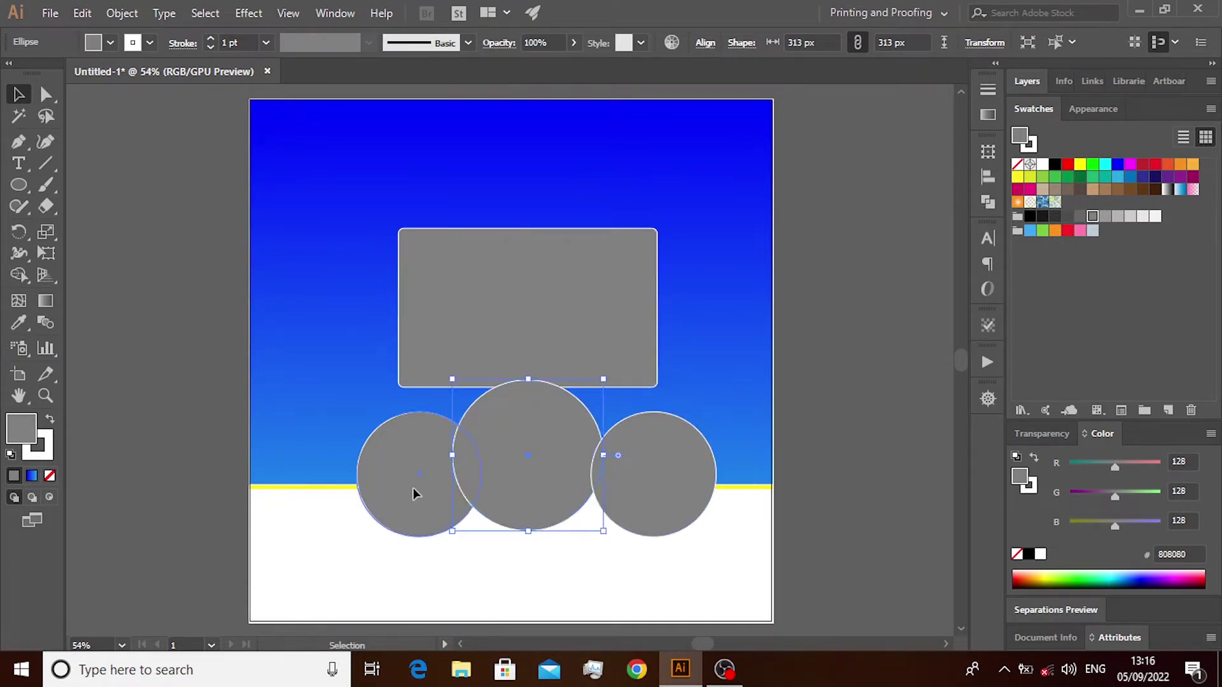
left_click_drag(413, 488, 402, 487)
left_click(513, 476)
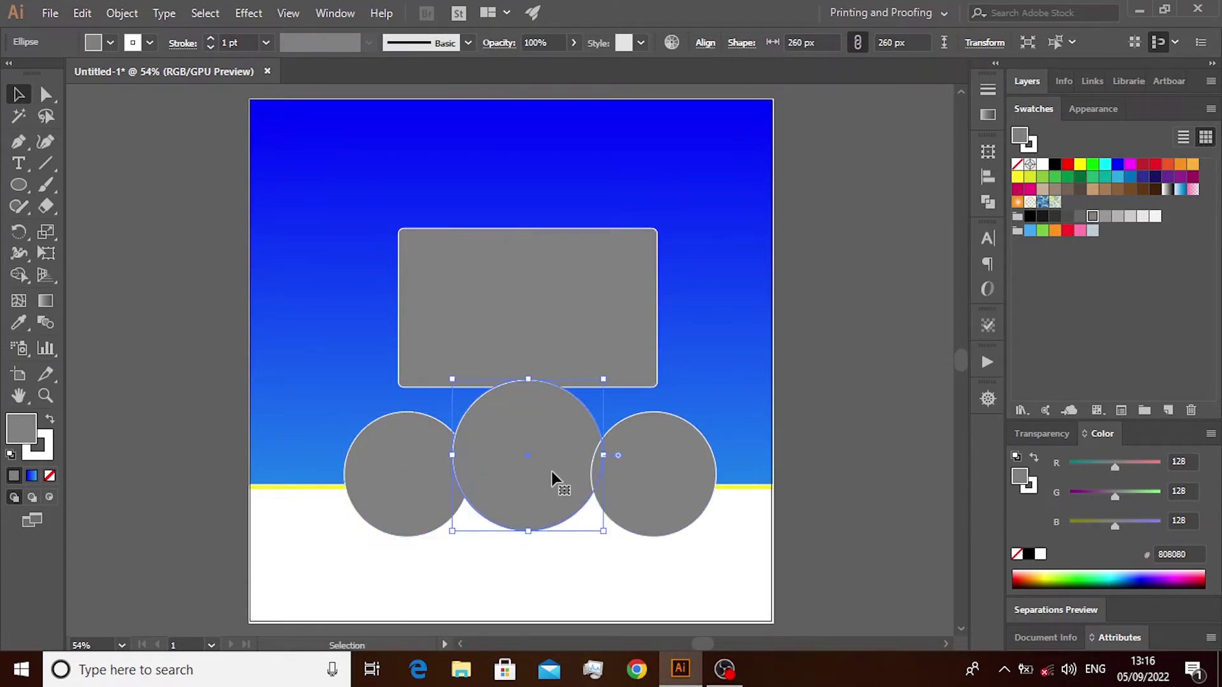
left_click(636, 478)
left_click_drag(653, 486, 644, 486)
left_click(813, 430)
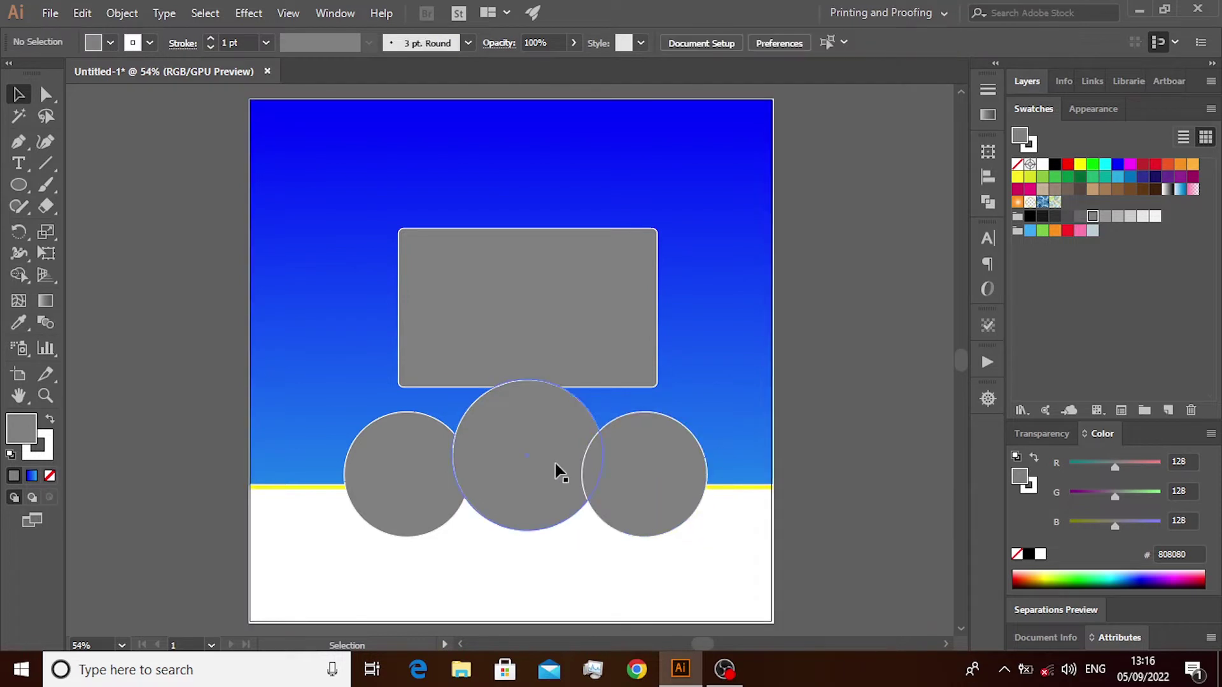
Bring the middle circle in front of the rectangle via Arrange > Bring to Front
right_click(551, 464)
left_click(750, 370)
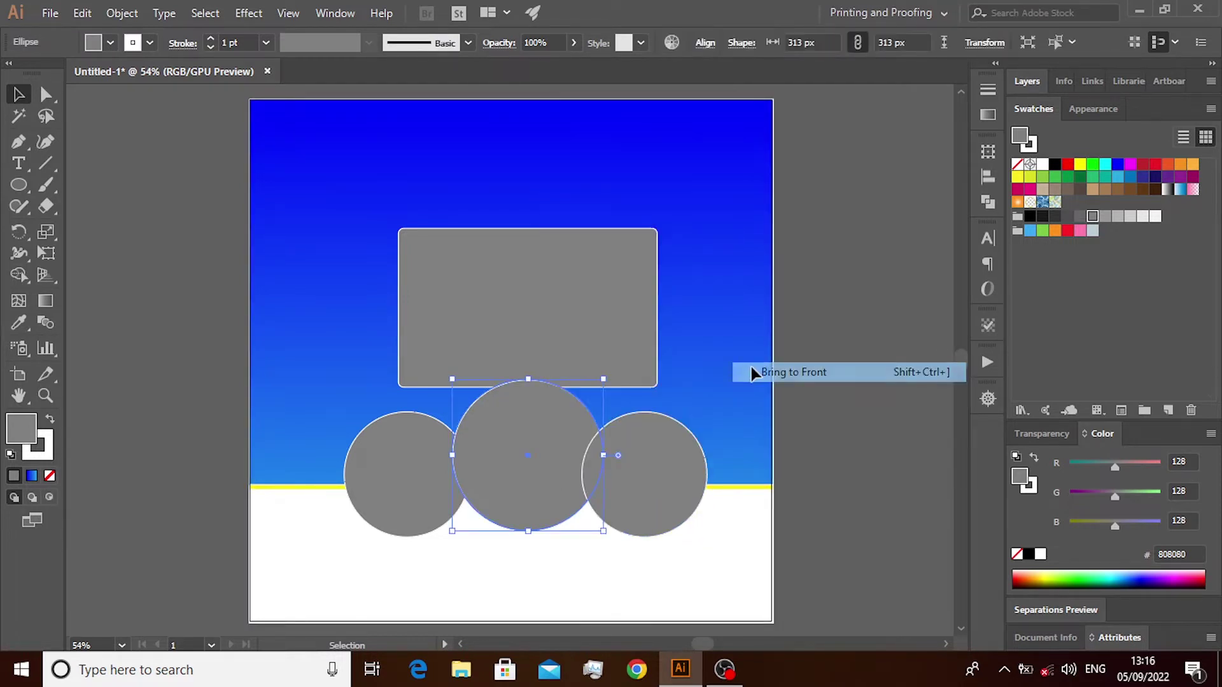
left_click(839, 422)
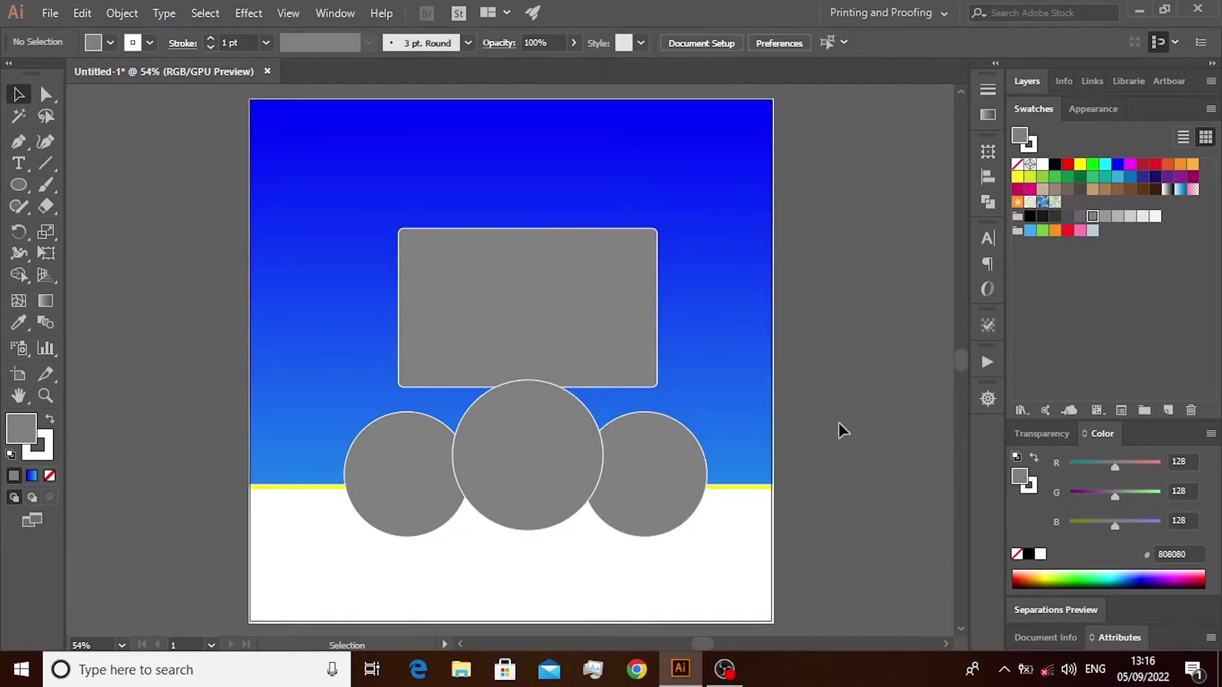
left_click(571, 399)
left_click(161, 358)
Set the stroke of the left, middle and right circles to 0 pt
left_click(376, 428)
left_click(211, 47)
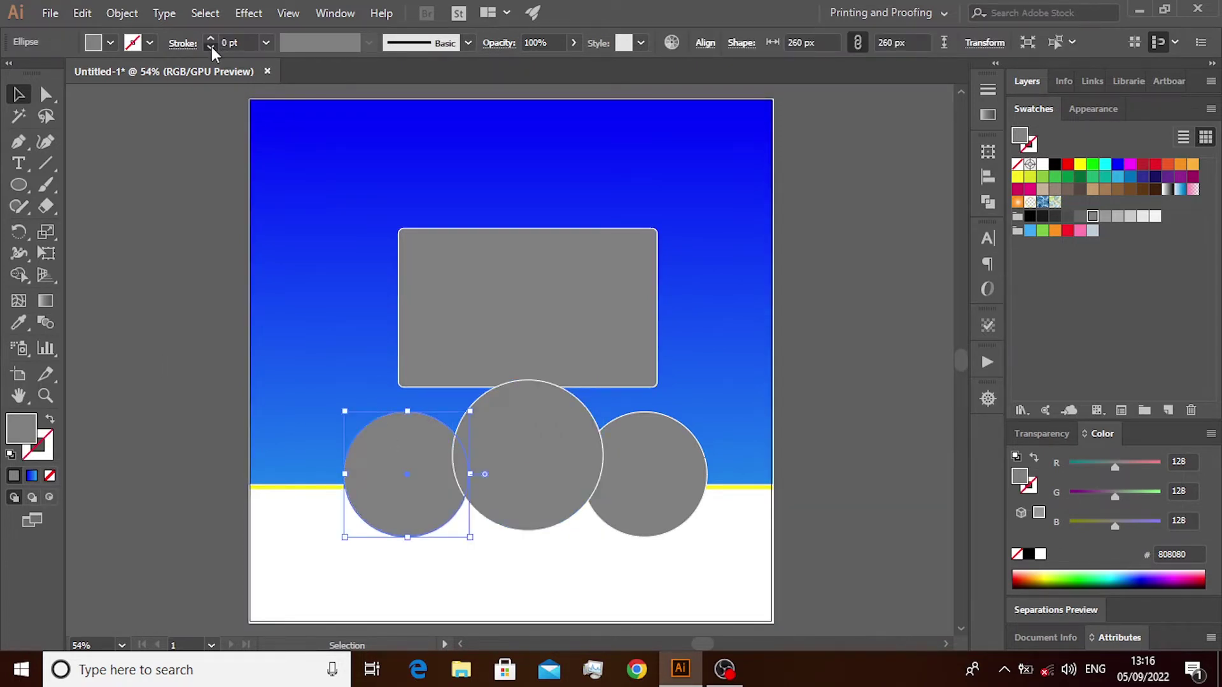
left_click(204, 200)
left_click(502, 469)
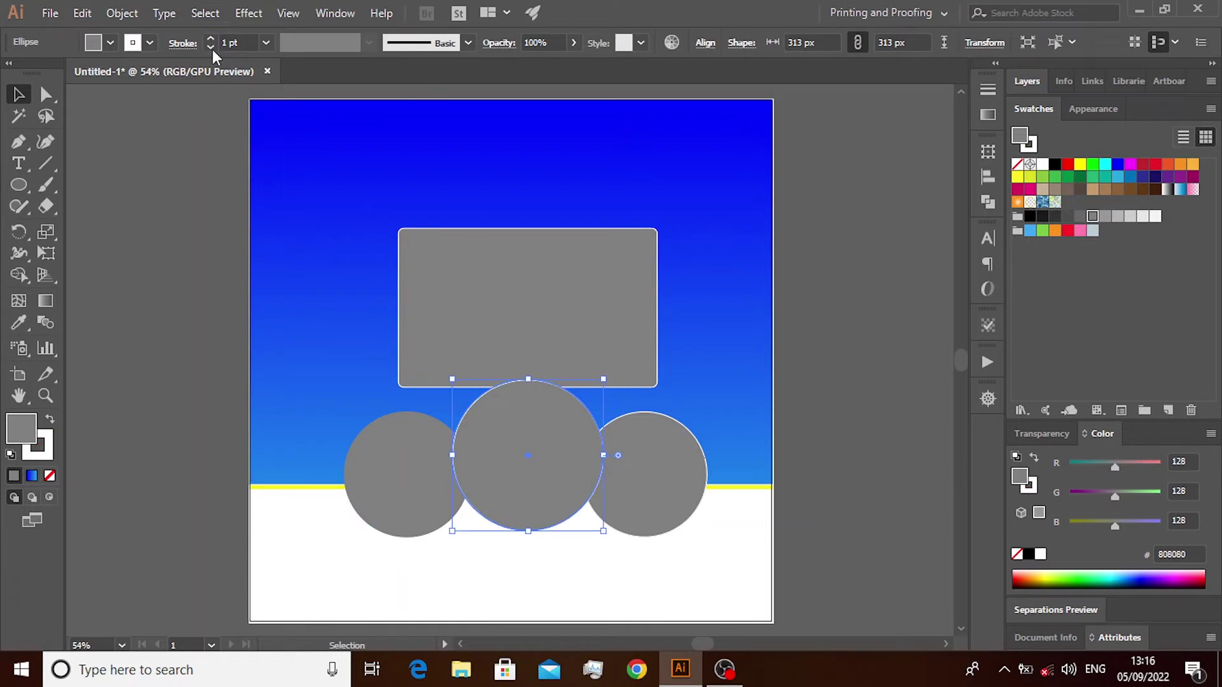
left_click(212, 47)
left_click(196, 133)
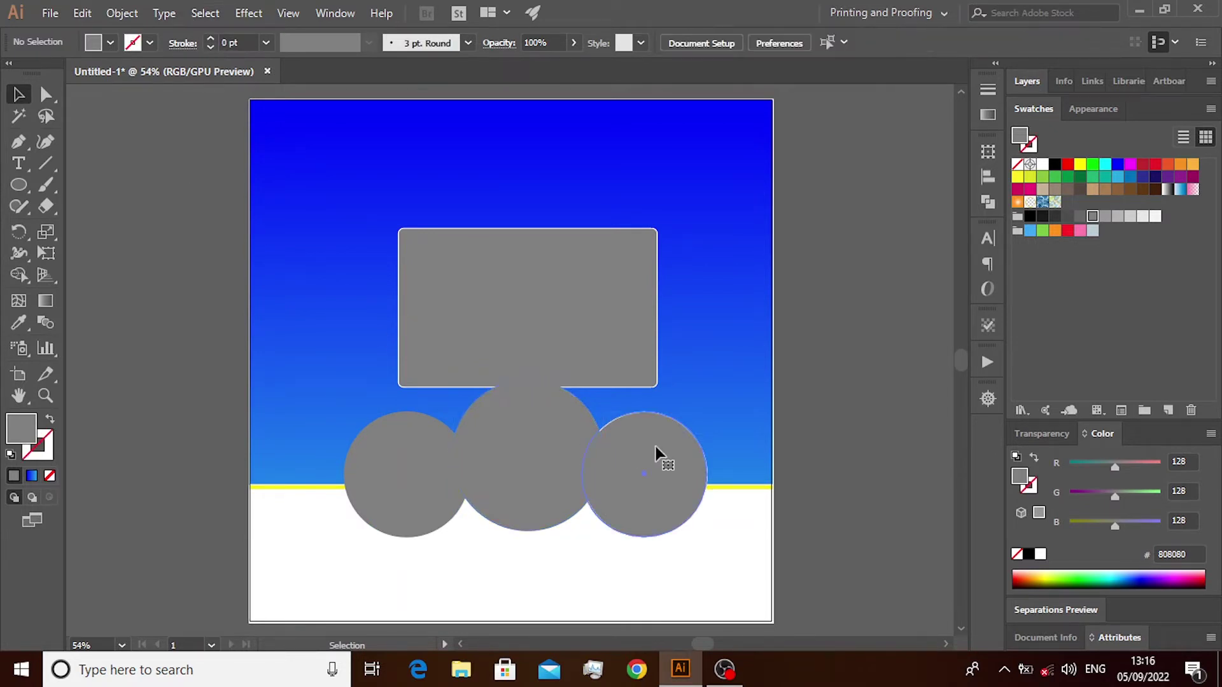
left_click(662, 461)
left_click(210, 48)
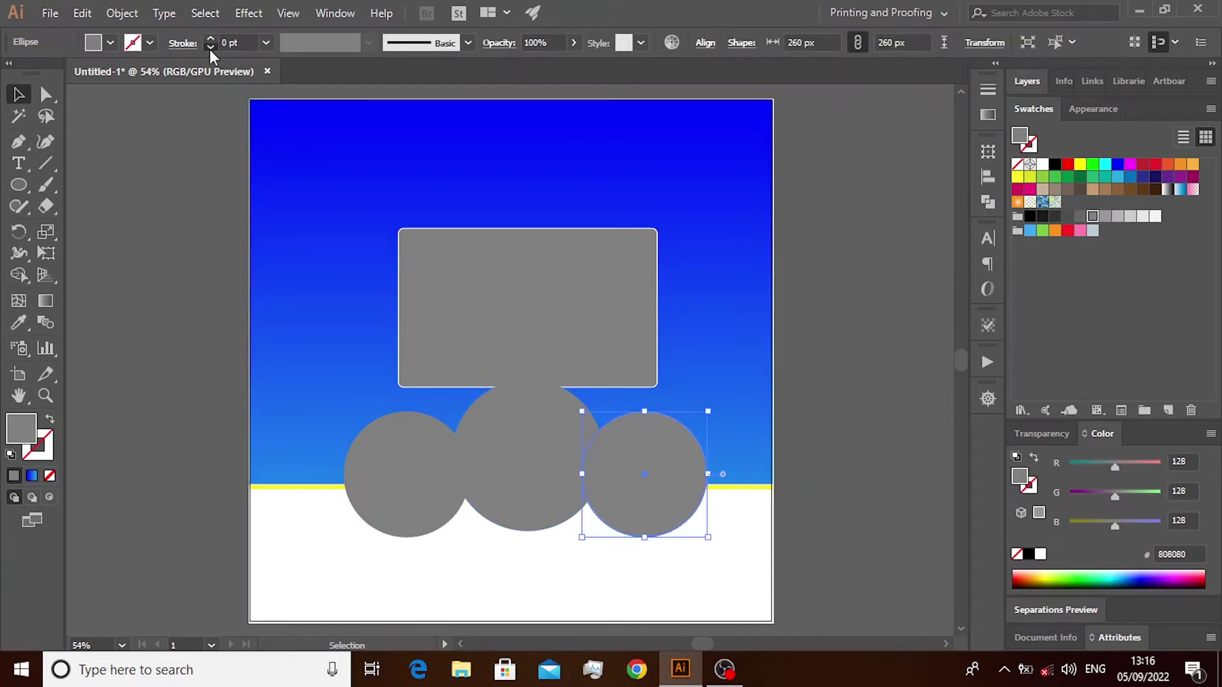
left_click(220, 266)
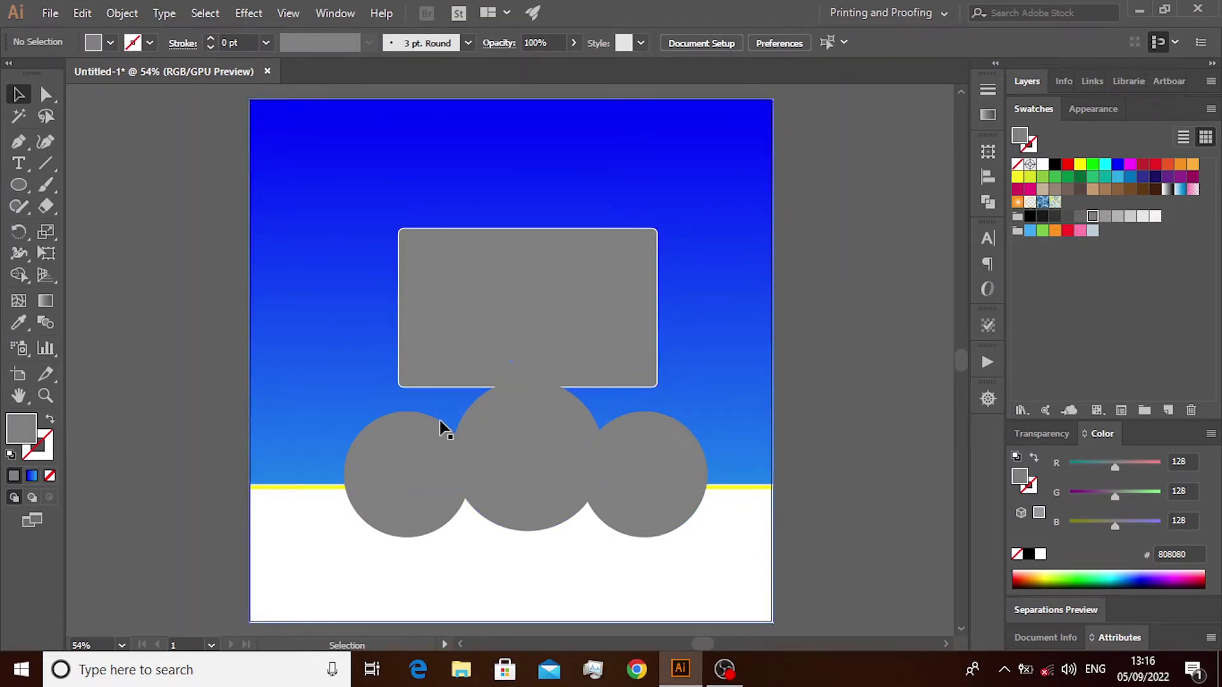
scroll(522, 445, "down", 2)
scroll(593, 460, "up", 1)
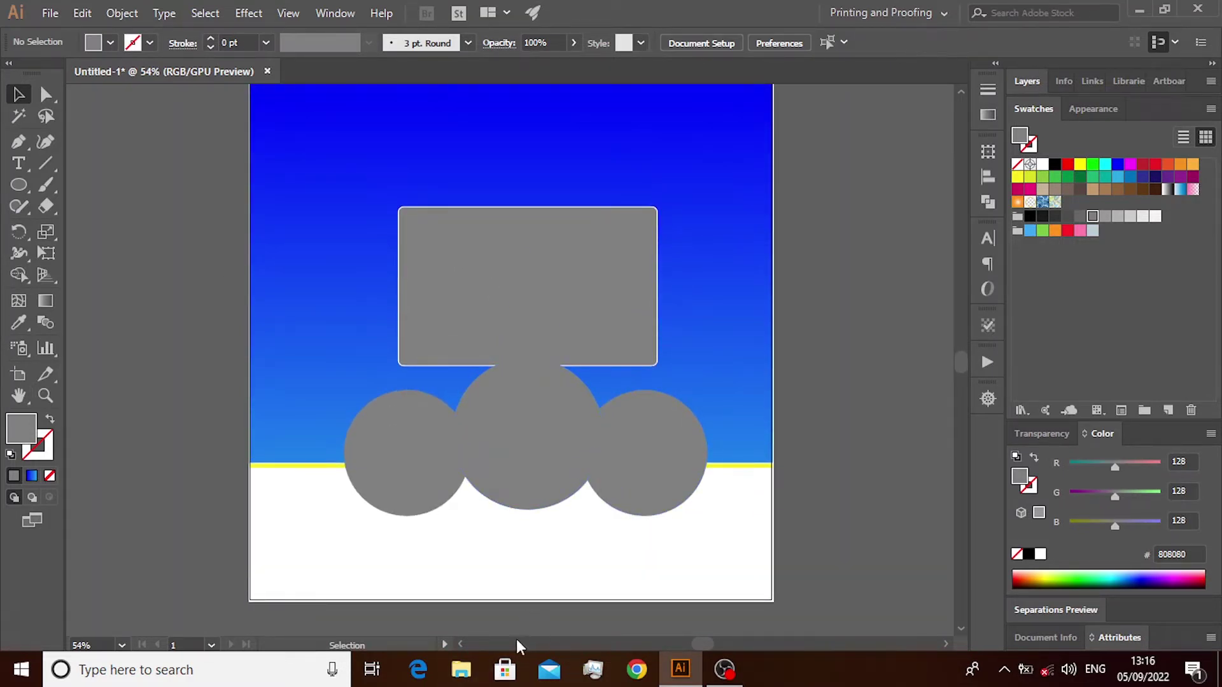
scroll(490, 362, "up", 1)
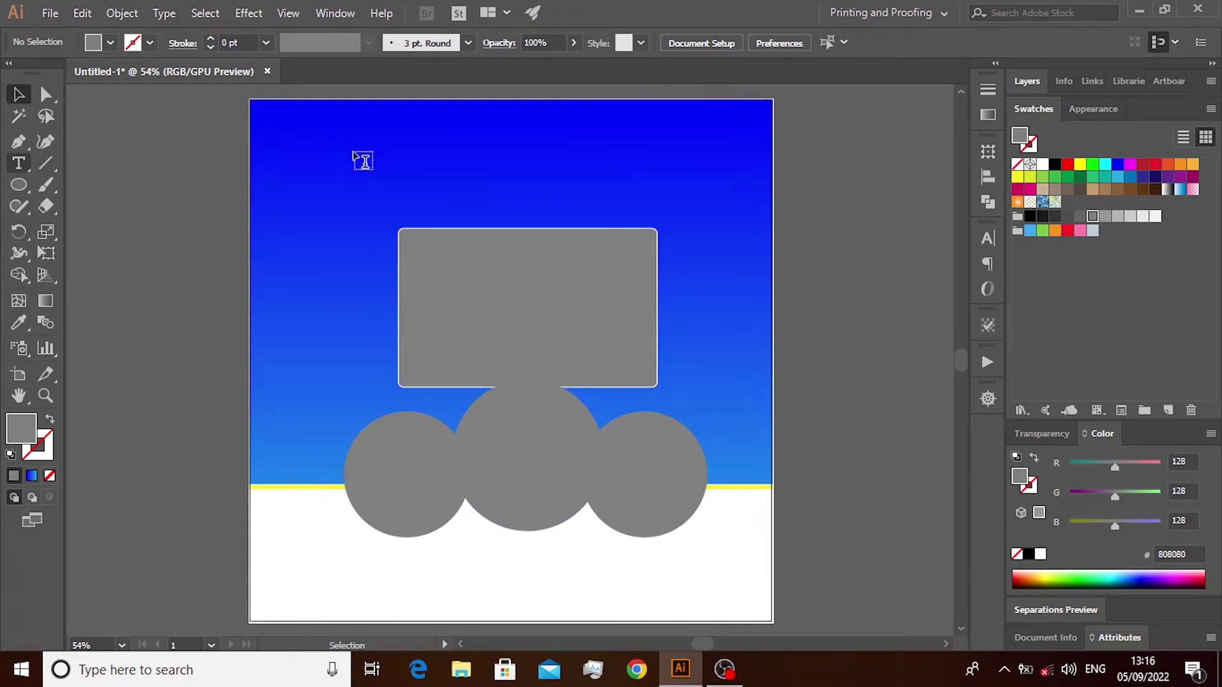
Add the HOUSE FOR SALE text near the top and enter an 80 pt font size
left_click(325, 134)
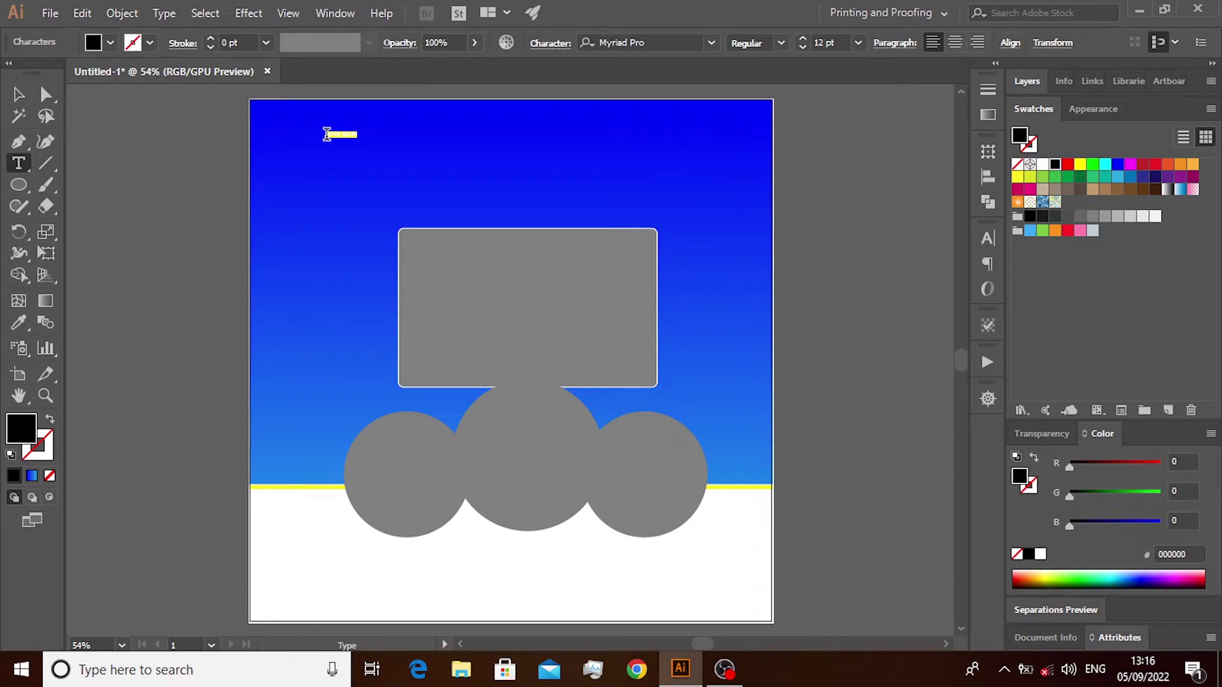
key("BackSpace")
double_click(829, 43)
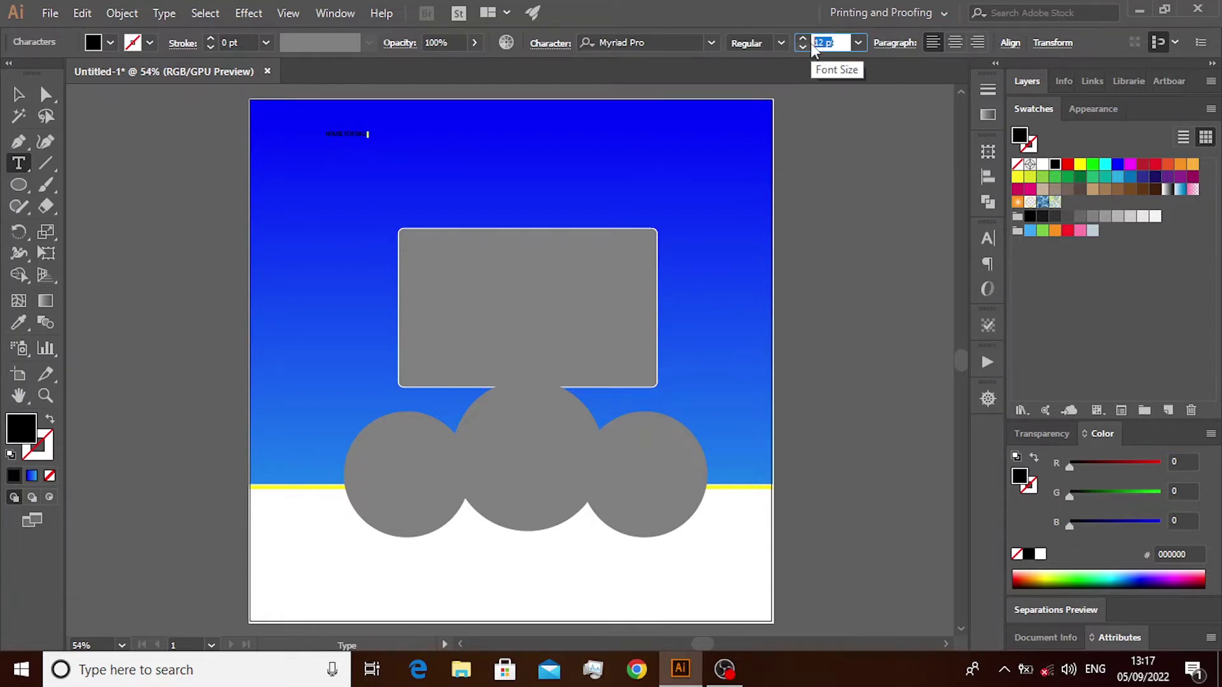
type("80")
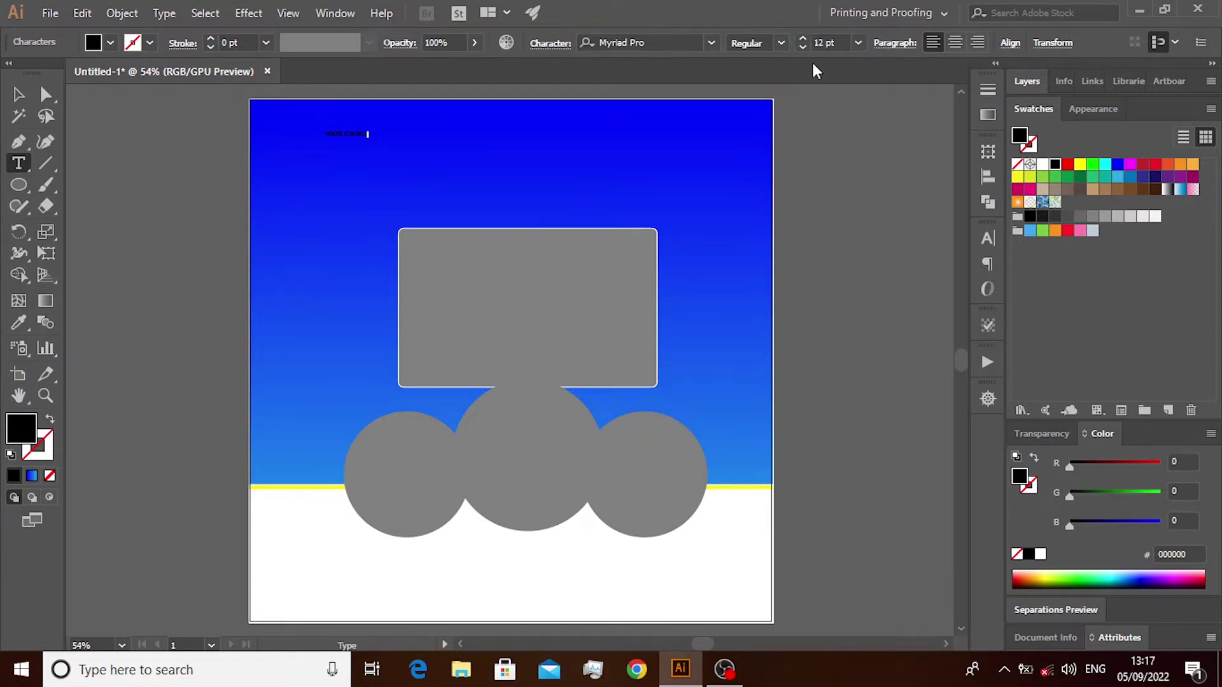
double_click(823, 42)
type("80t")
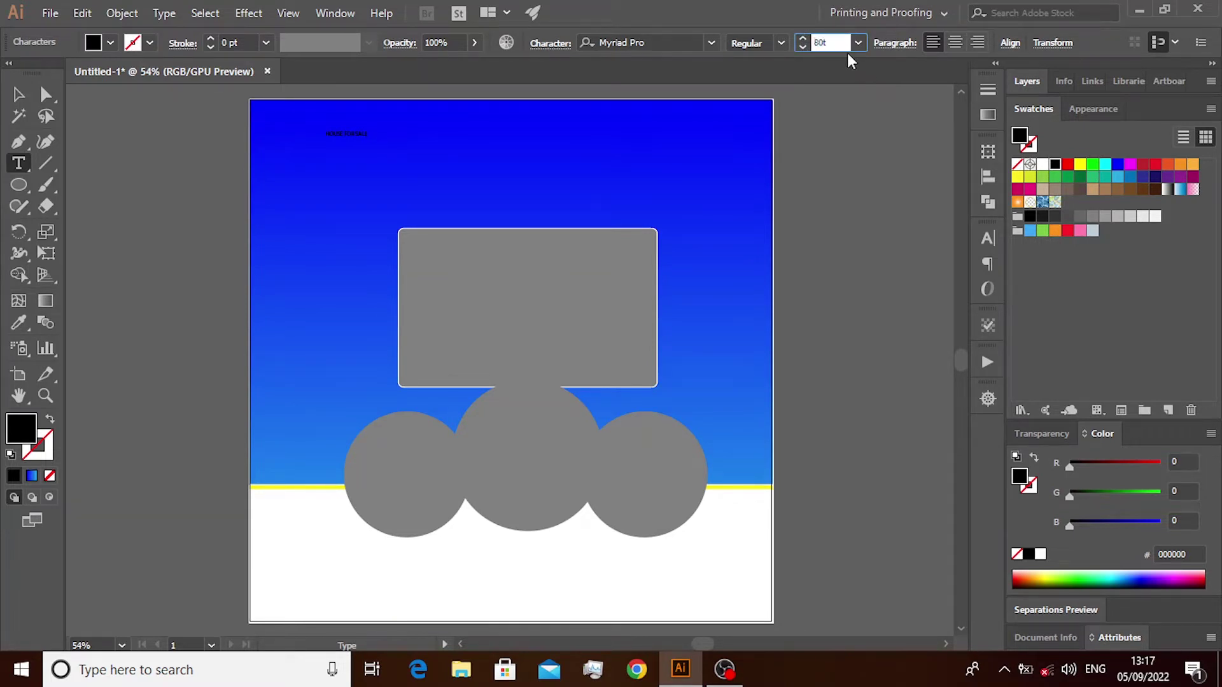
key("Escape")
double_click(844, 42)
type("80")
key("Return")
Select the HOUSE FOR SALE headline and apply the 80 pt size to it
left_click_drag(381, 136, 304, 137)
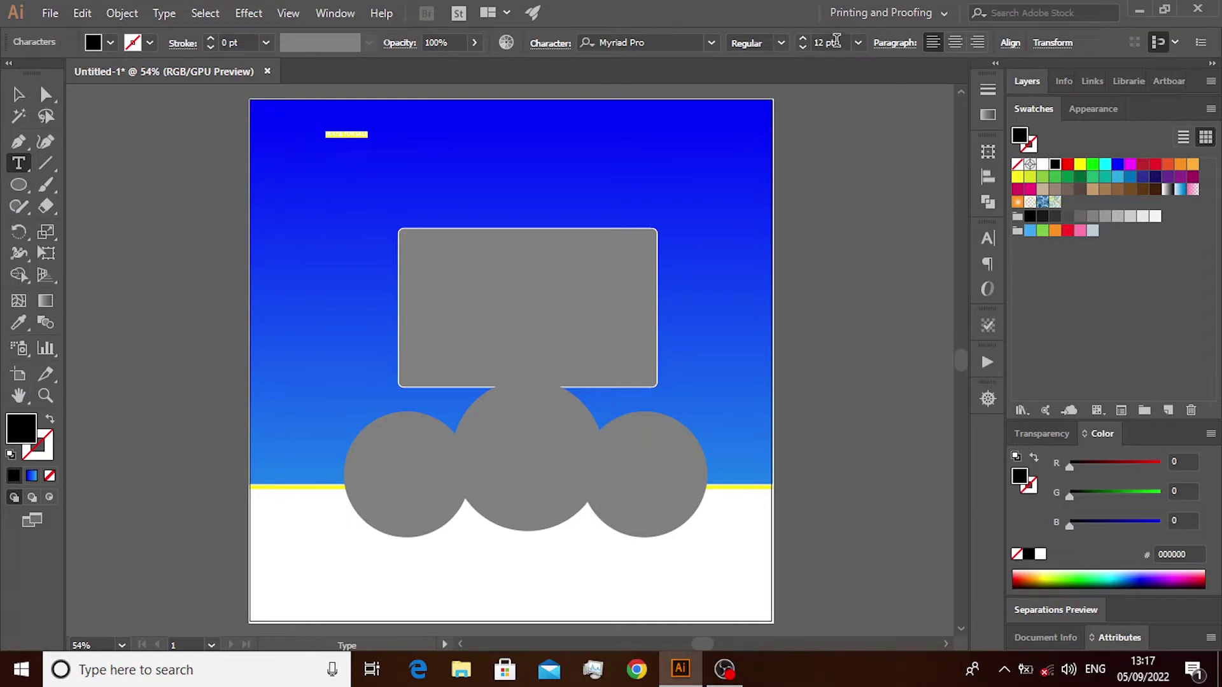
left_click(815, 45)
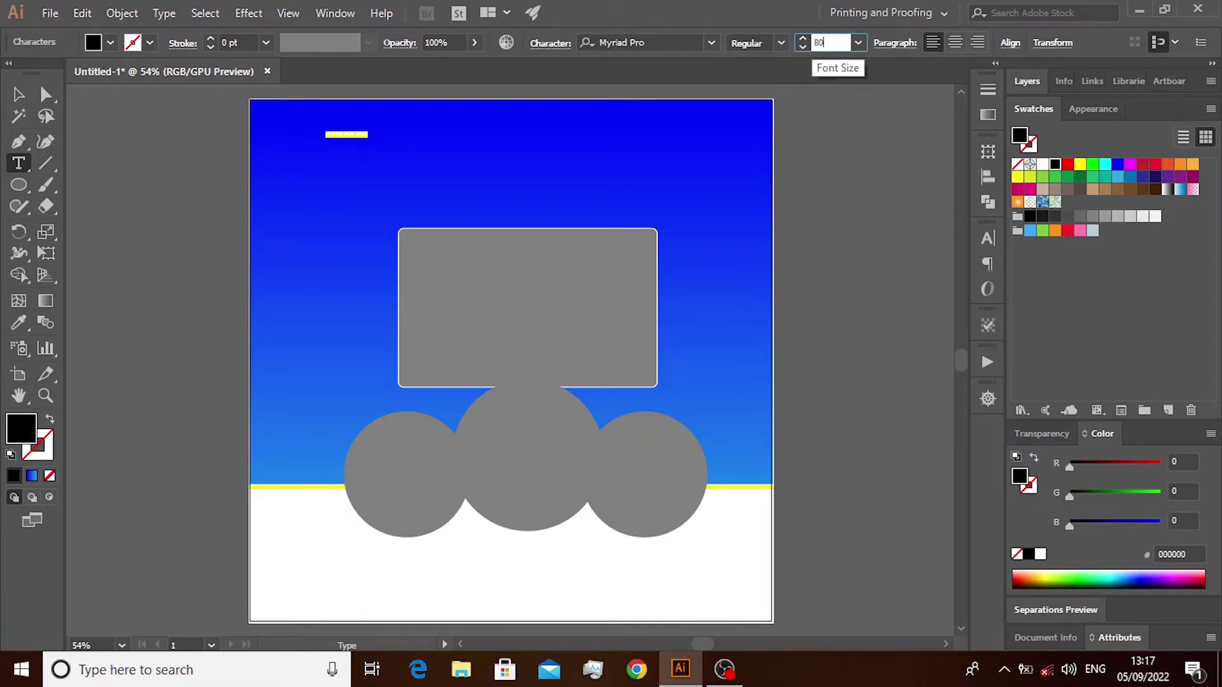
key("Return")
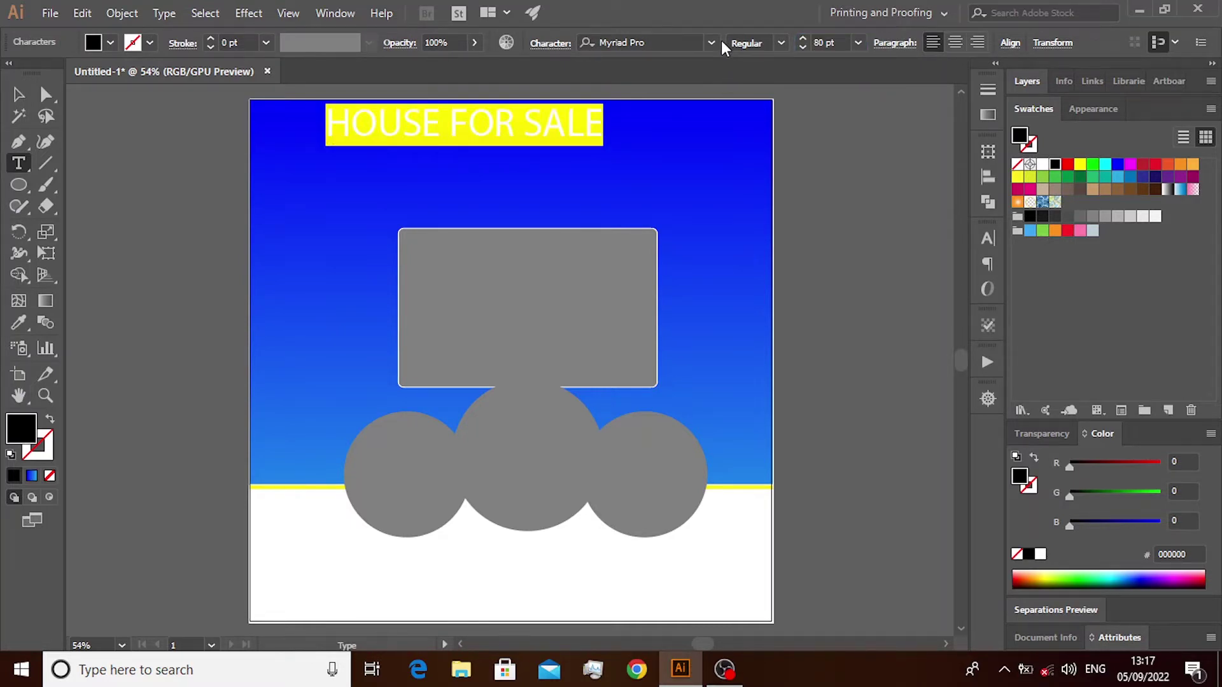
Set the headline font to Franklin Gothic Medium
left_click(716, 38)
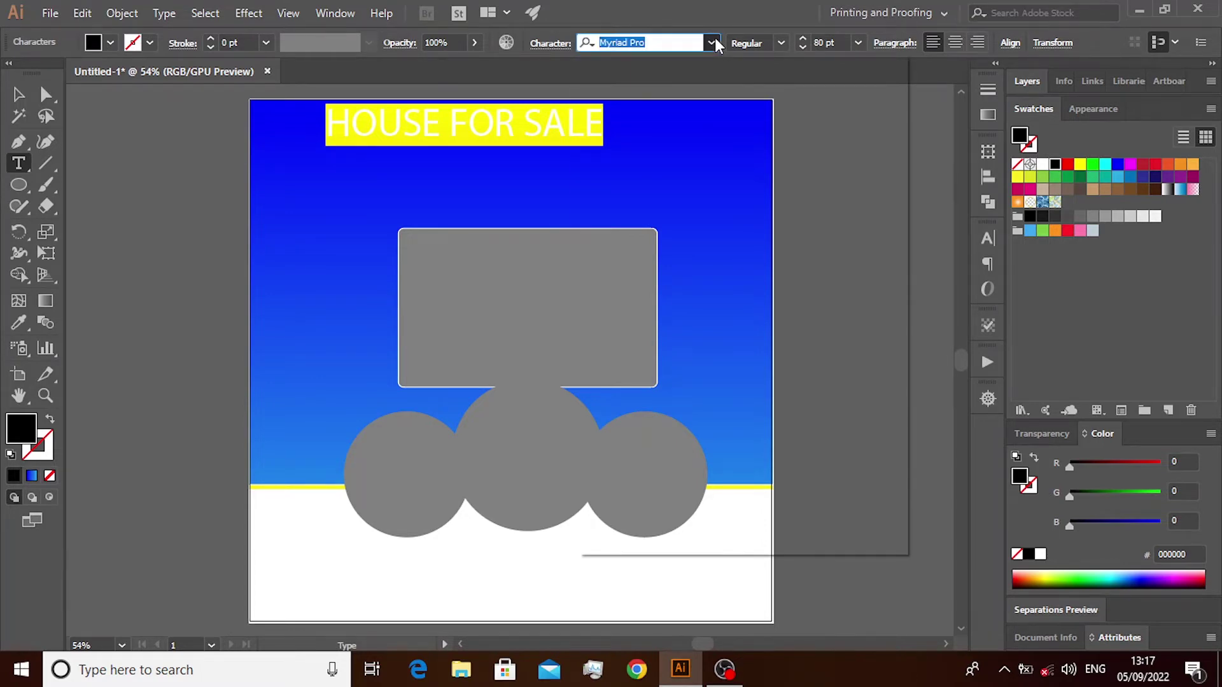
scroll(682, 121, "up", 5)
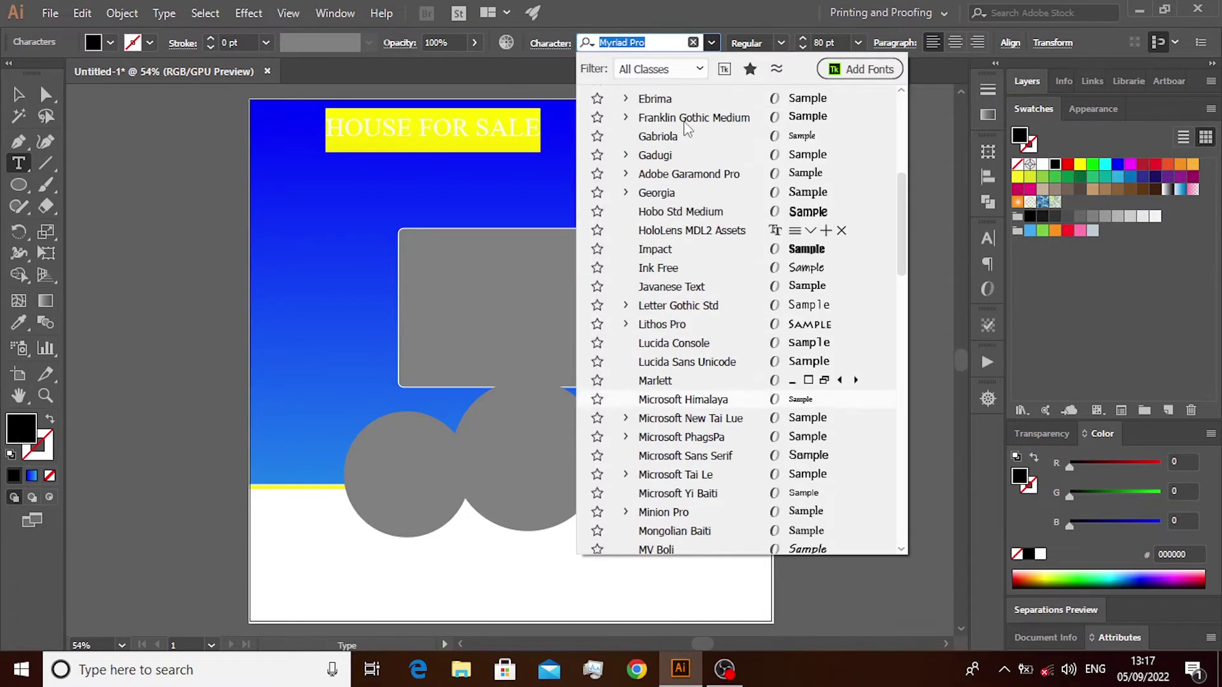
scroll(681, 127, "up", 6)
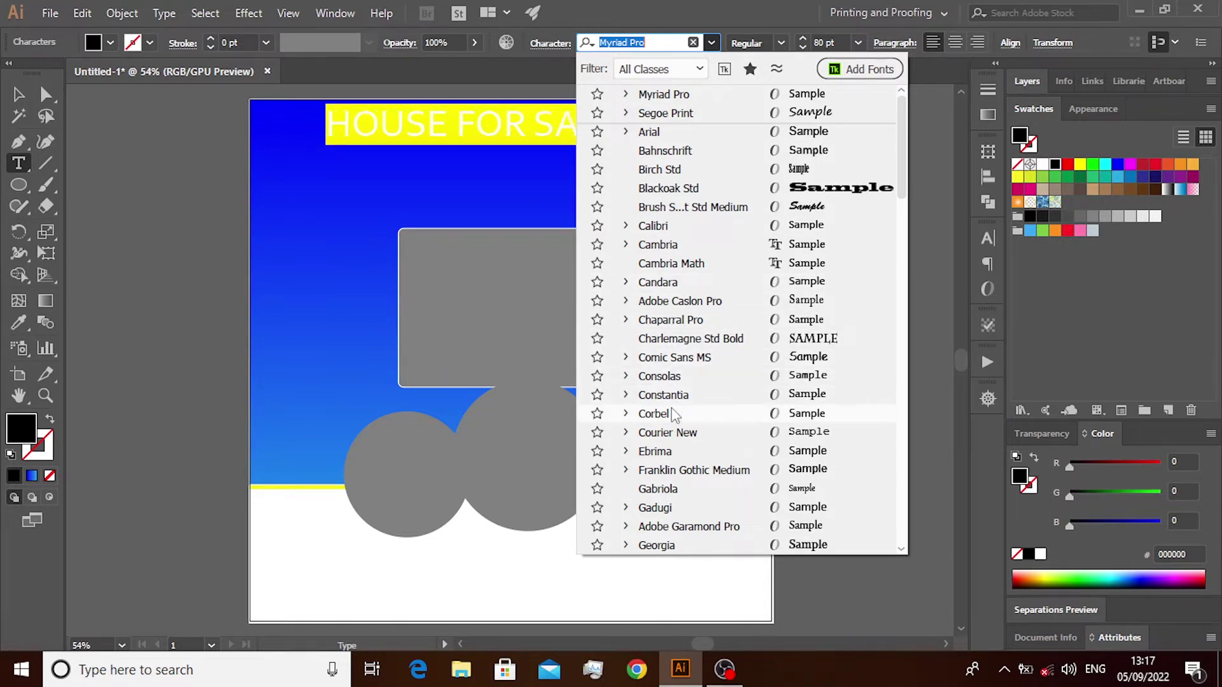
left_click(676, 471)
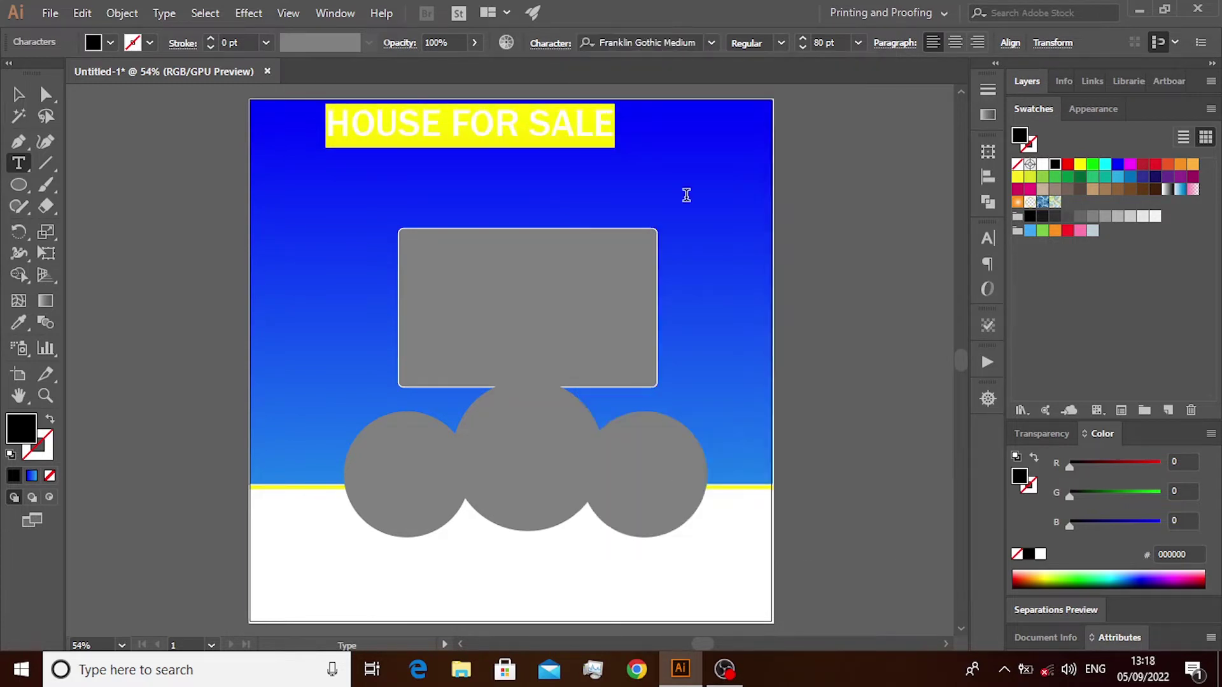
left_click(781, 43)
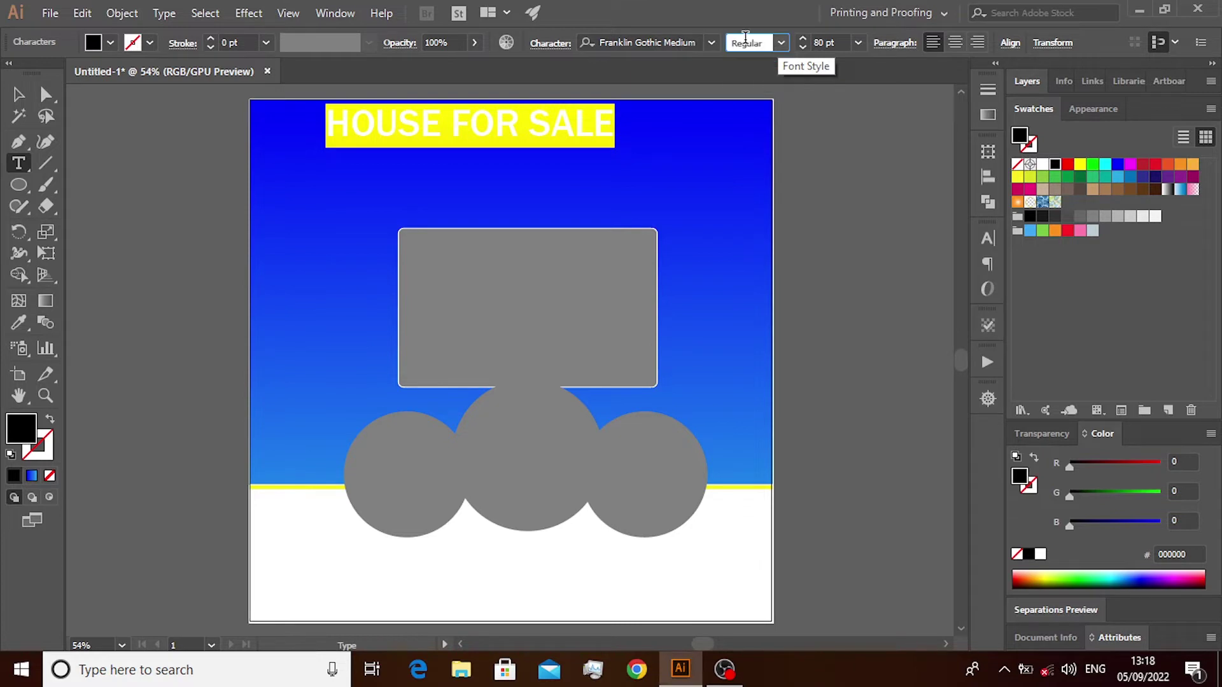
left_click(711, 43)
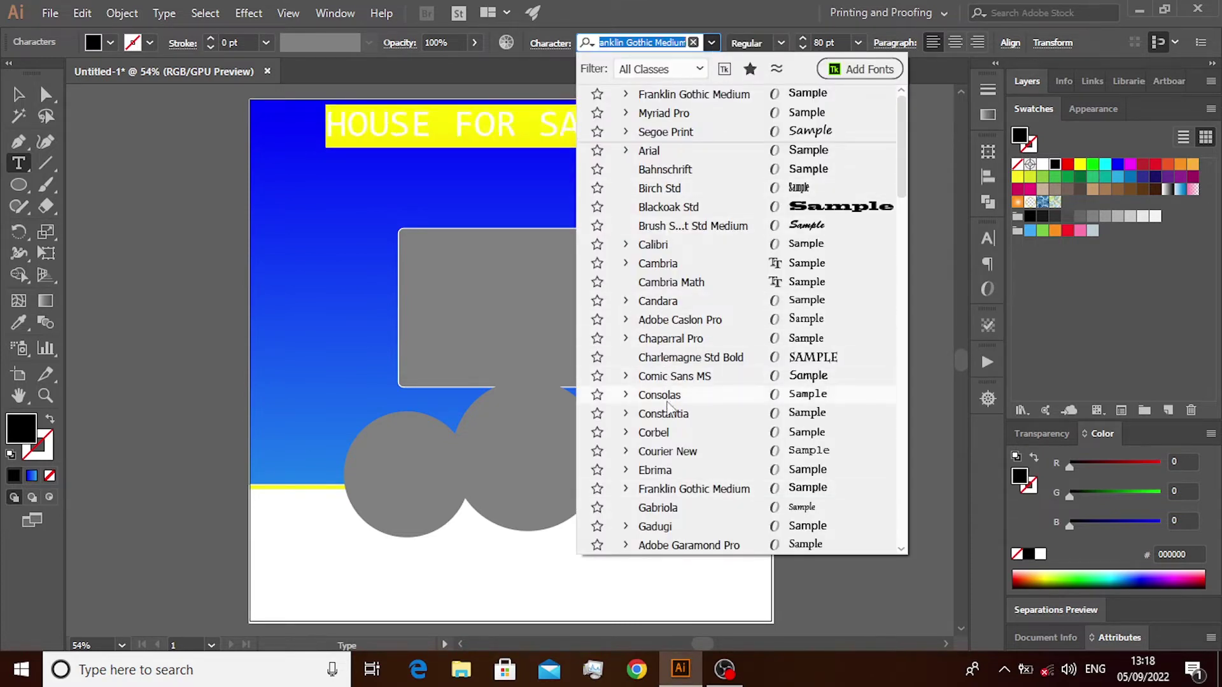
left_click(669, 491)
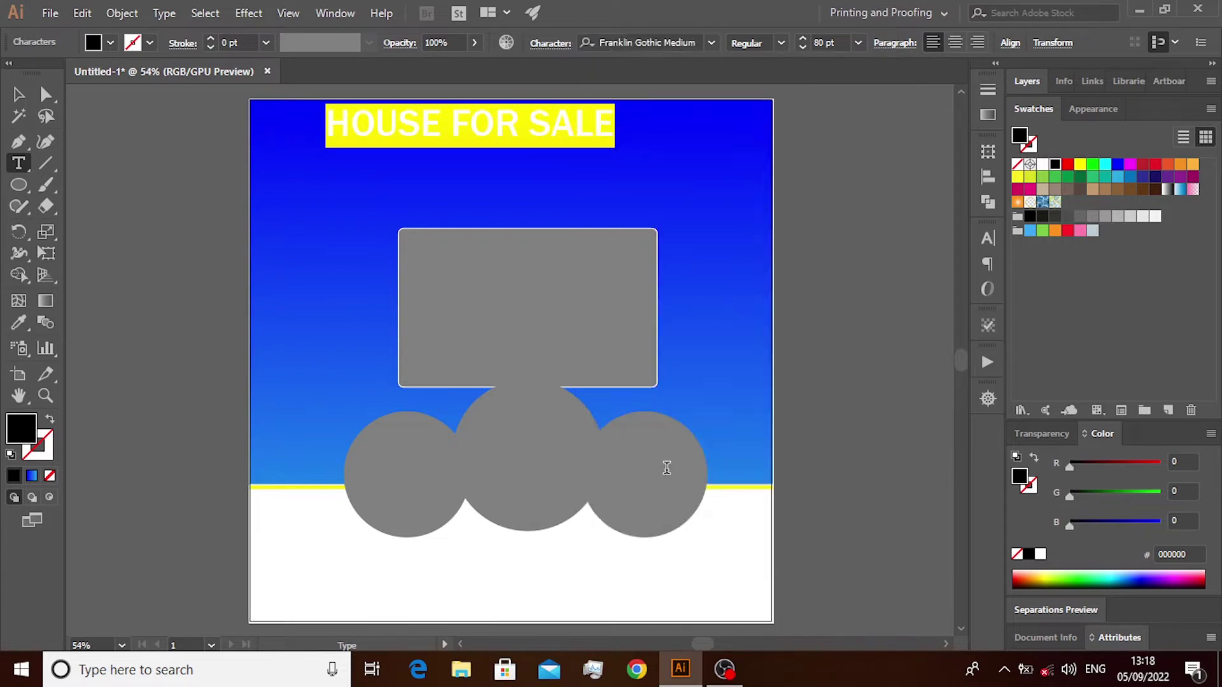
Raise the headline size to 95 pt with the size arrows
left_click(803, 38)
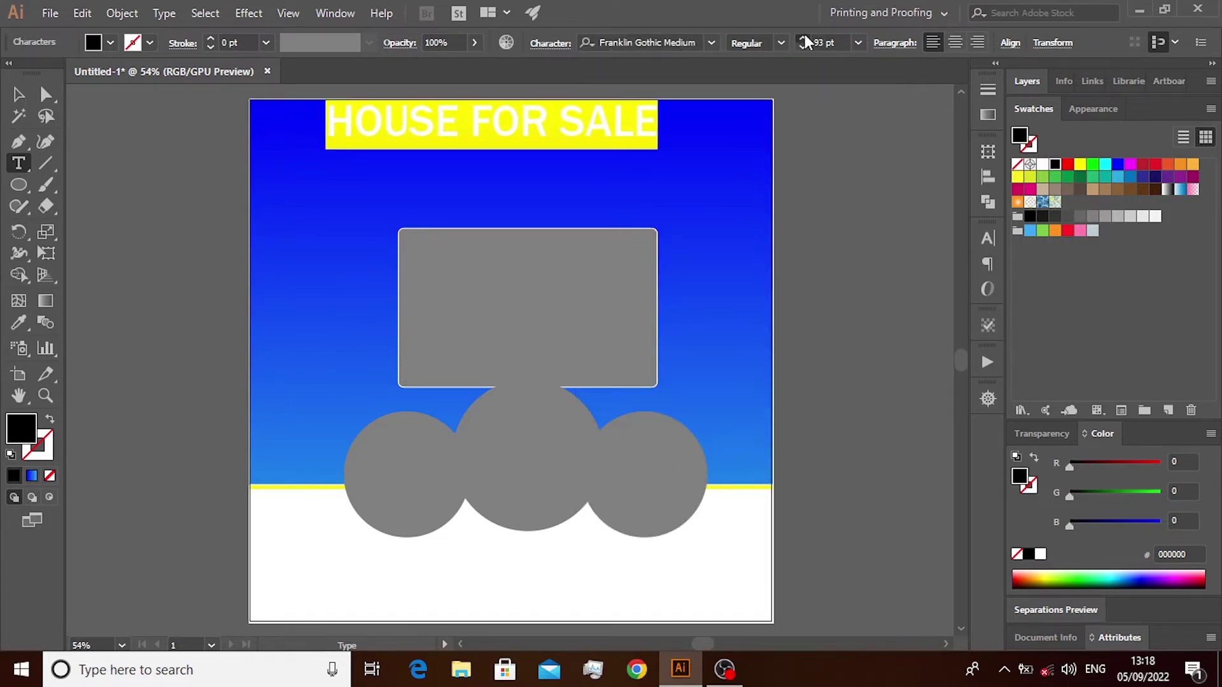
left_click(804, 38)
left_click(19, 95)
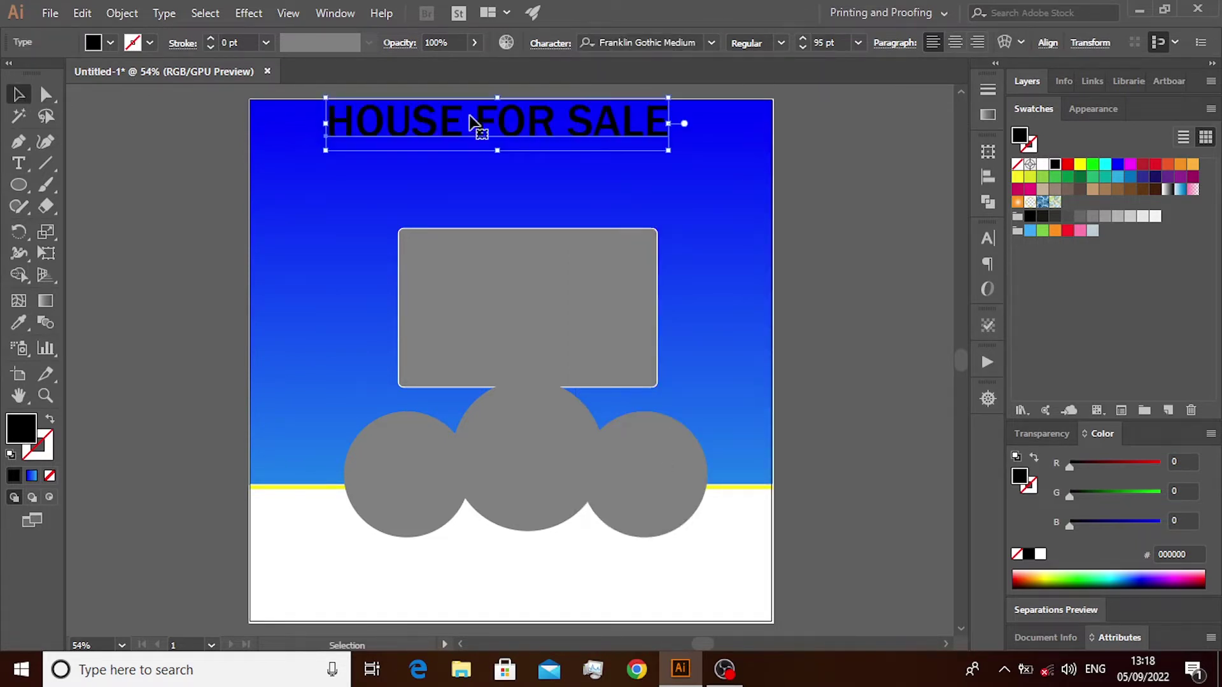
Centre the headline near the top of the flyer and colour it yellow
left_click_drag(477, 122, 496, 130)
left_click_drag(594, 130, 608, 136)
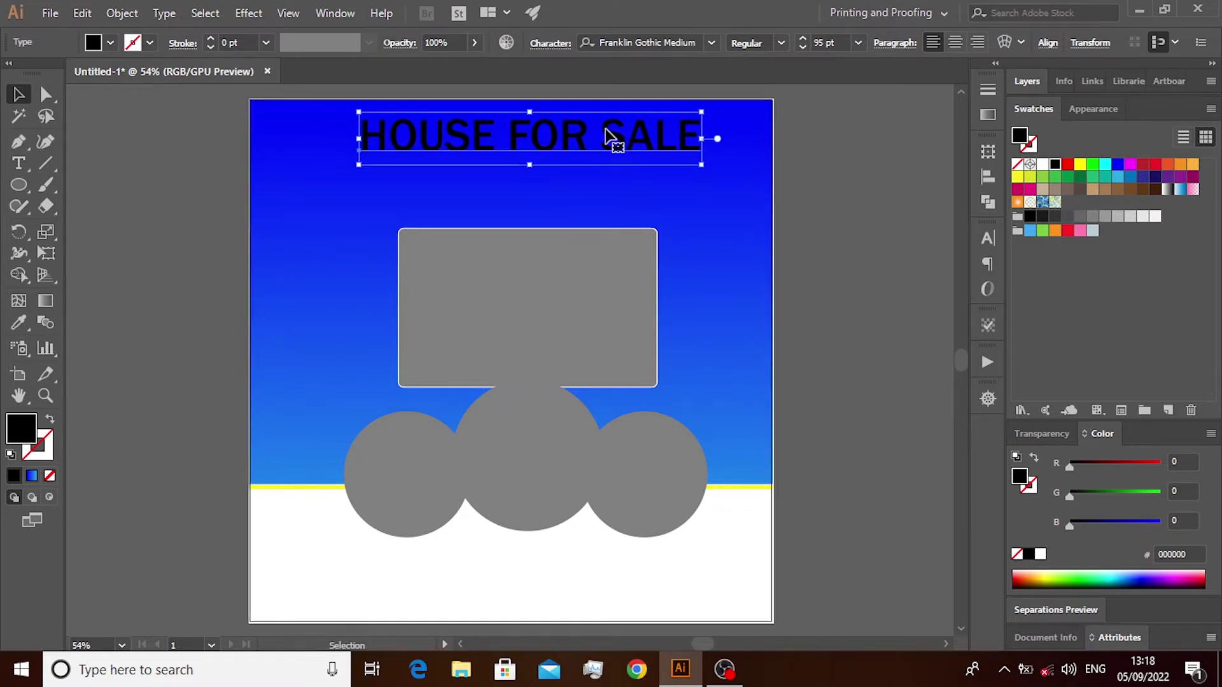
left_click(1080, 164)
left_click(909, 178)
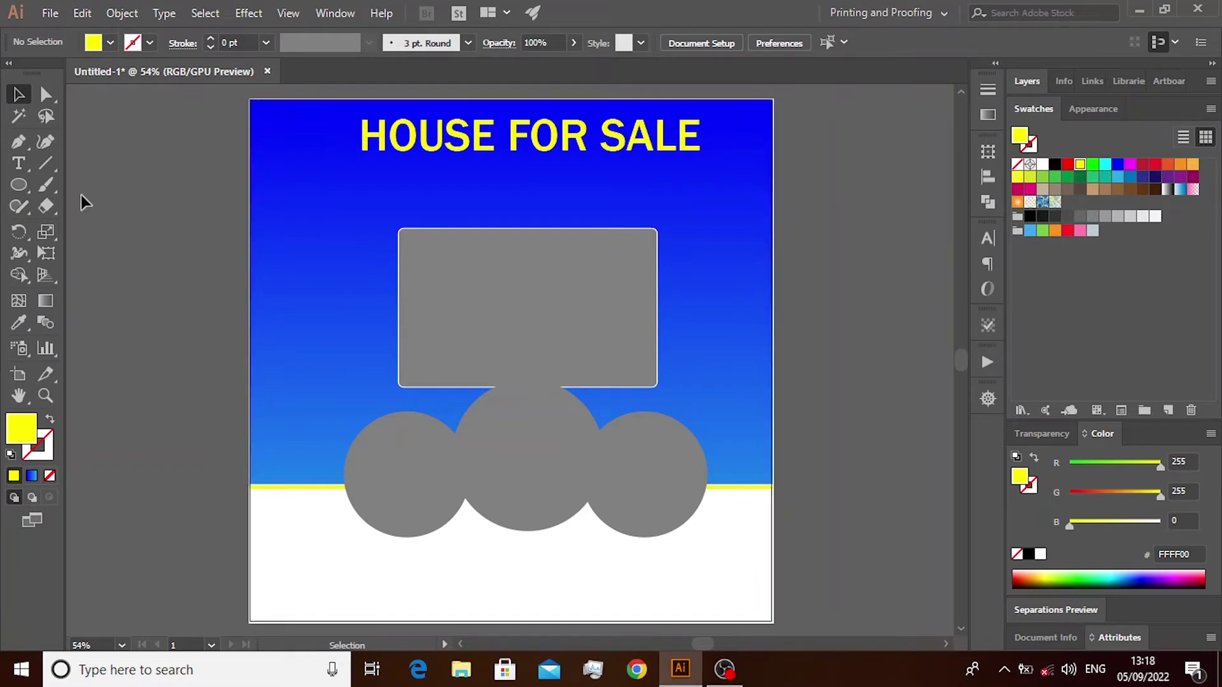
Draw a thin yellow bar to the left of the title
left_click_drag(19, 186, 97, 185)
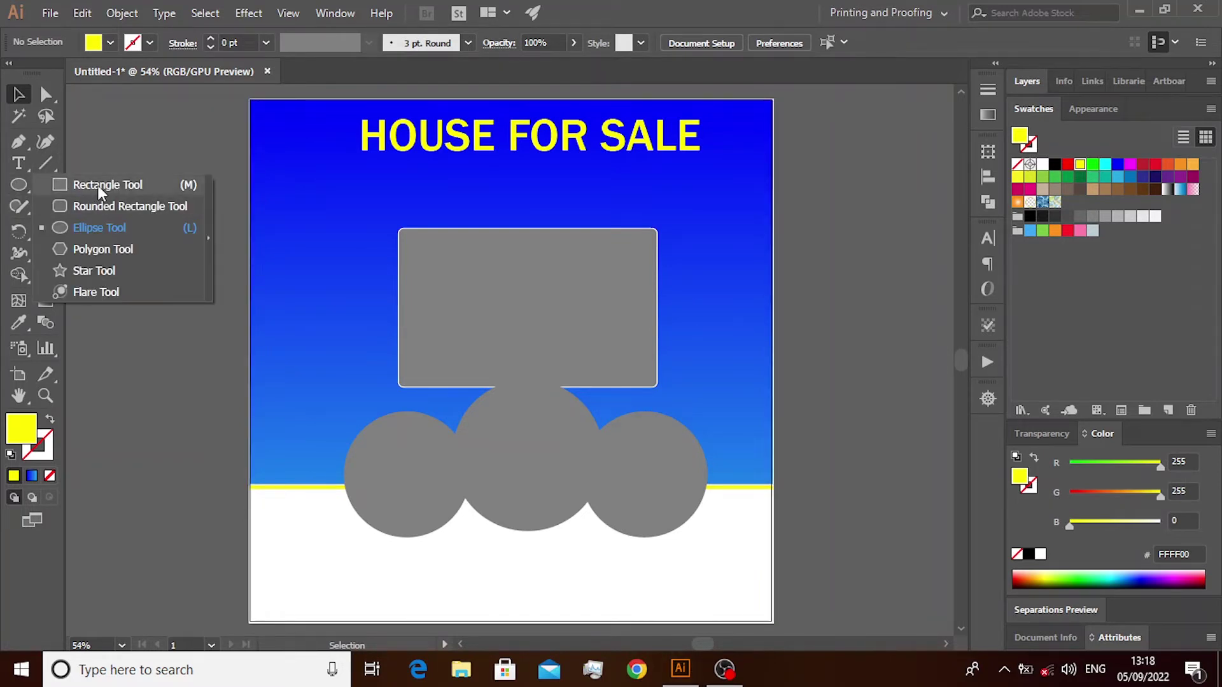
left_click_drag(274, 131, 355, 141)
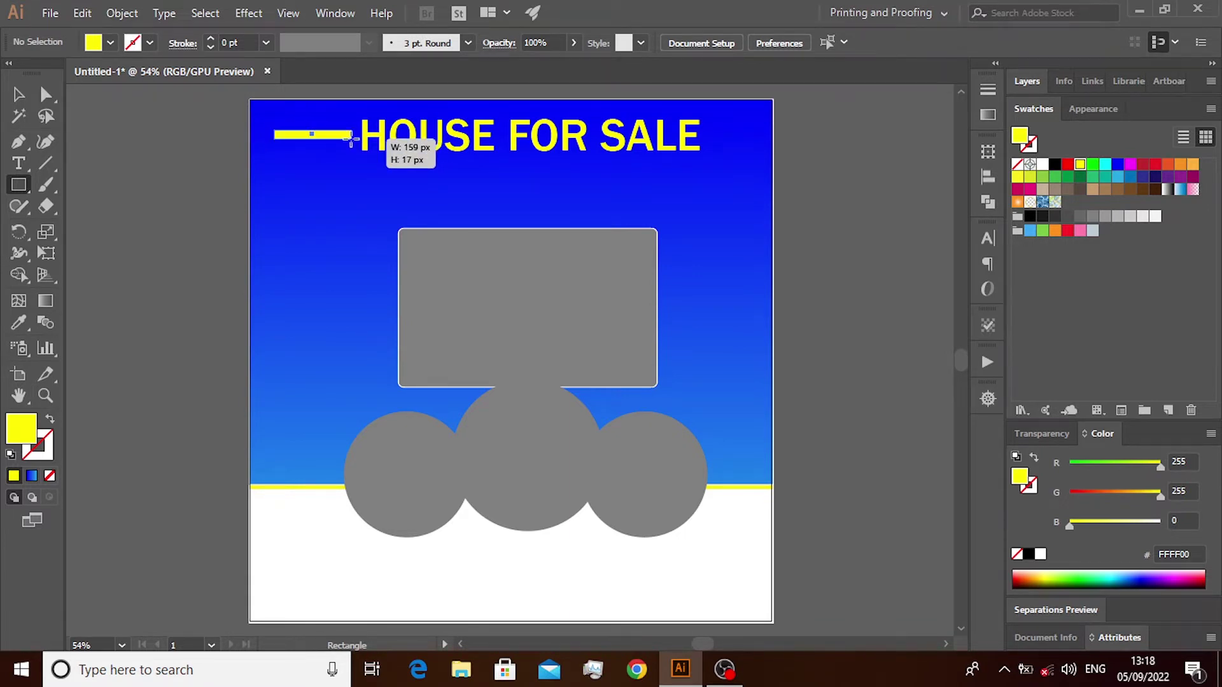
left_click_drag(350, 139, 353, 138)
left_click(18, 94)
left_click(143, 149)
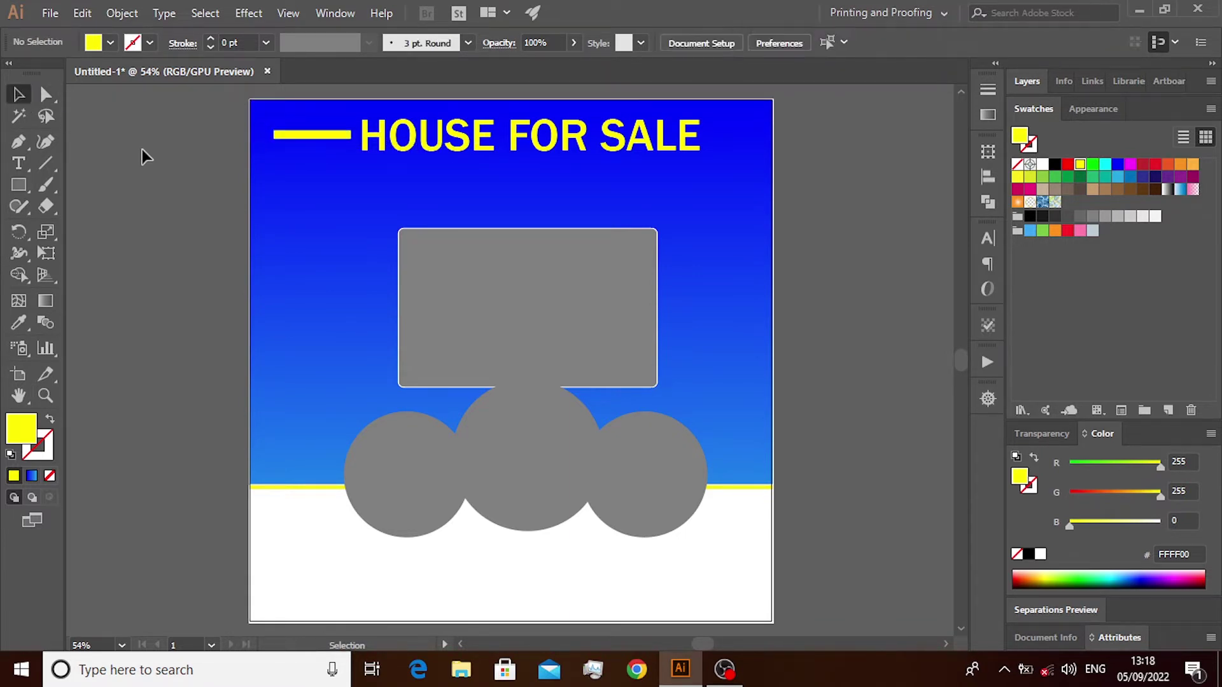
Alt-drag a copy of the yellow bar to the right of SALE
left_click(338, 134)
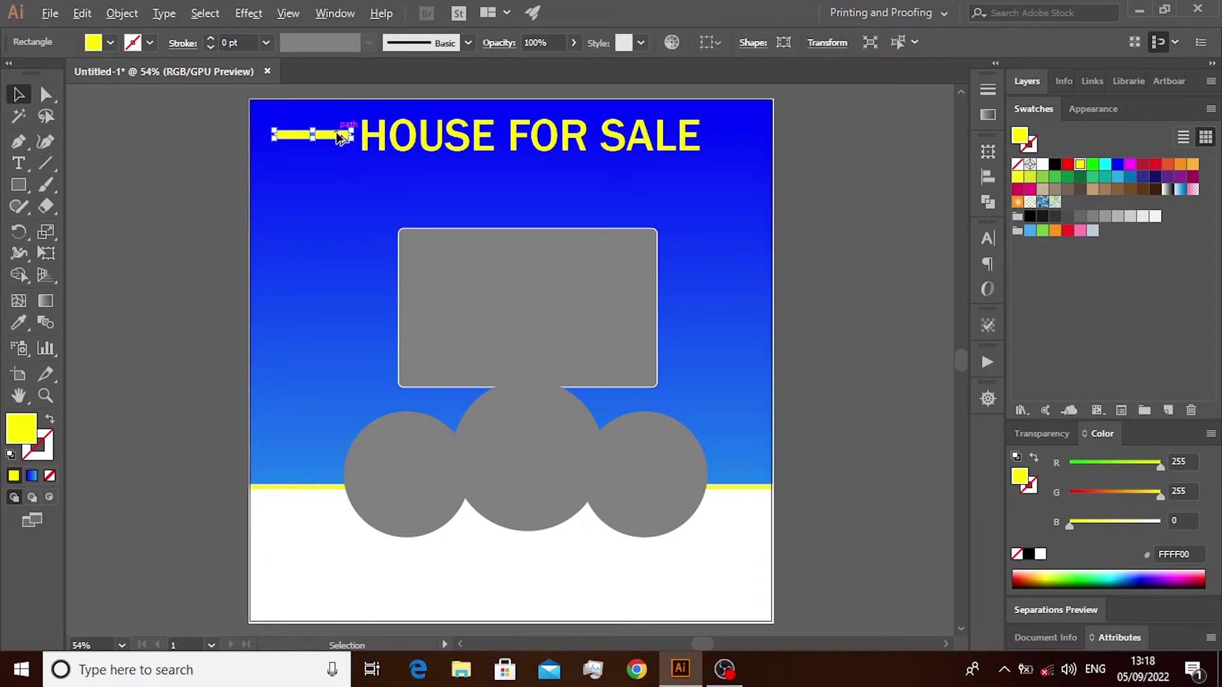
left_click_drag(336, 138, 759, 137)
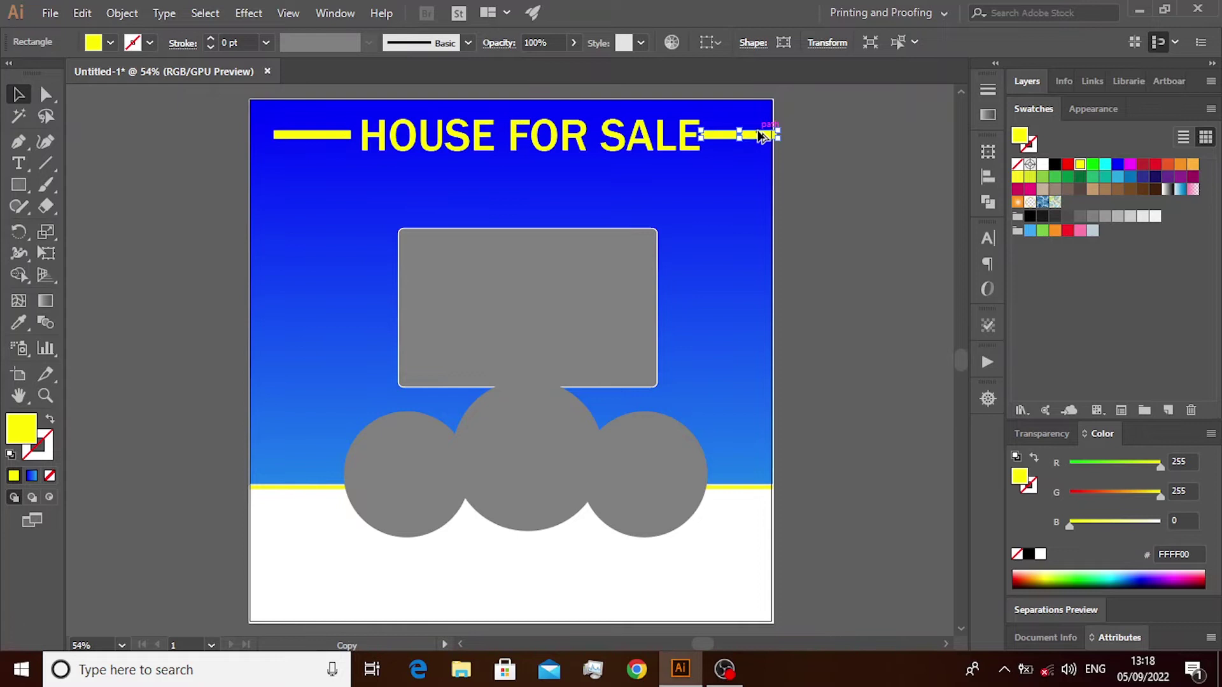
left_click(803, 131)
left_click(490, 133)
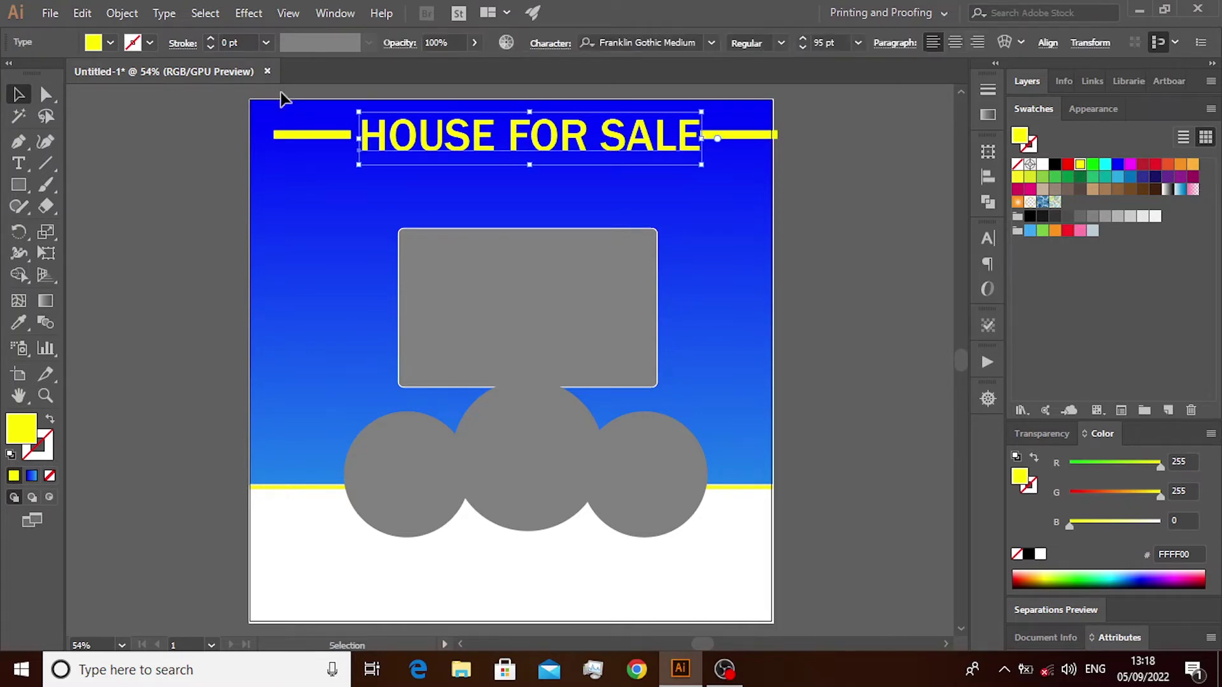
left_click(330, 139)
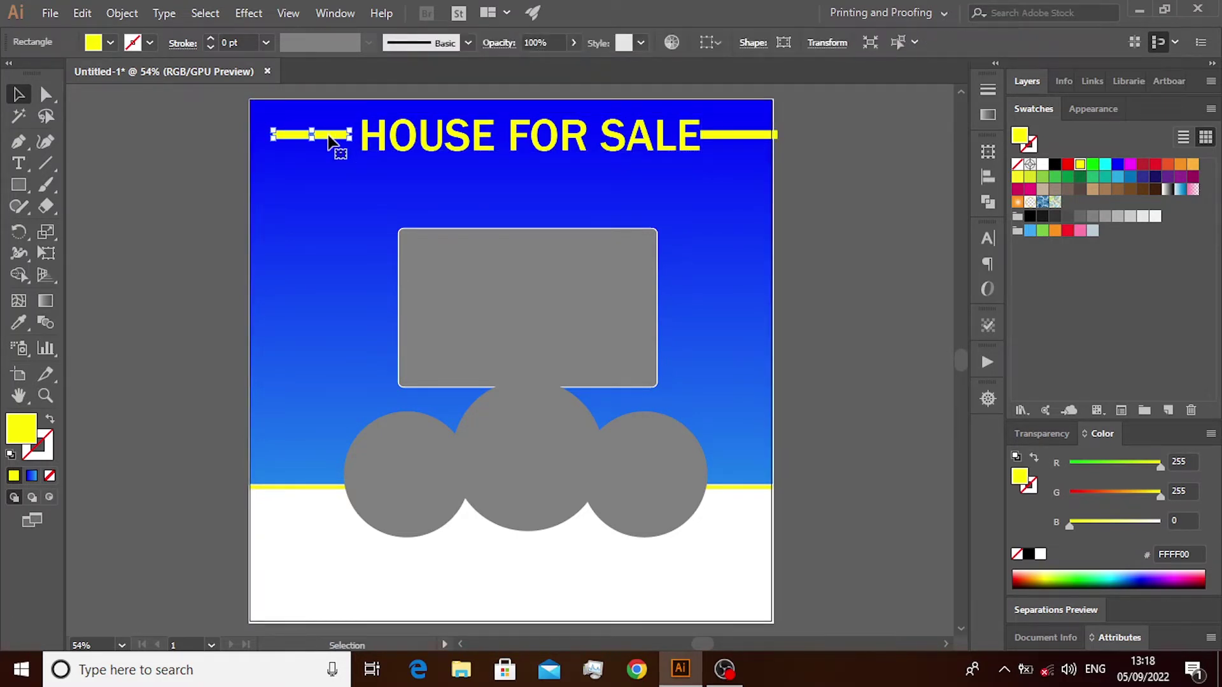
left_click(287, 151)
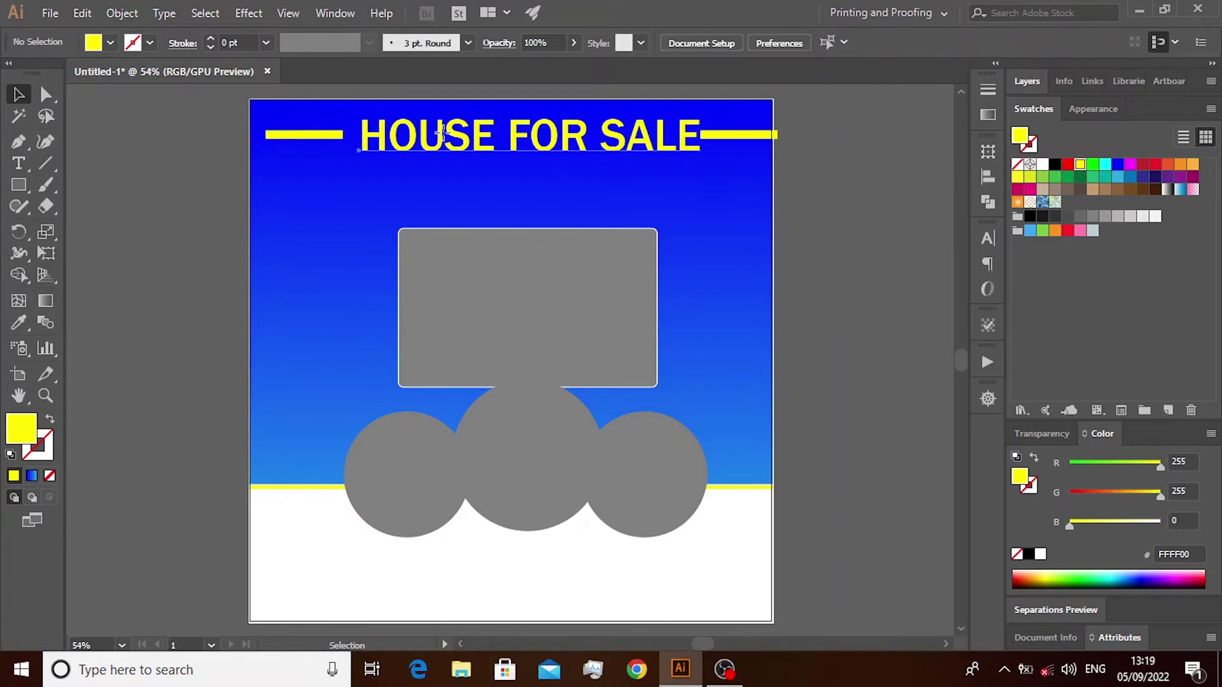
Nudge the title so it is centred between the two yellow bars
left_click_drag(444, 134, 435, 134)
left_click(729, 135)
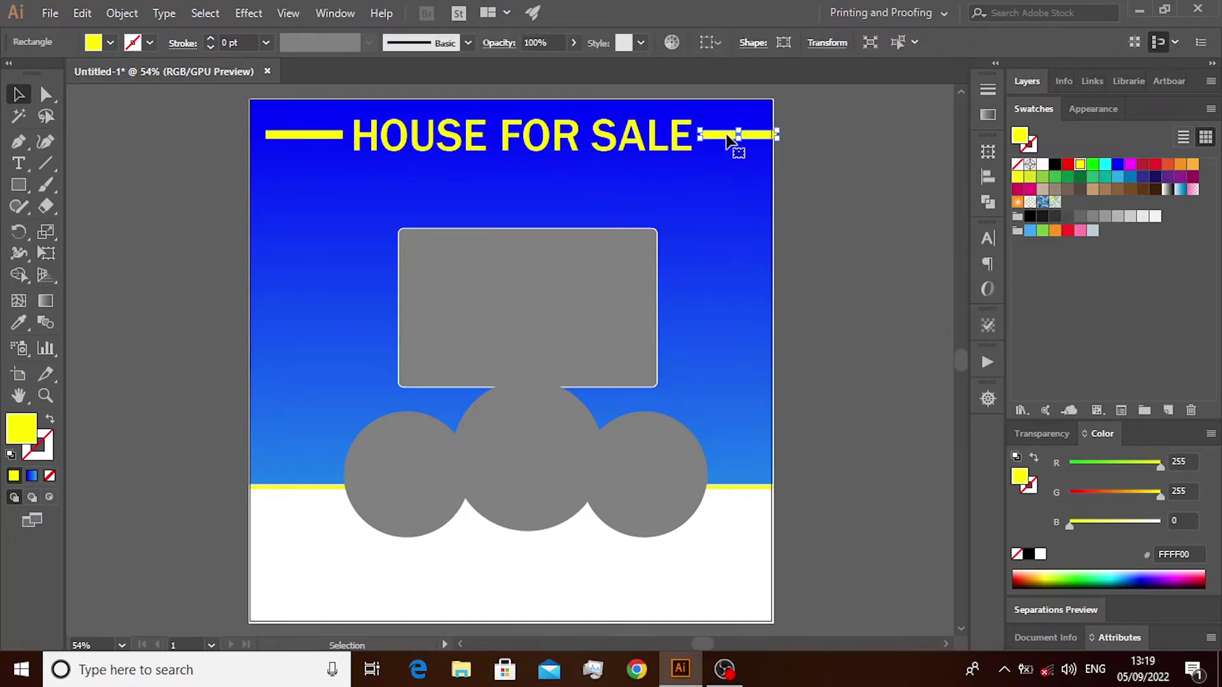
left_click(797, 176)
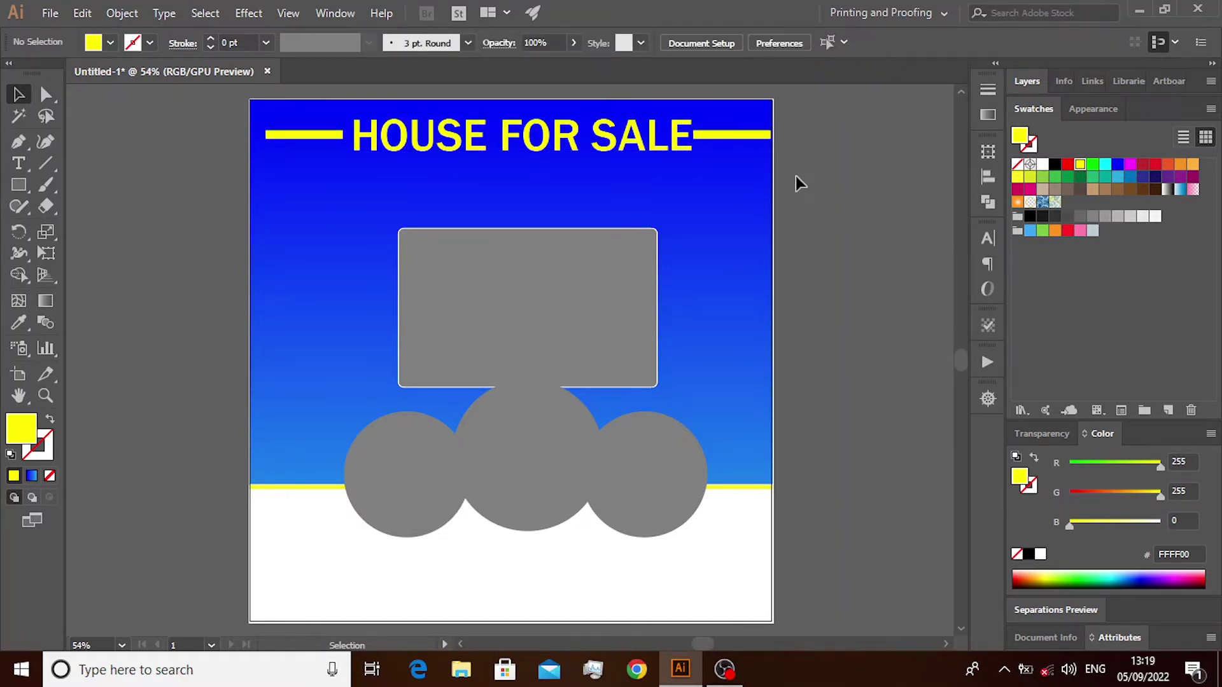
mouse_move(581, 144)
left_mouse_down()
mouse_move(590, 139)
mouse_move(581, 141)
left_mouse_up()
left_click(827, 179)
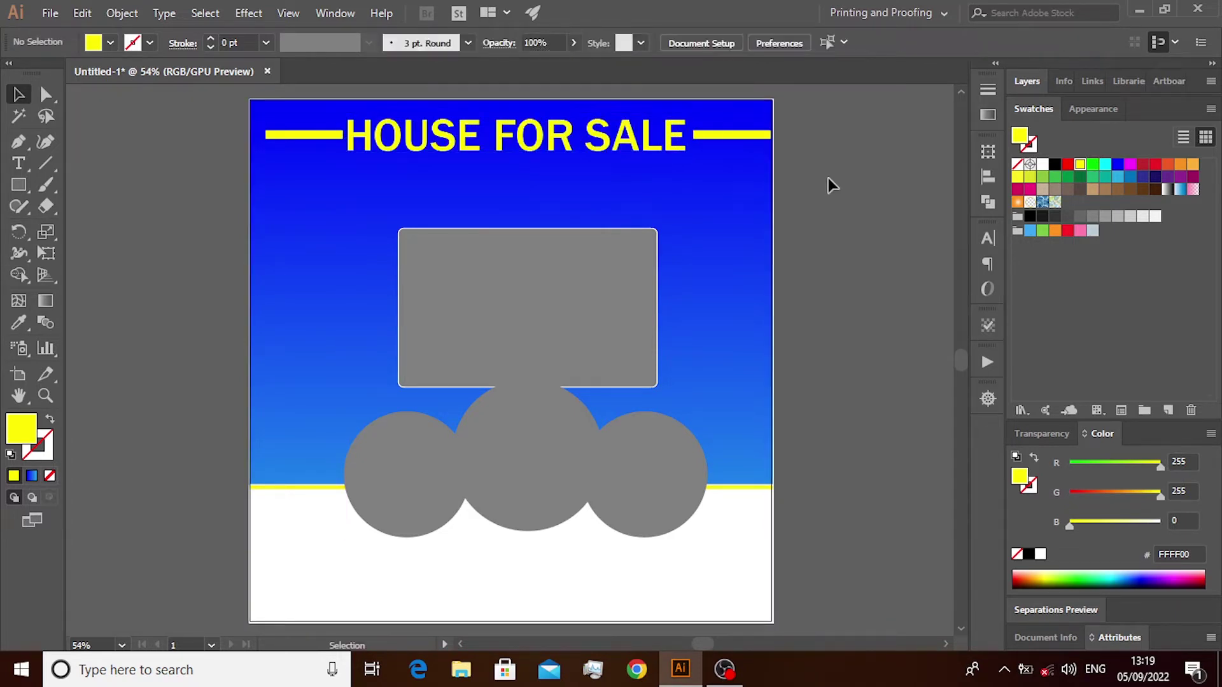
left_click(303, 139)
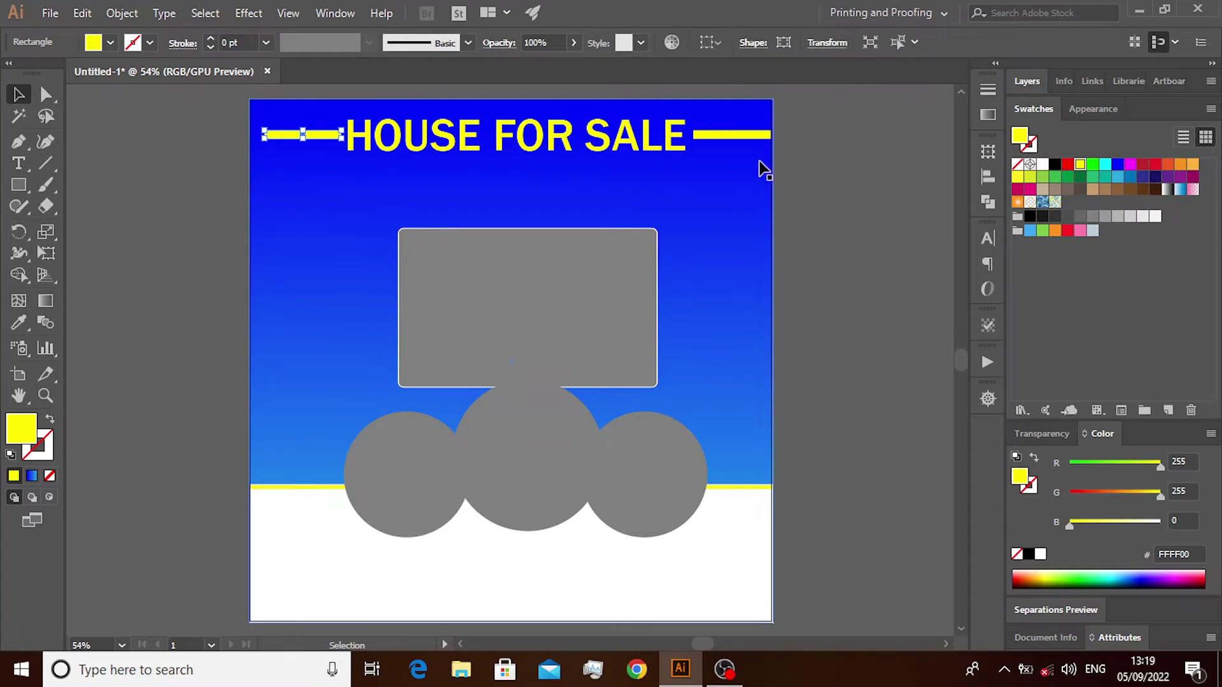
Bring the grey rectangle frame in front of the house photo and move it over the photo
left_click(869, 176)
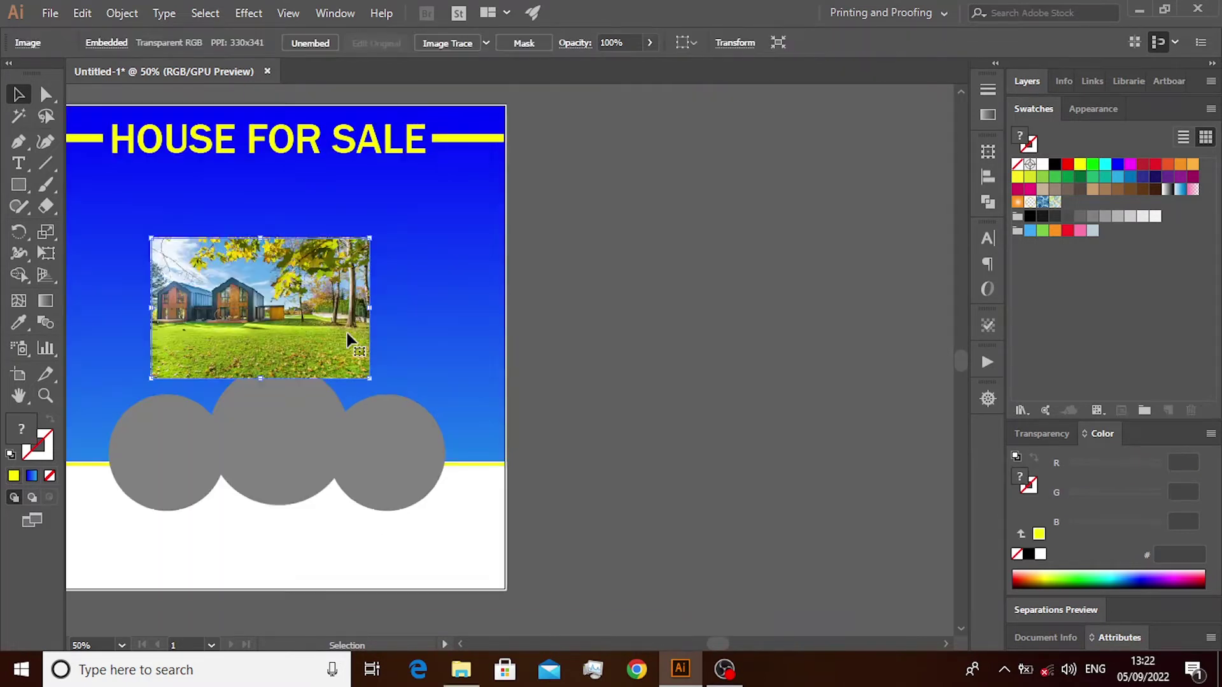
left_click_drag(347, 340, 416, 308)
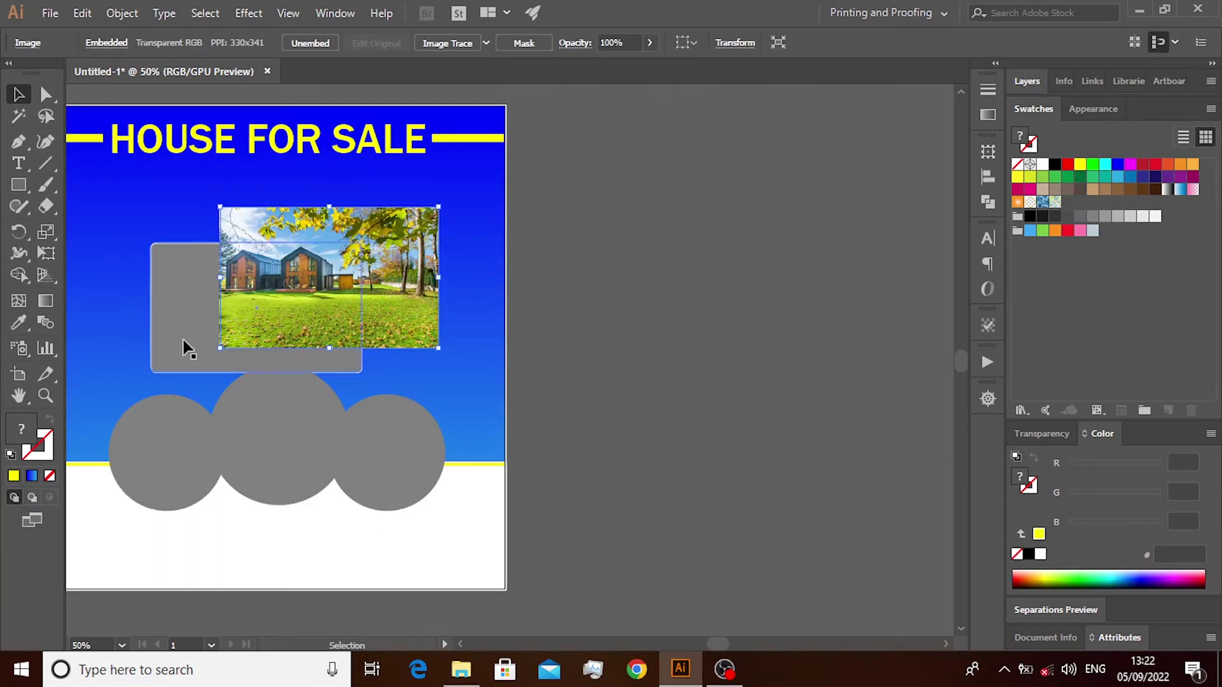
left_click(180, 338)
right_click(180, 338)
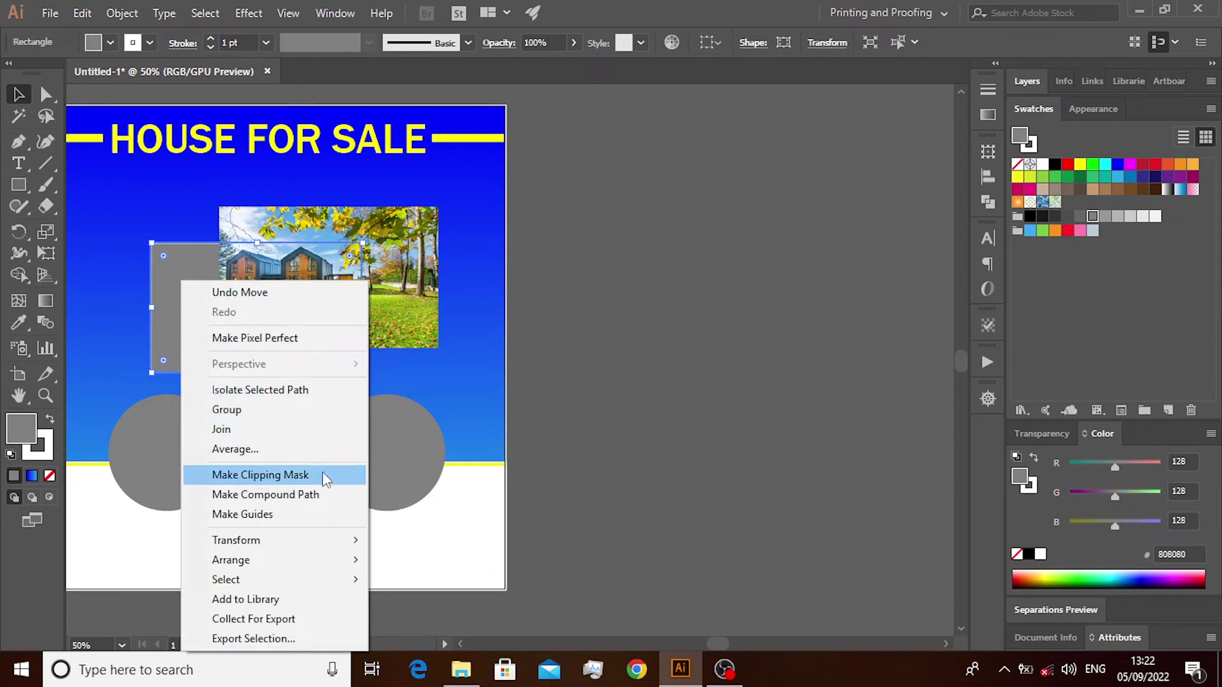
mouse_move(231, 560)
left_click(422, 560)
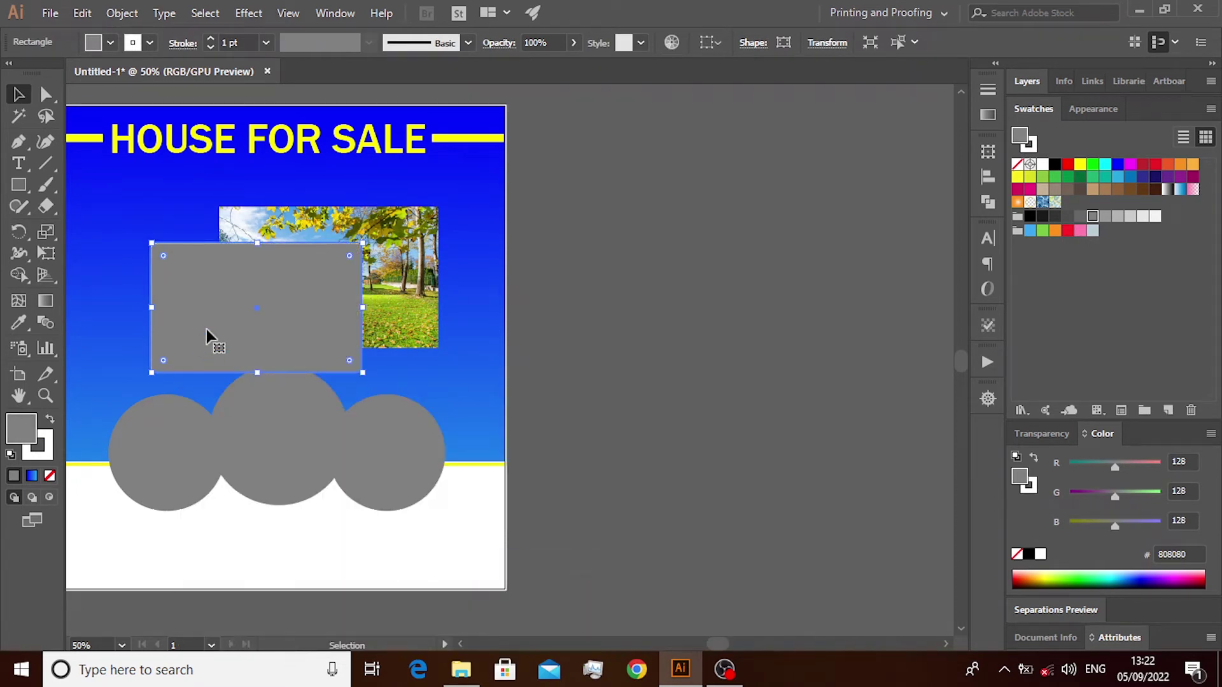
left_click_drag(208, 338, 289, 294)
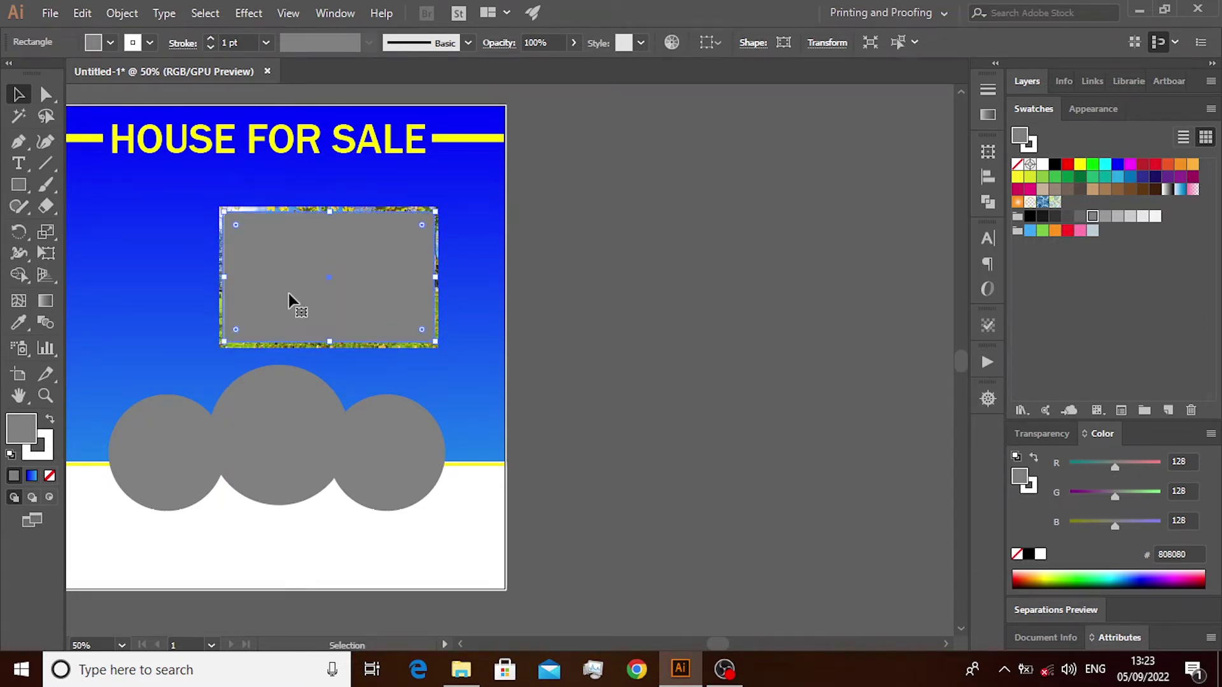
right_click(265, 275)
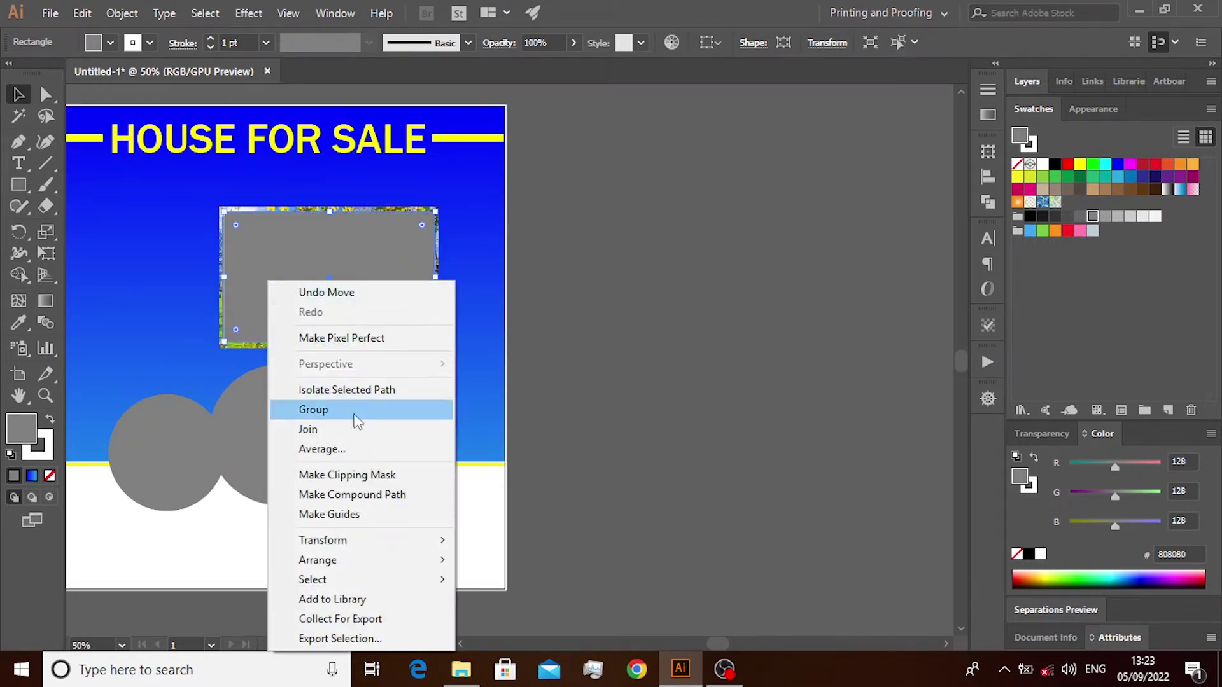
Make a clipping mask of the photo with the grey frame and shift it left
left_click(609, 375)
left_click(278, 345)
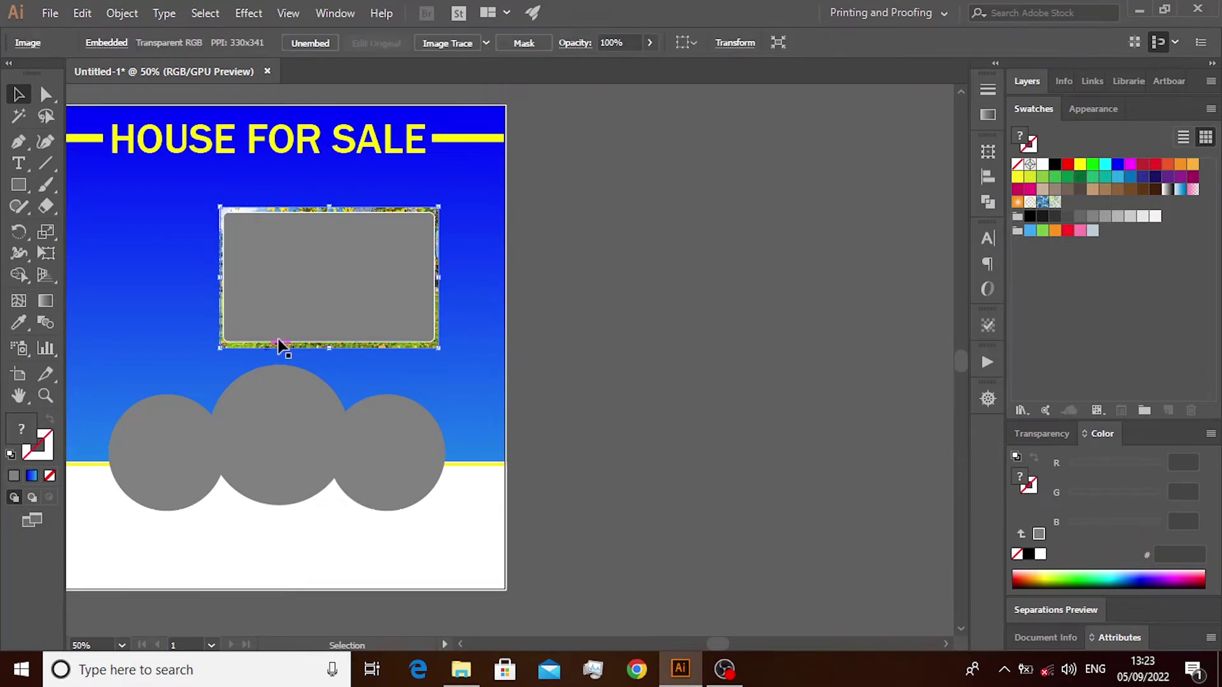
right_click(292, 289)
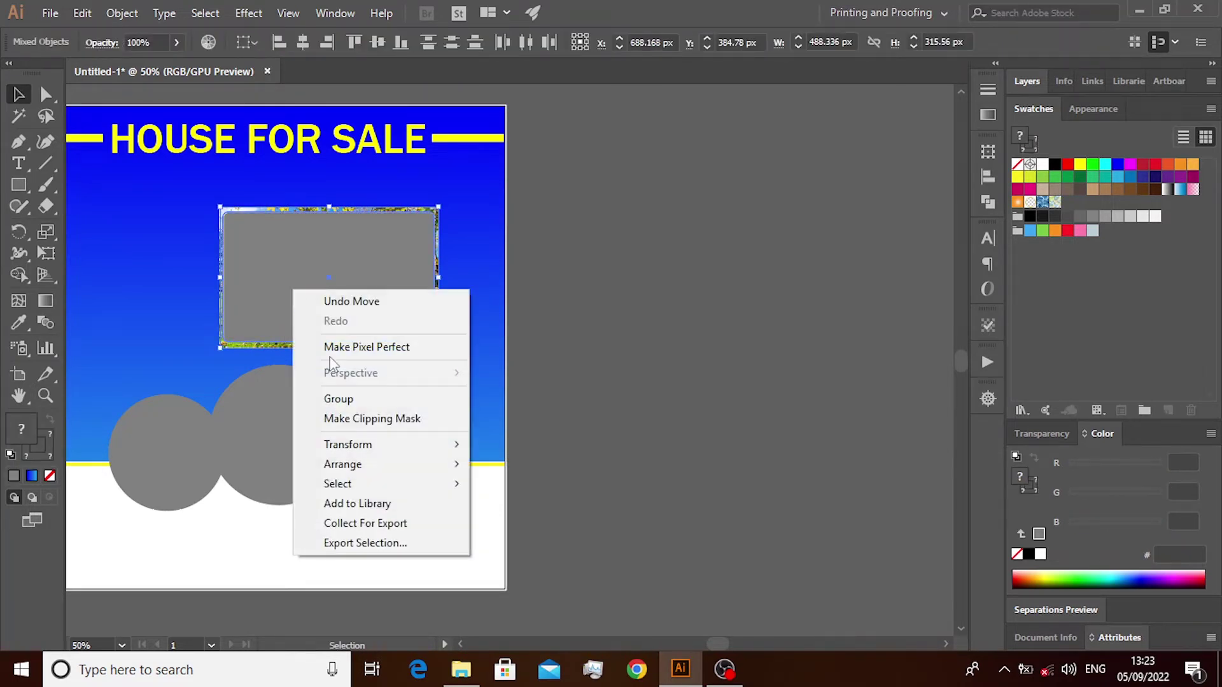
left_click(357, 417)
left_click_drag(380, 277, 338, 303)
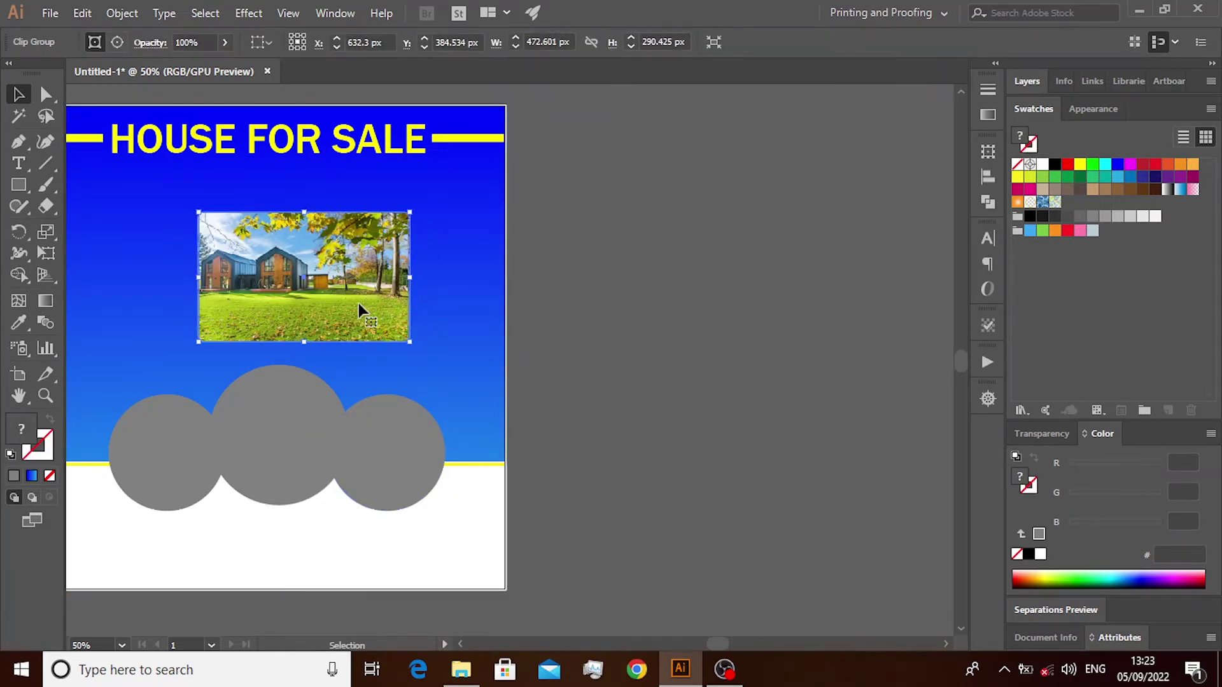
left_click(605, 331)
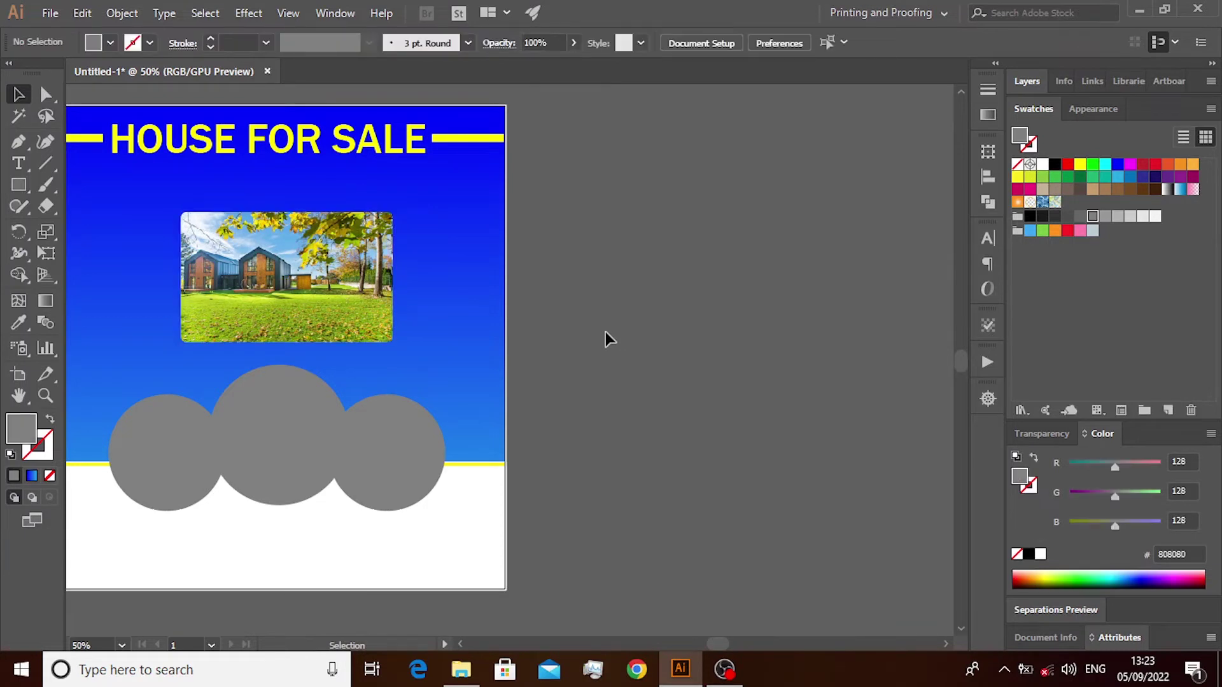
Enlarge the clipped house photo and position it just above the circles
left_click(311, 326)
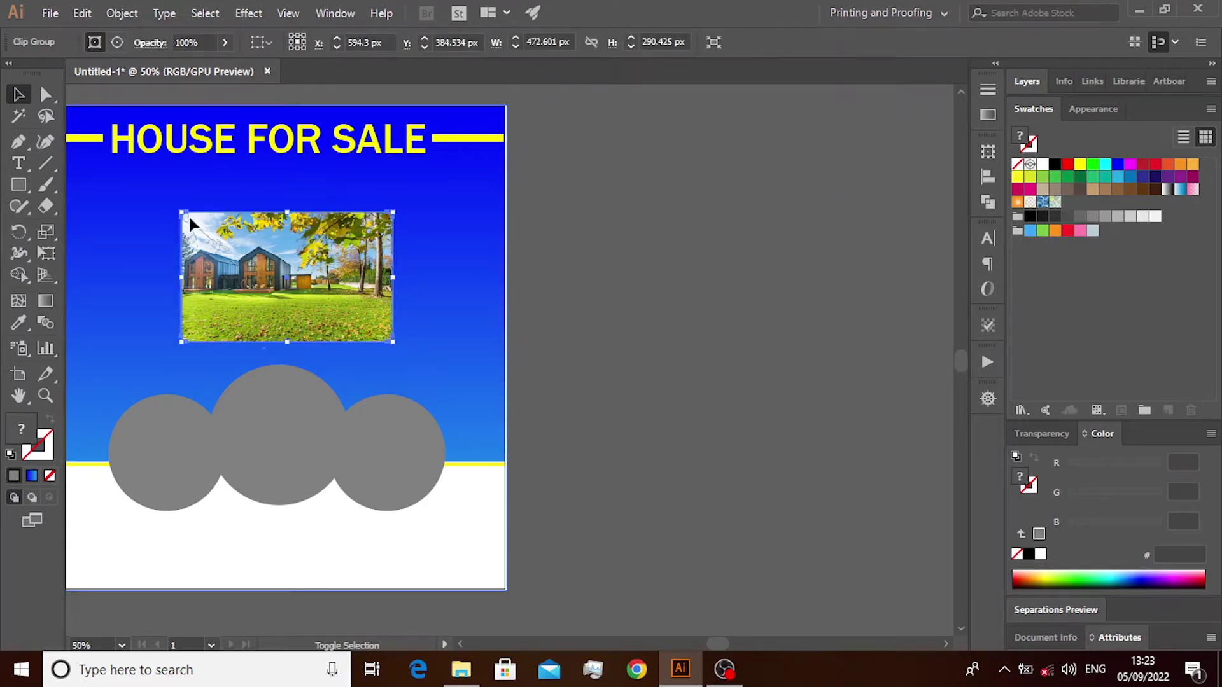
left_click_drag(184, 214, 149, 194)
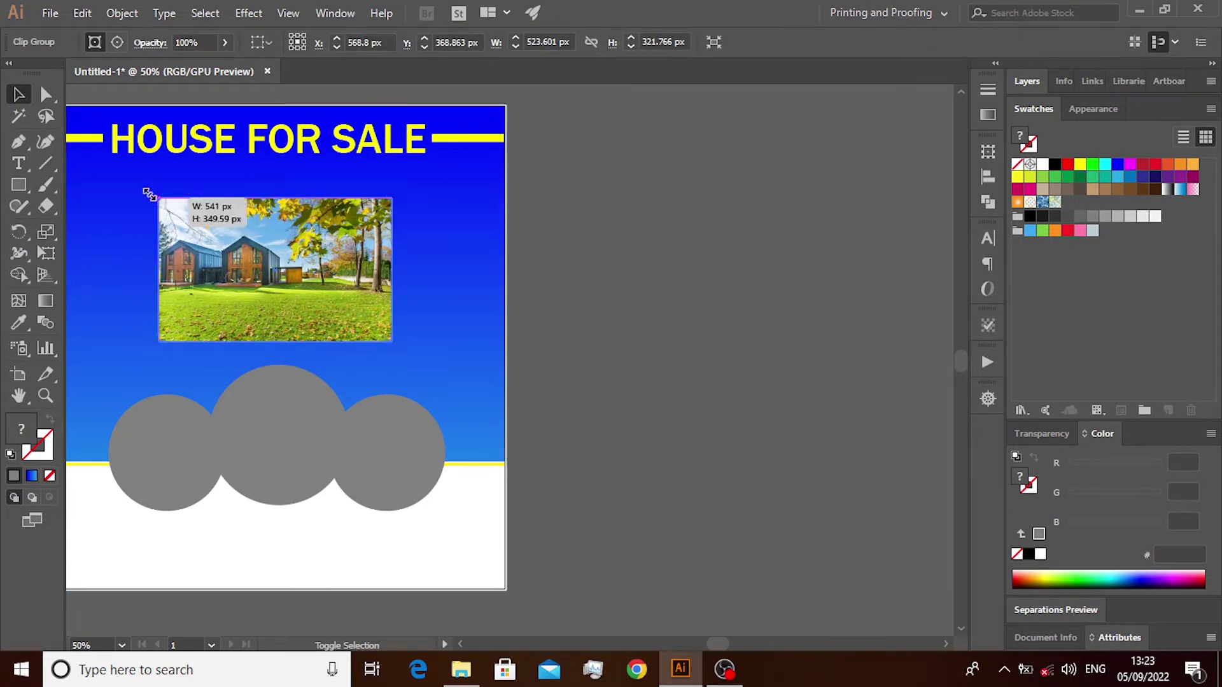
mouse_move(274, 308)
left_mouse_down()
mouse_move(286, 332)
mouse_move(318, 336)
left_mouse_up()
left_click(548, 361)
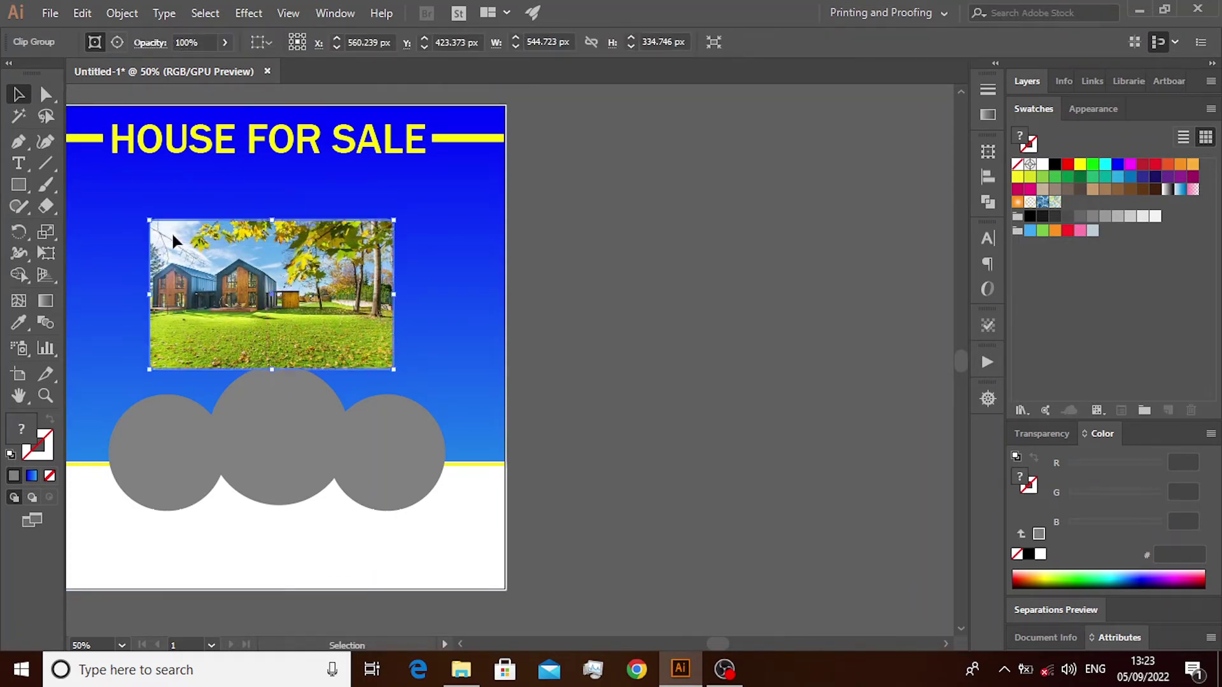
left_click_drag(148, 223, 114, 199)
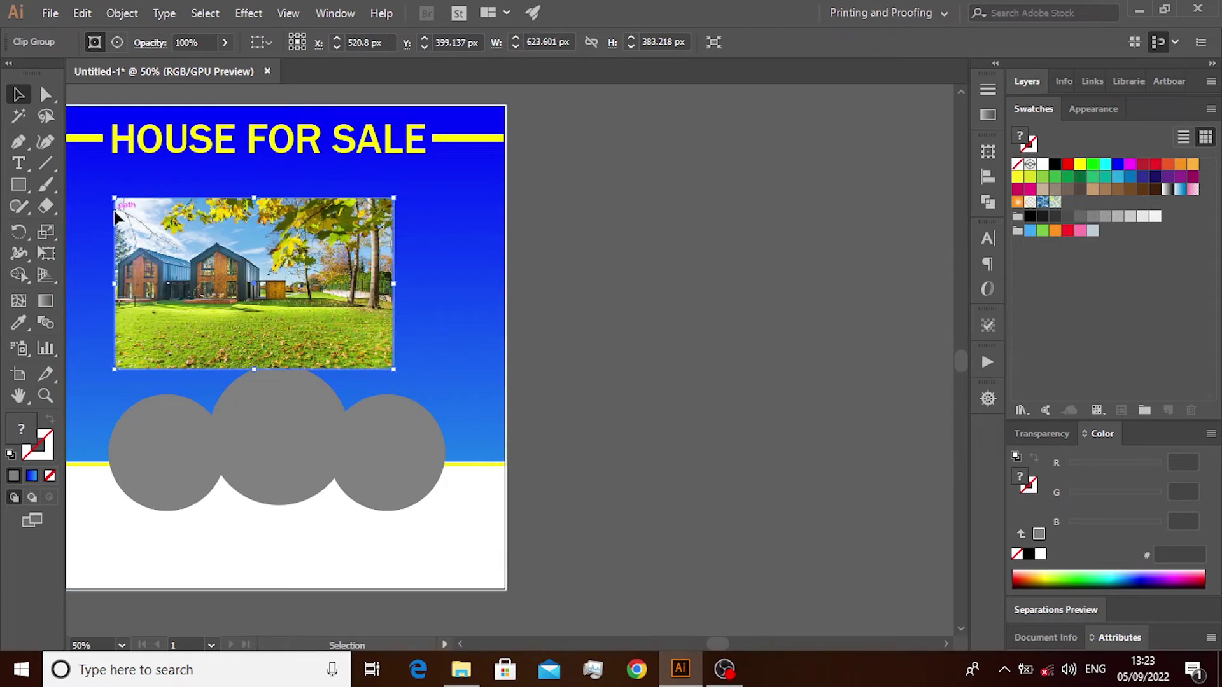
left_click(681, 645)
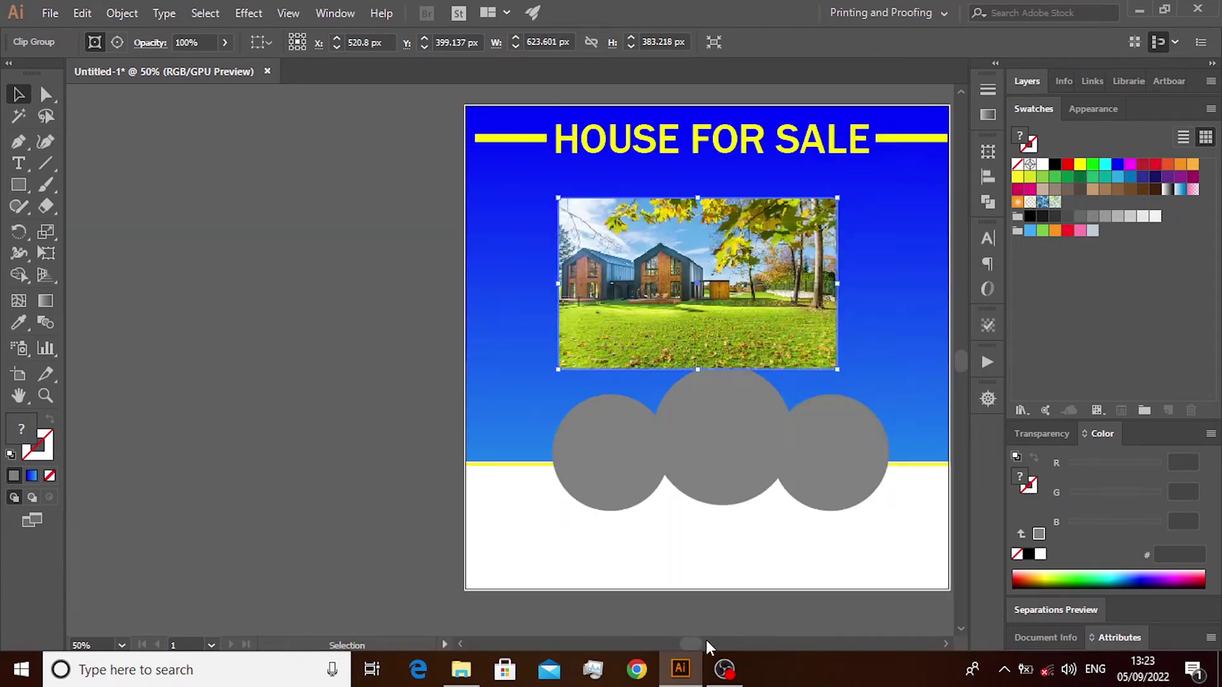
left_click_drag(696, 643, 702, 643)
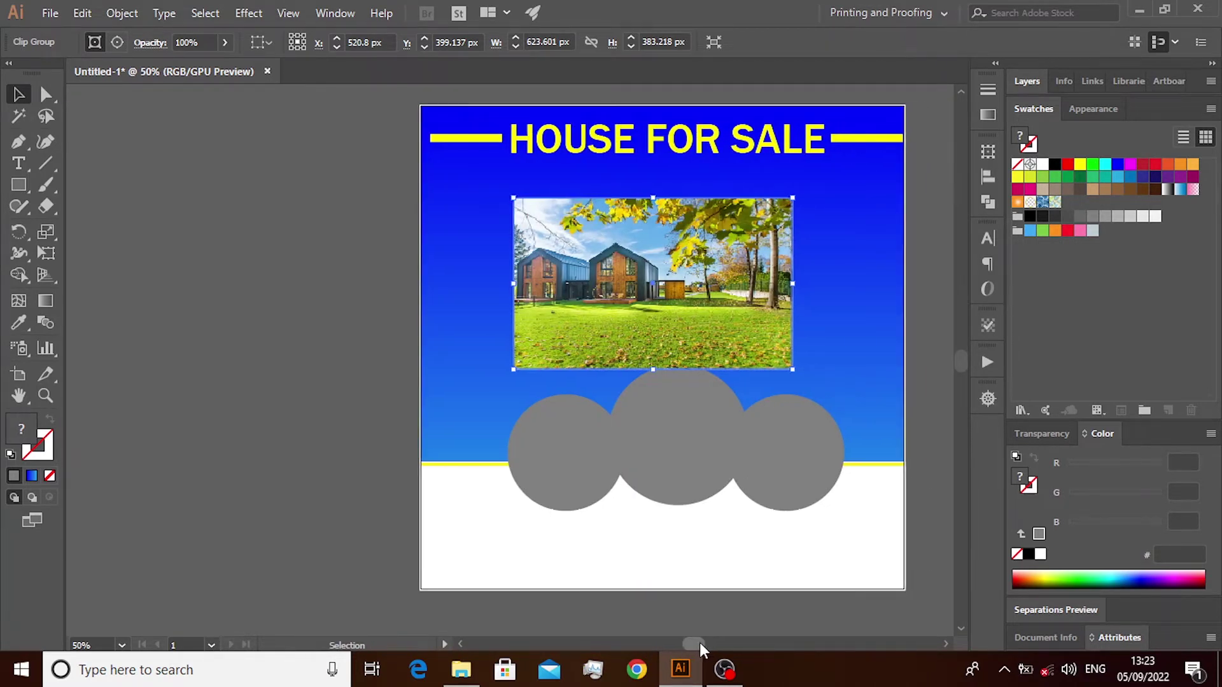
left_click_drag(579, 297, 618, 316)
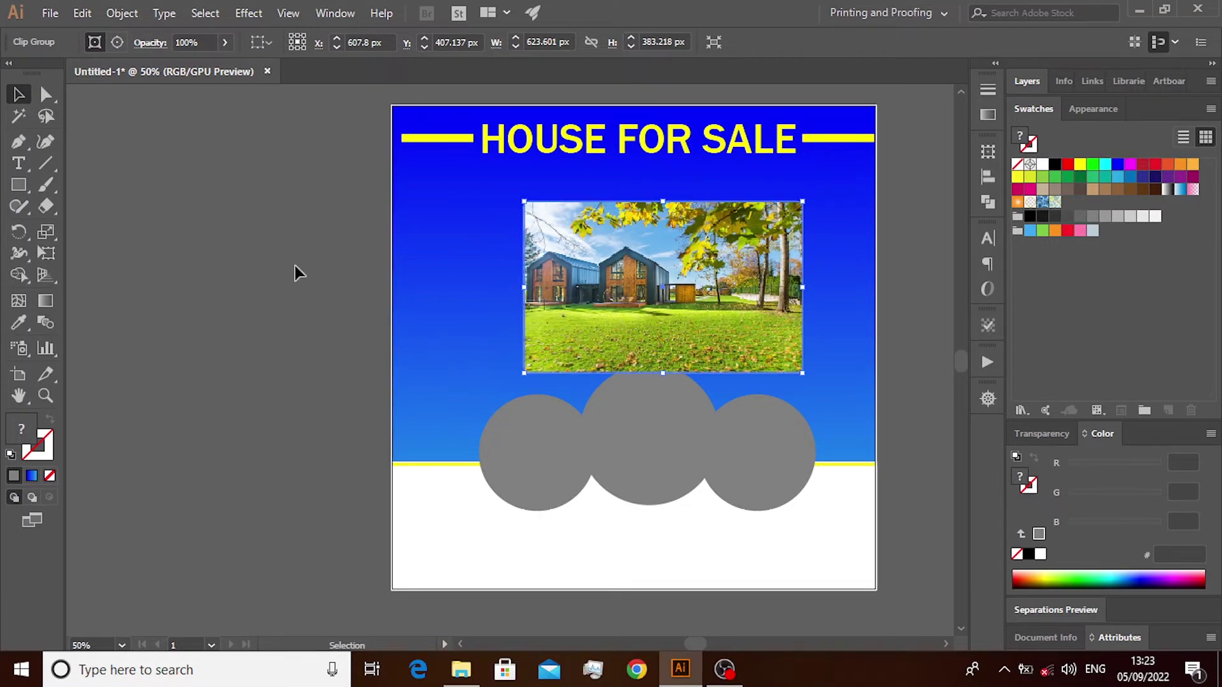
left_click_drag(636, 331, 621, 339)
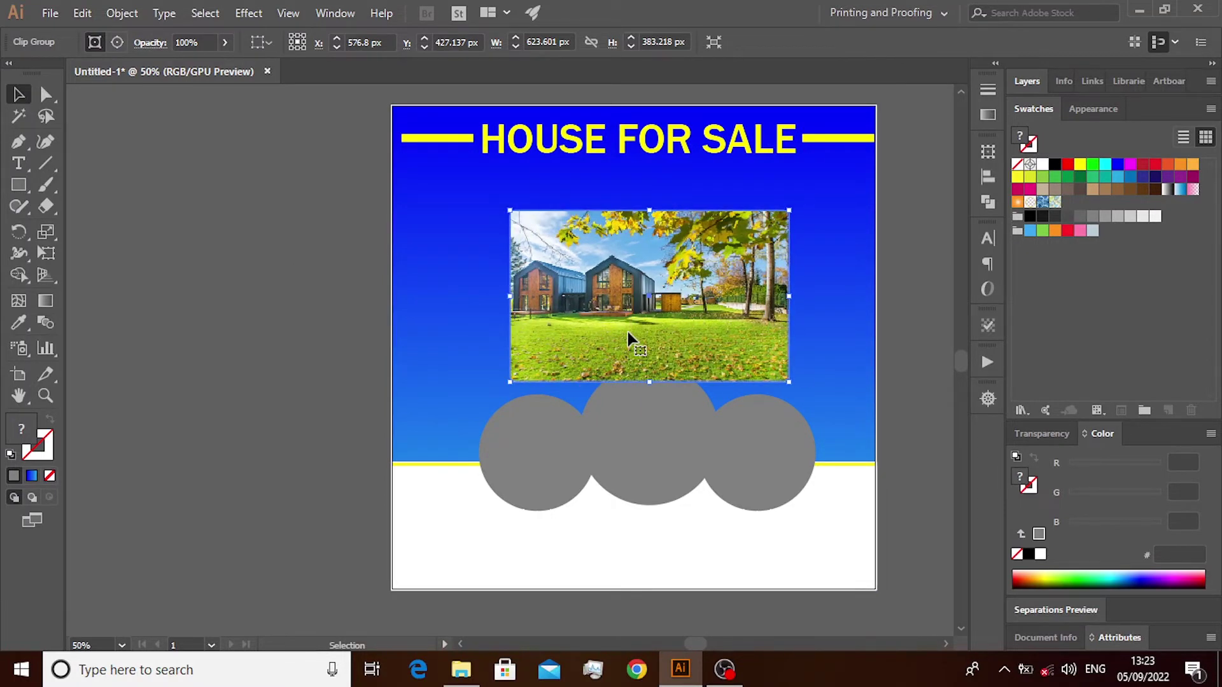
left_click(352, 323)
Bring the middle grey circle in front of the house photo and nudge the photo down
left_click(654, 442)
right_click(654, 443)
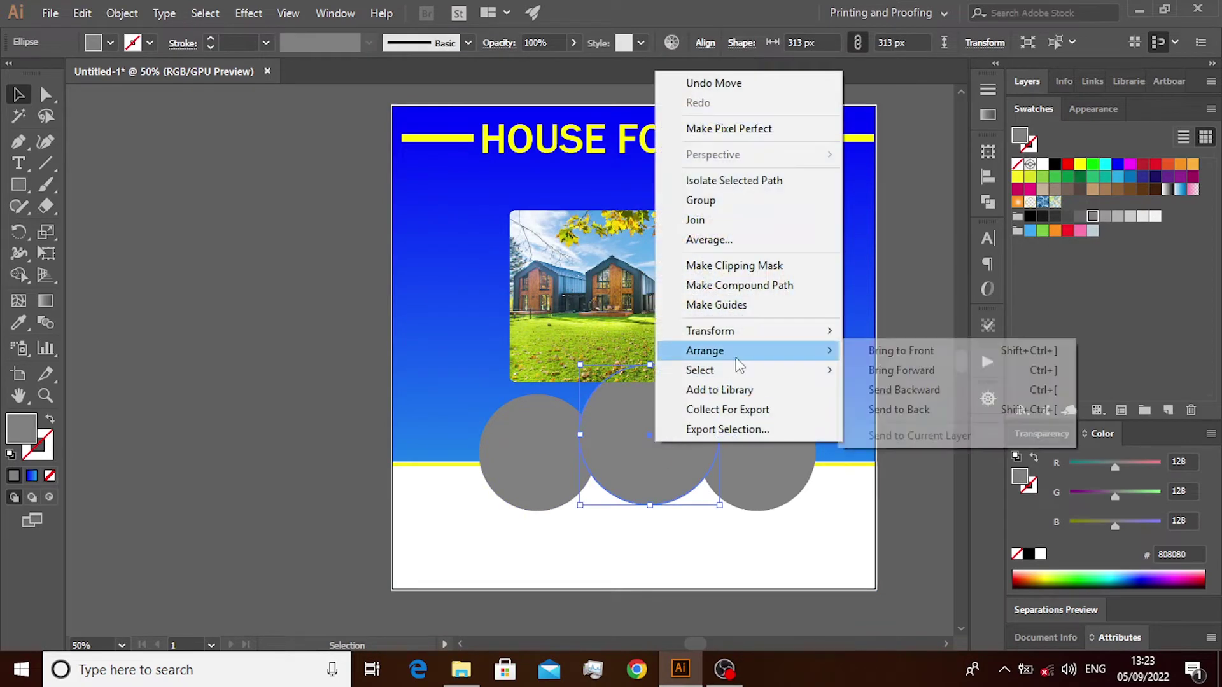
left_click(901, 350)
left_click(428, 431)
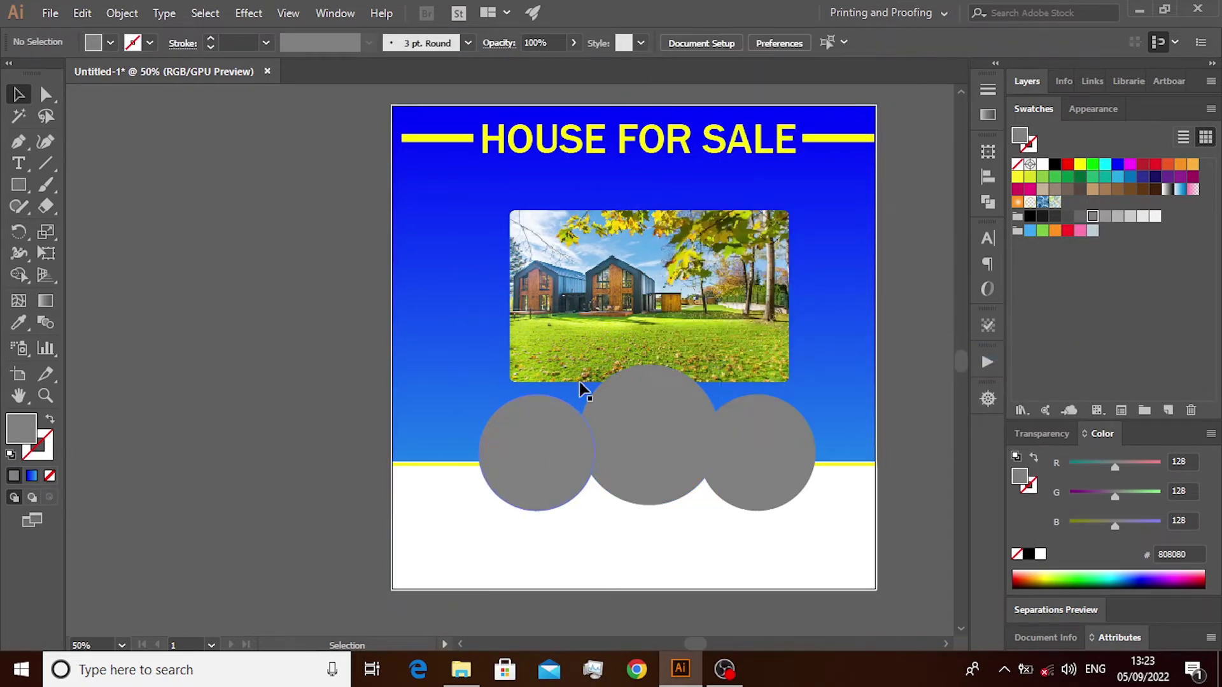
left_click(597, 351)
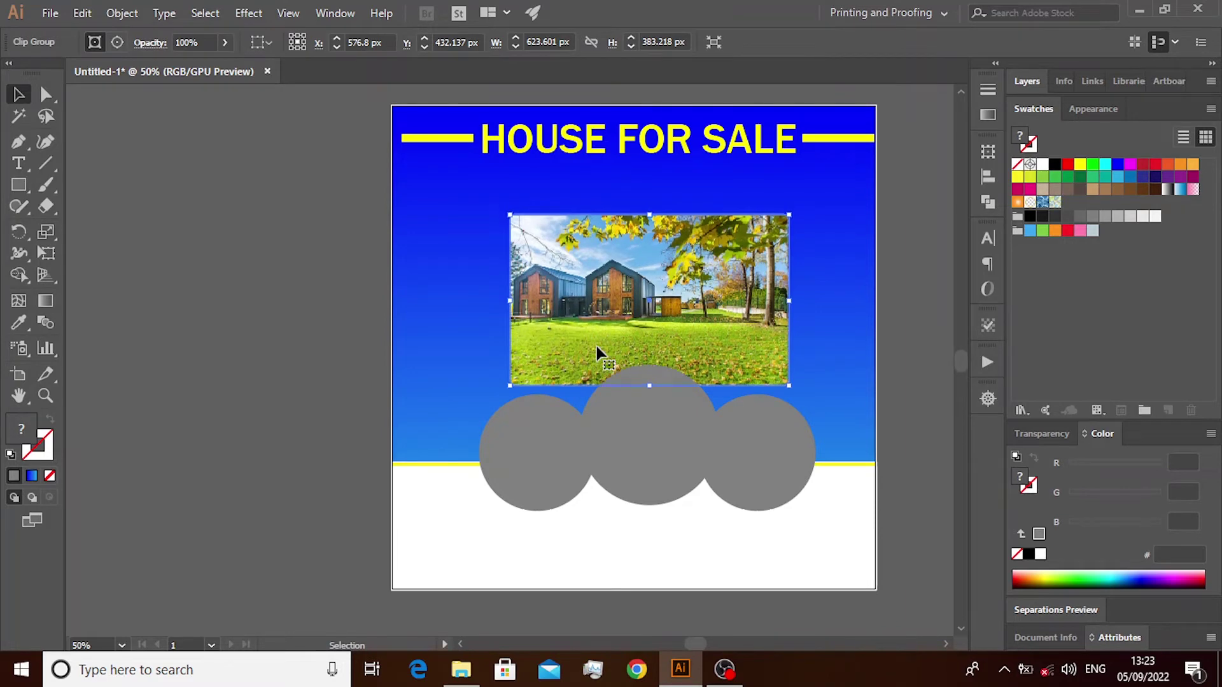
key("Down")
key("Down")
key("Down")
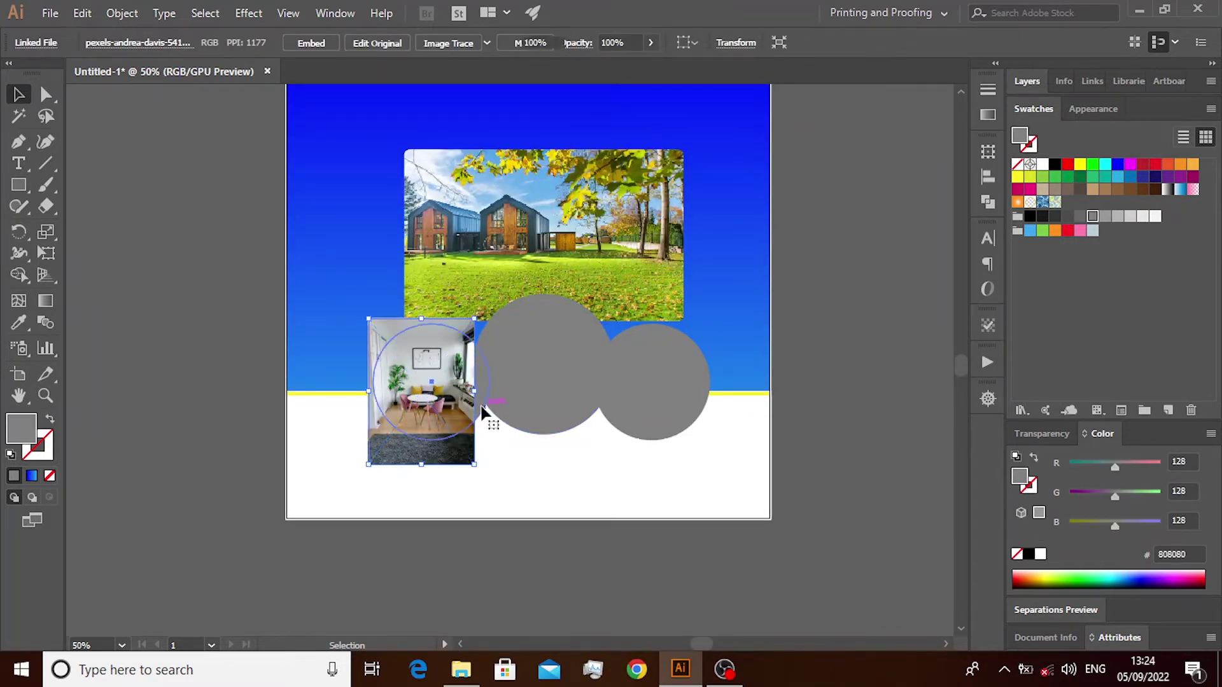
Rasterize the room photo and clip it into the left circle, with the circle in front
right_click(477, 408)
left_click(684, 298)
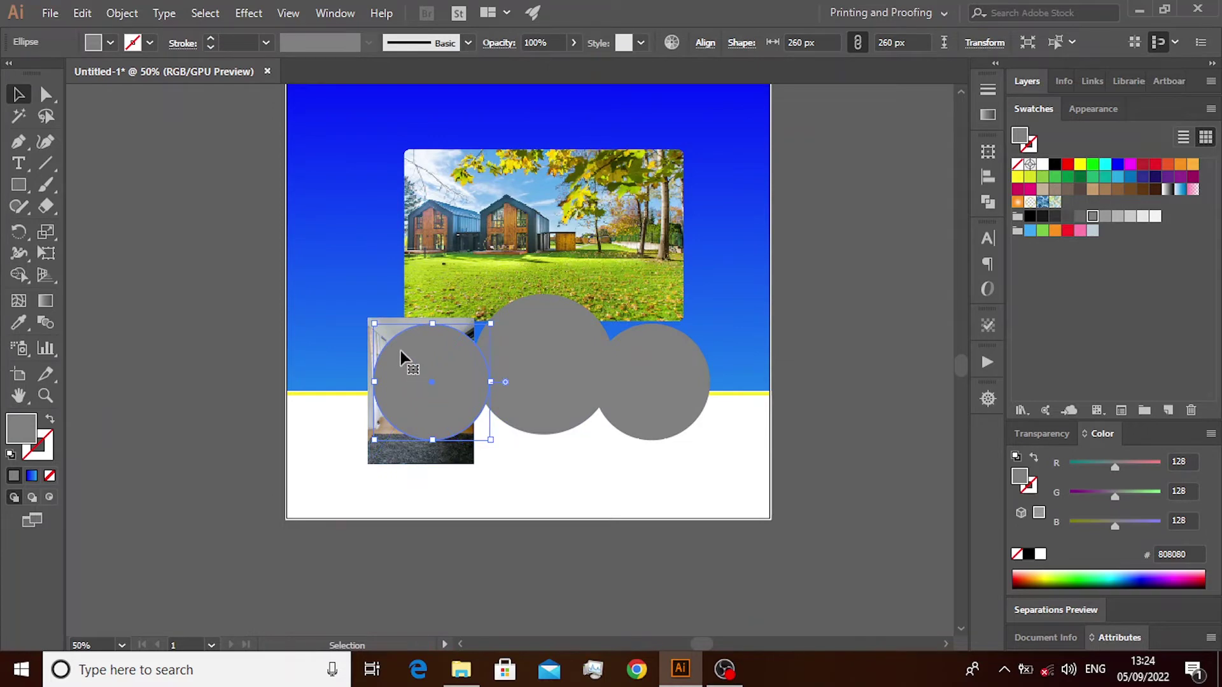
left_click(414, 456)
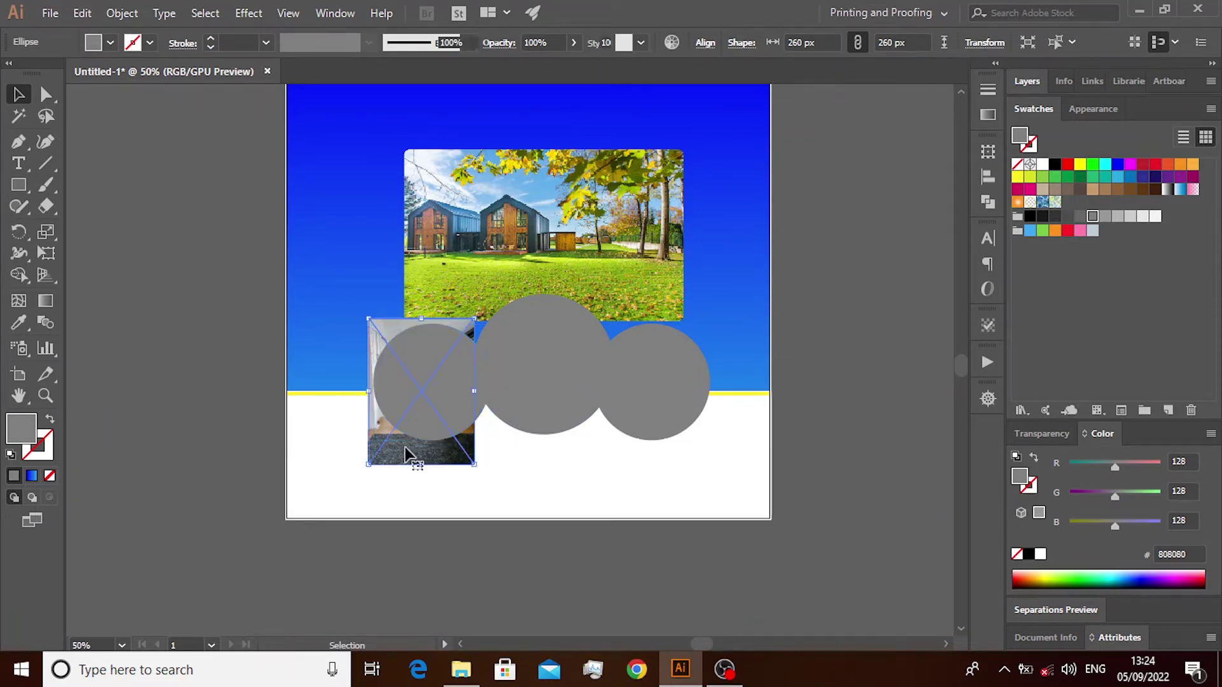
left_click(116, 18)
left_click(236, 221)
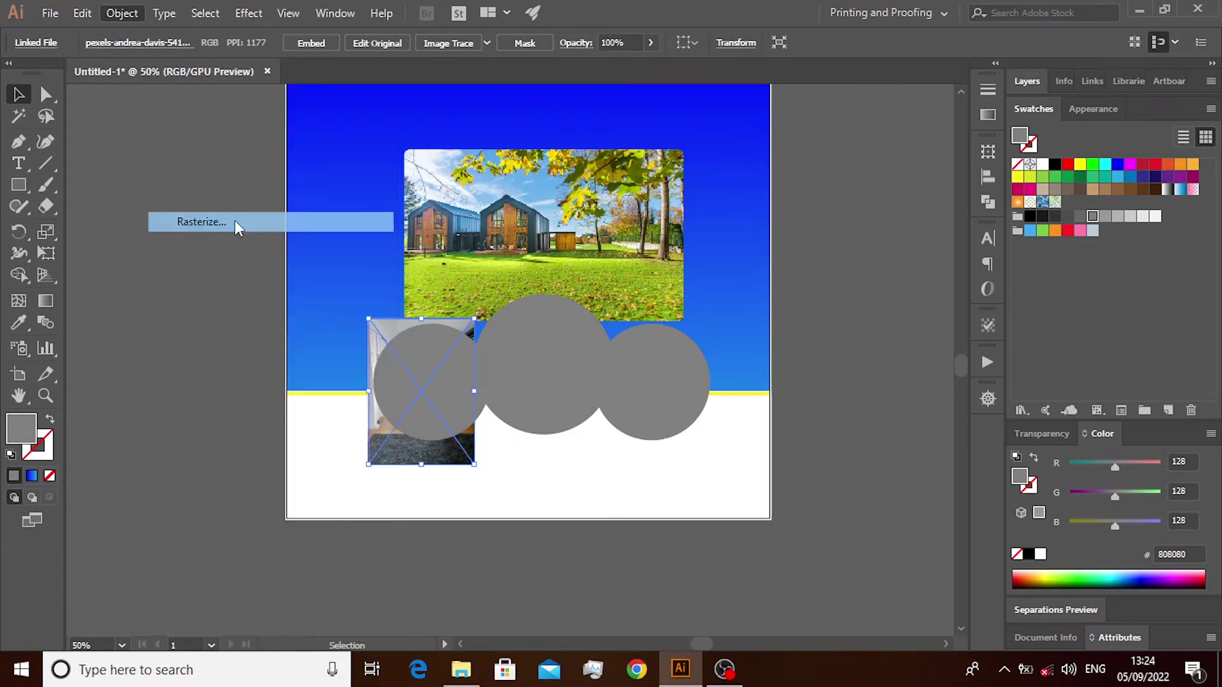
left_click(647, 474)
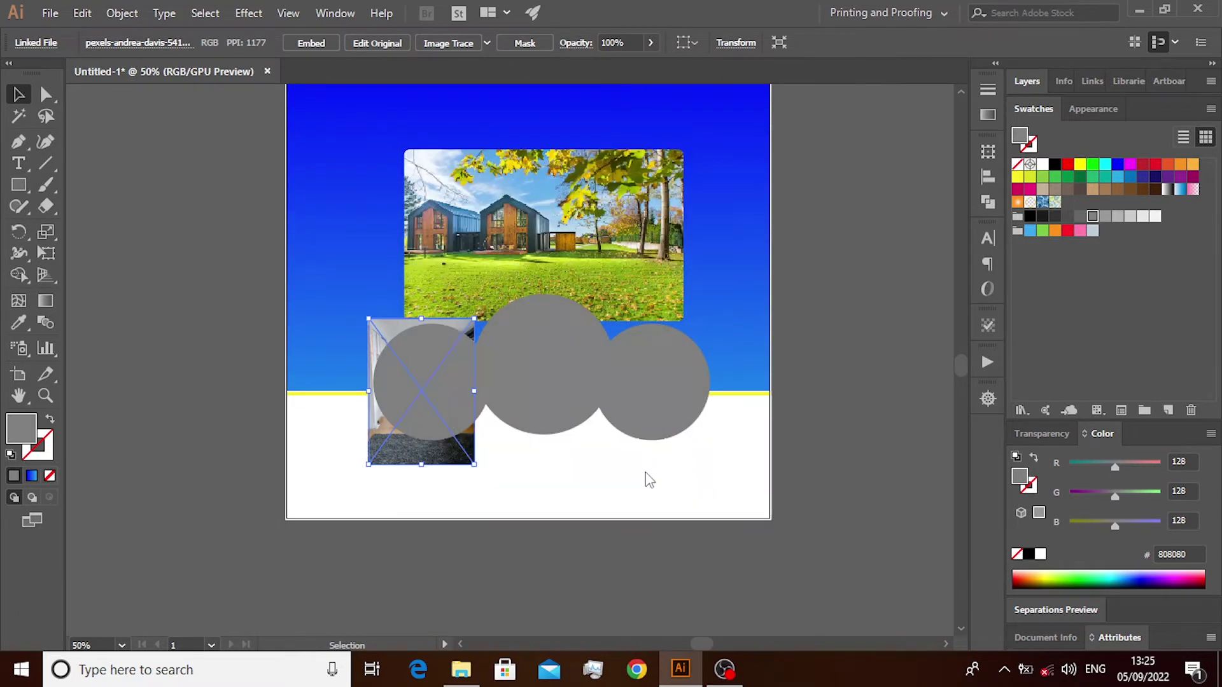
left_click(428, 398)
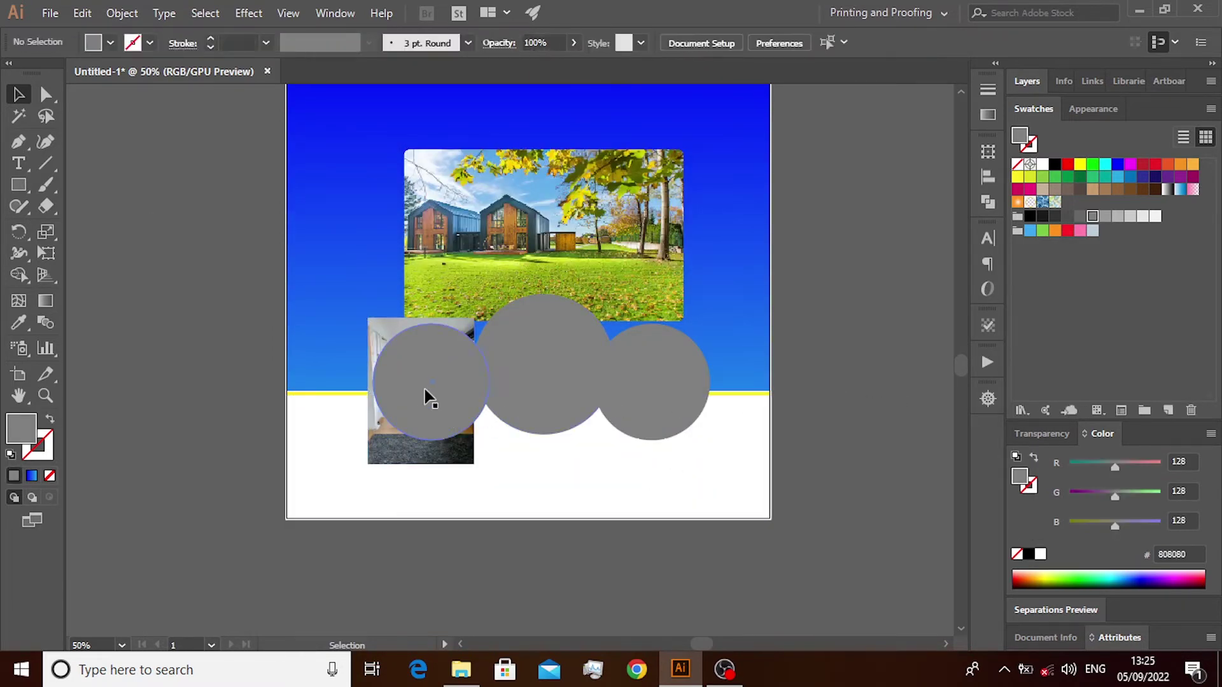
left_click(410, 451, "shift")
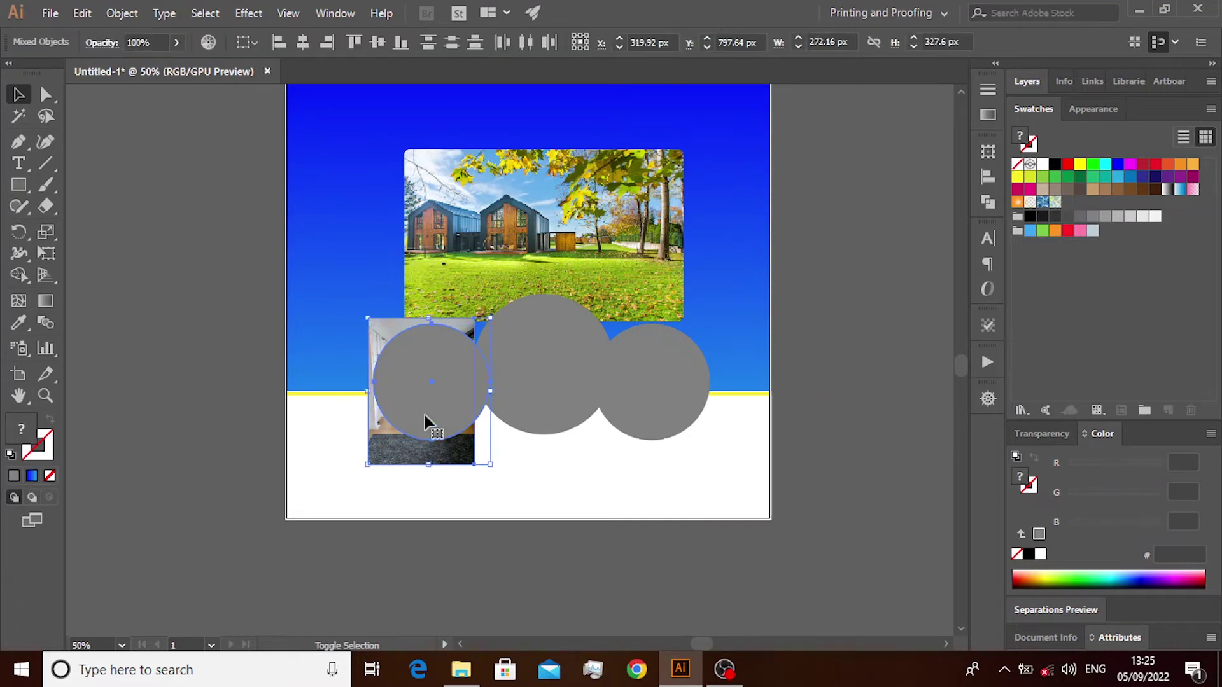
right_click(425, 412)
left_click(551, 262)
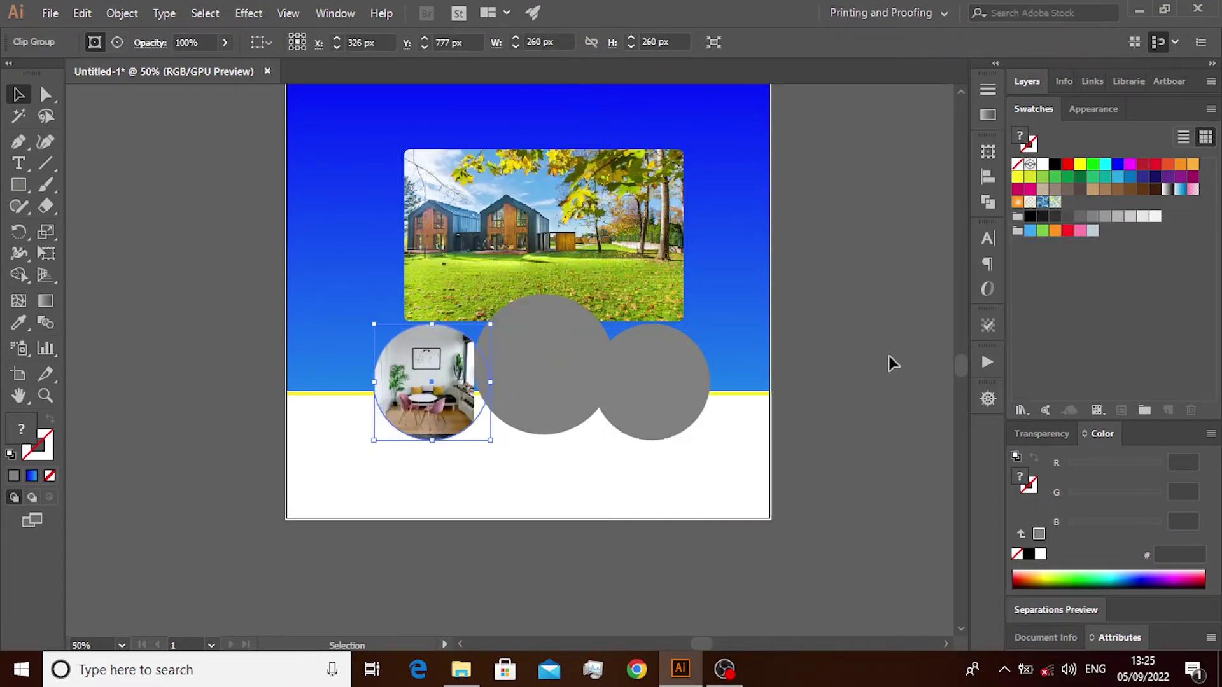
left_click(608, 508)
Drag a second interior photo from File Explorer onto the canvas beside the flyer
left_click(461, 665)
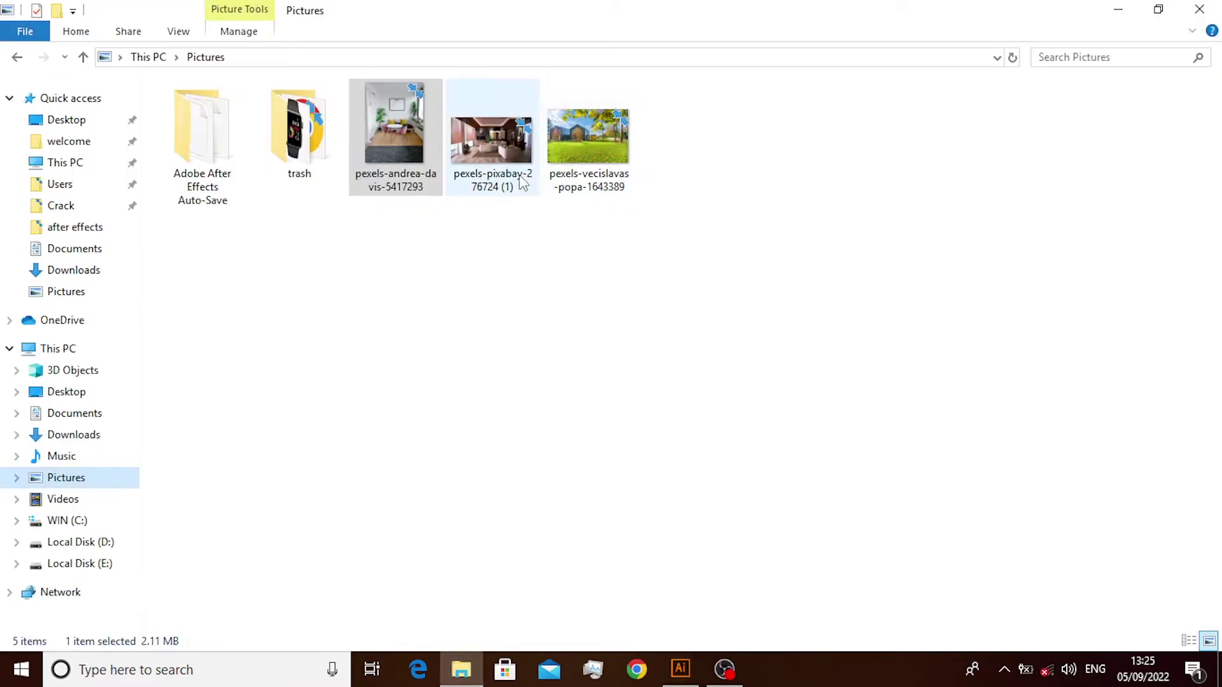
mouse_move(491, 136)
left_mouse_down()
mouse_move(603, 357)
mouse_move(643, 332)
left_mouse_up()
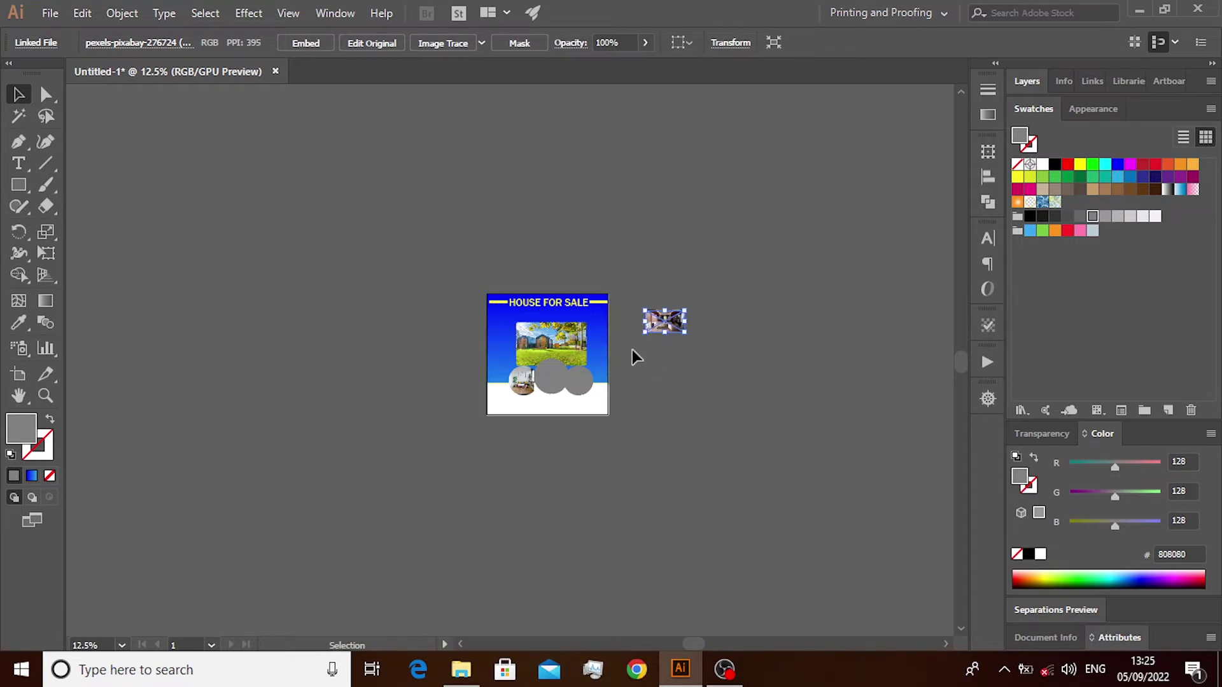
scroll(604, 387, "up", 1)
scroll(605, 386, "up", 1)
scroll(605, 386, "up", 1)
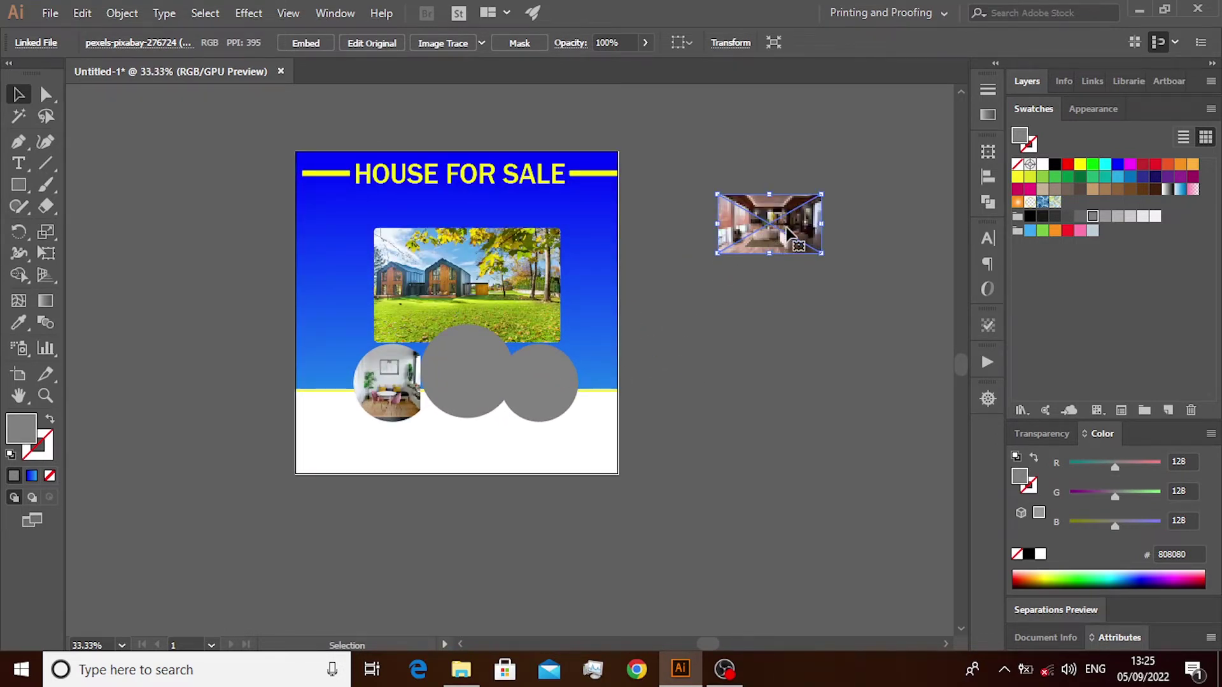
Move the interior photo onto the middle circle and enlarge it to cover the circle
left_click_drag(778, 229, 493, 376)
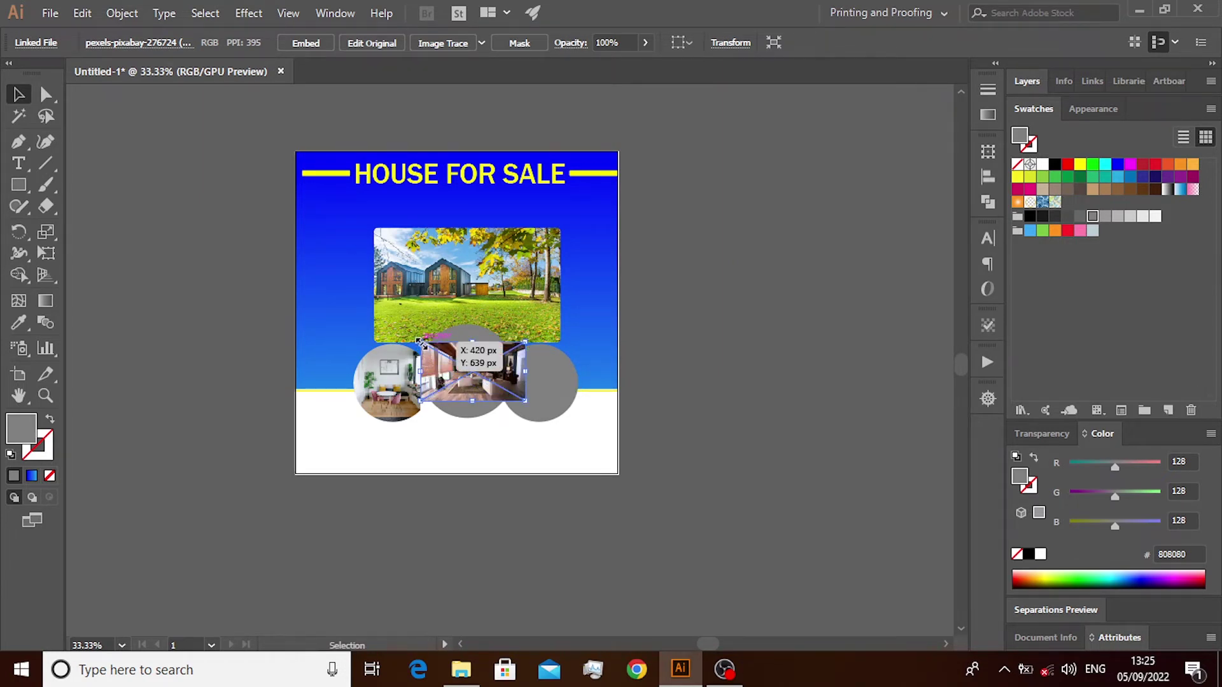
left_click_drag(421, 344, 397, 329)
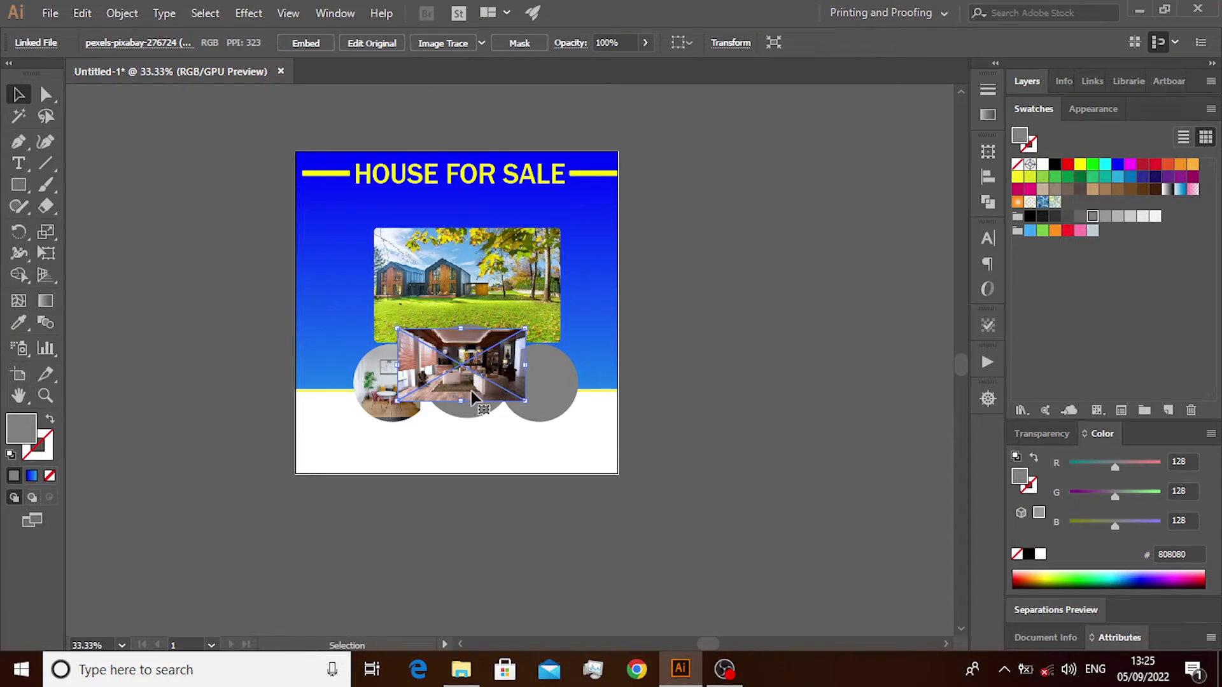
left_click_drag(472, 396, 472, 403)
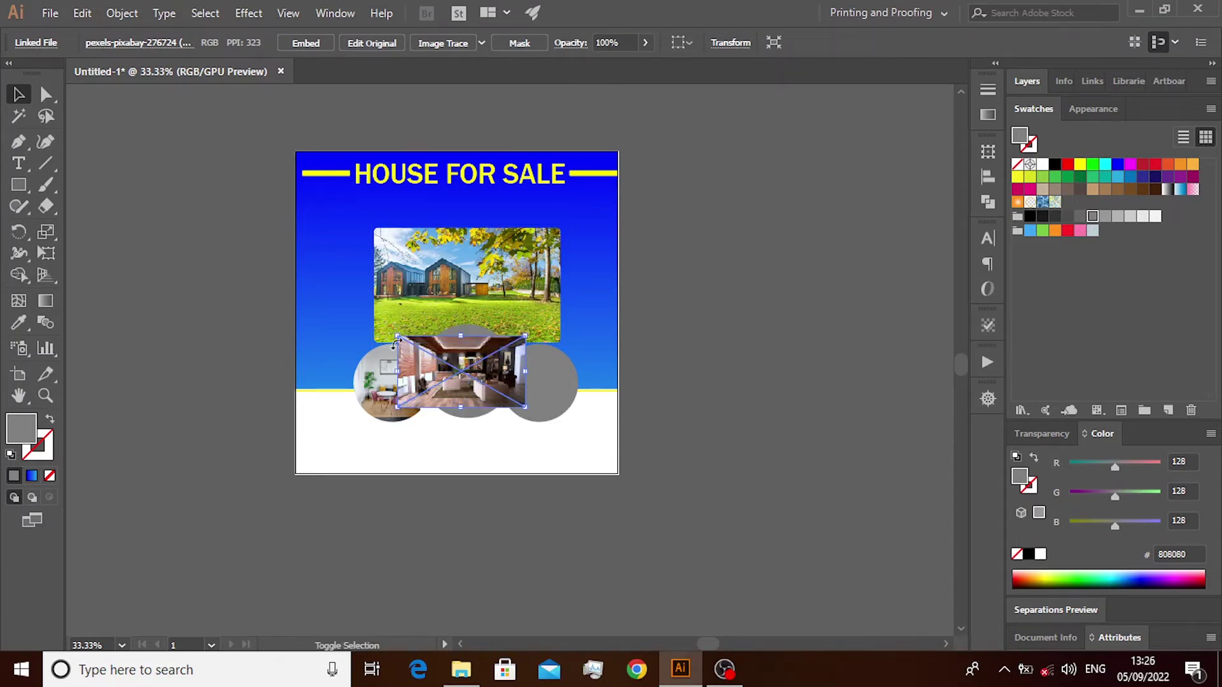
left_click_drag(395, 335, 380, 327)
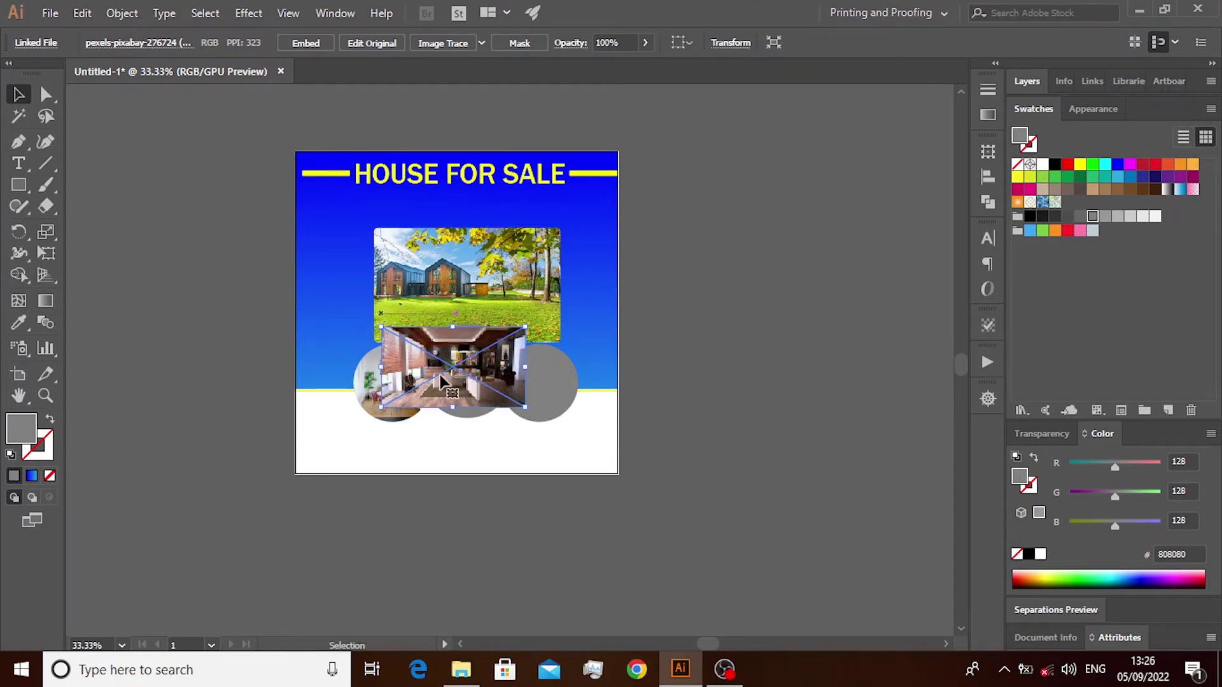
left_click_drag(472, 398, 482, 398)
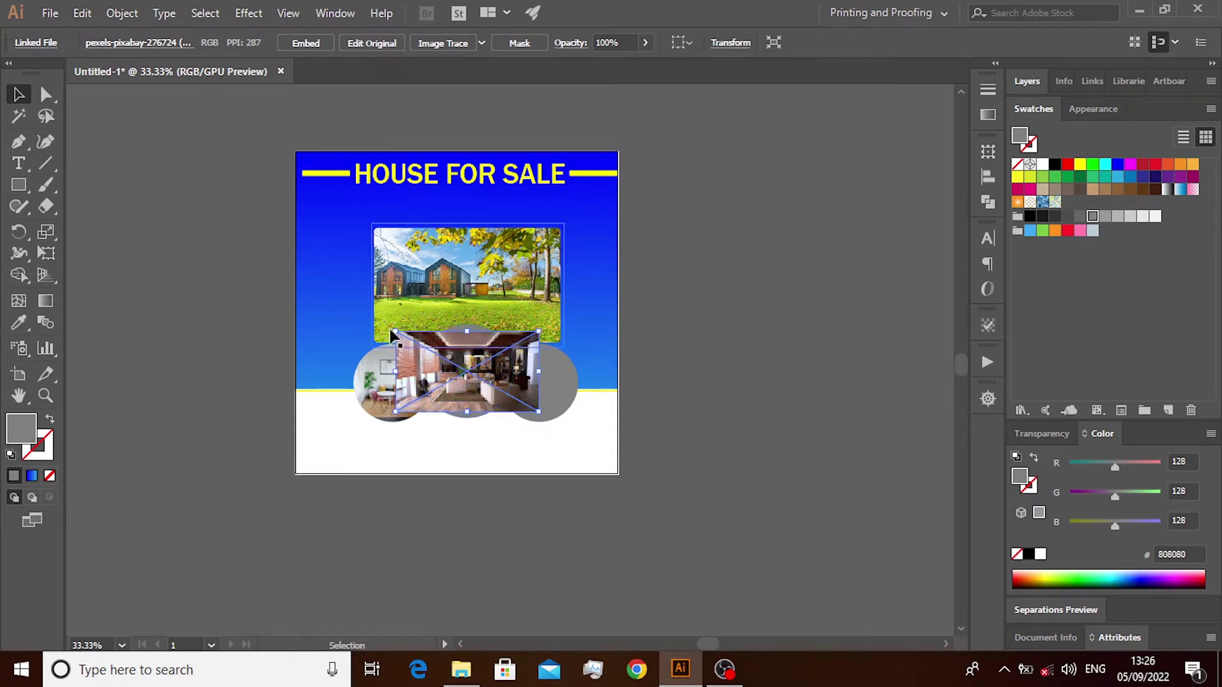
left_click_drag(392, 334, 371, 321)
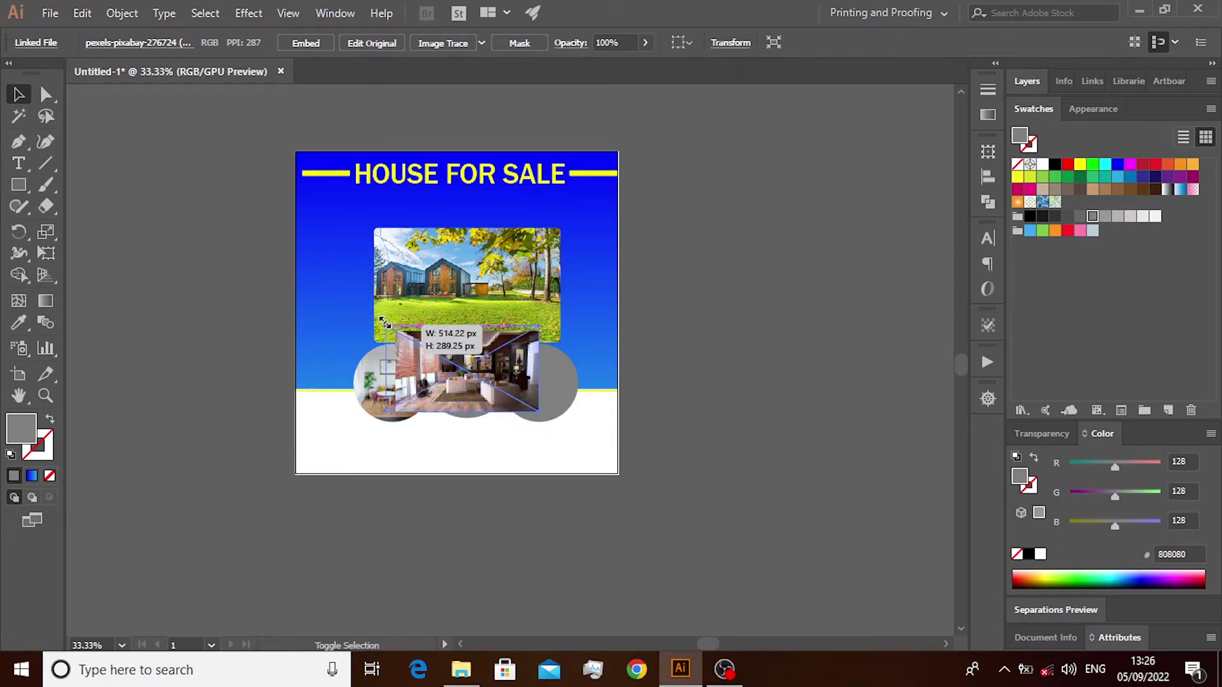
left_click_drag(474, 395, 485, 402)
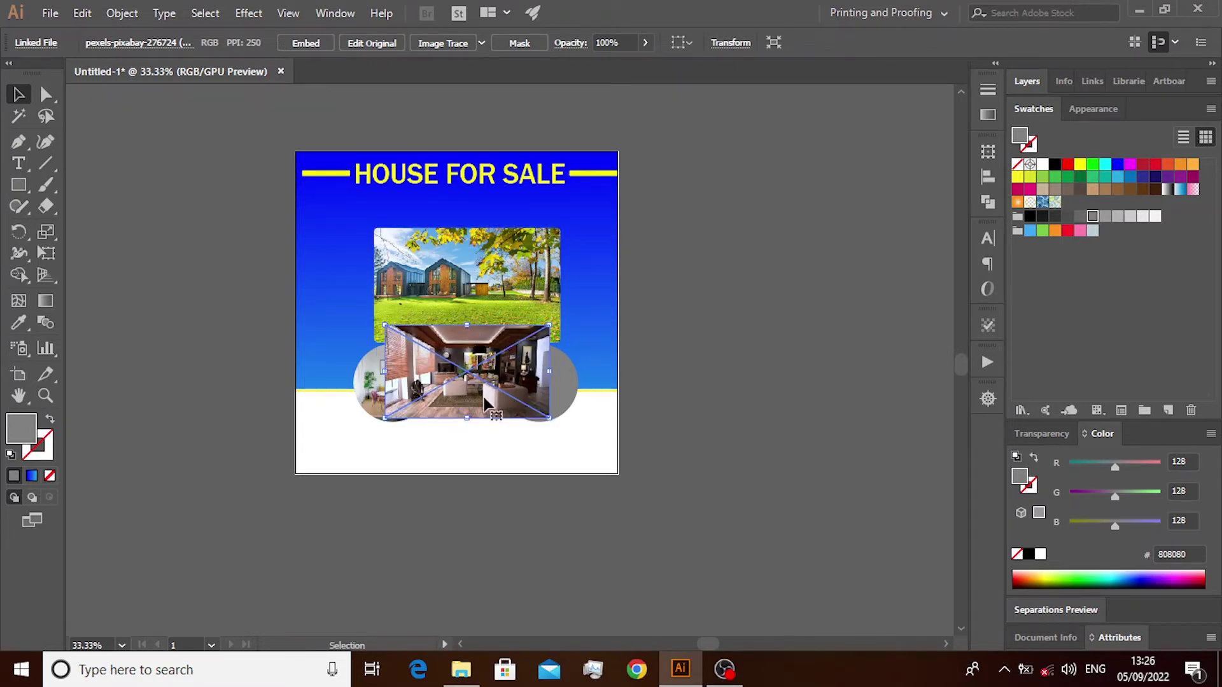
Rasterize the interior photo into an embedded 300 PPI image
right_click(483, 401)
left_click(122, 13)
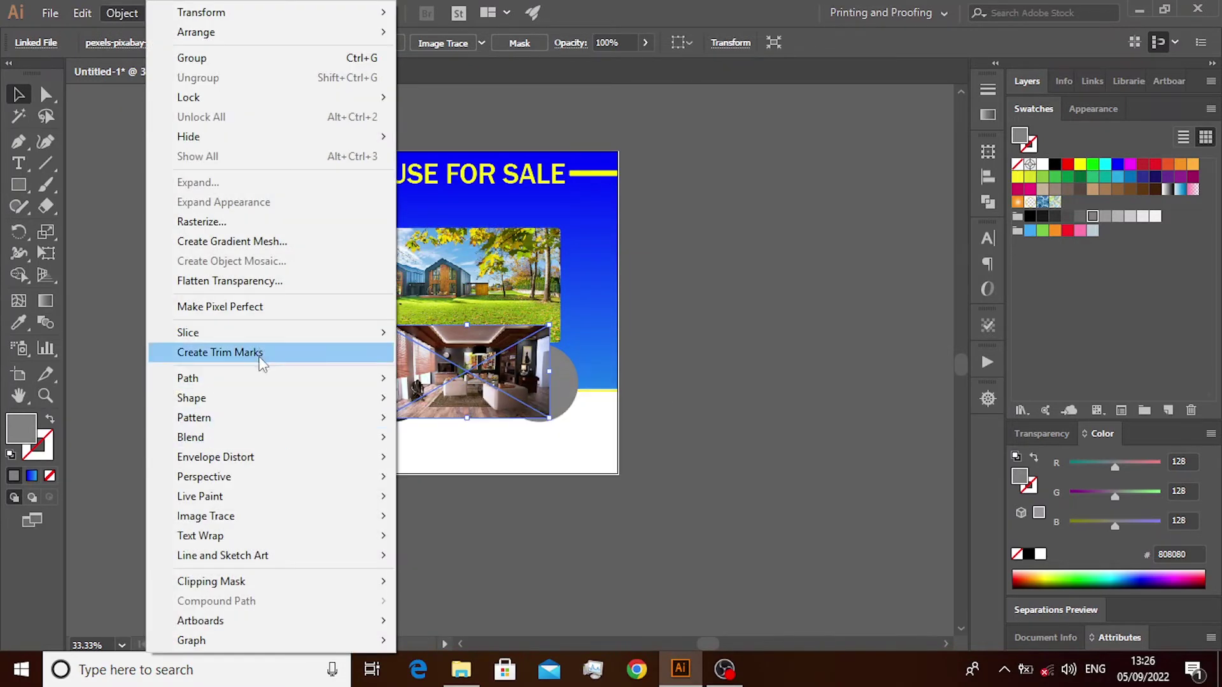
left_click(261, 221)
left_click(680, 481)
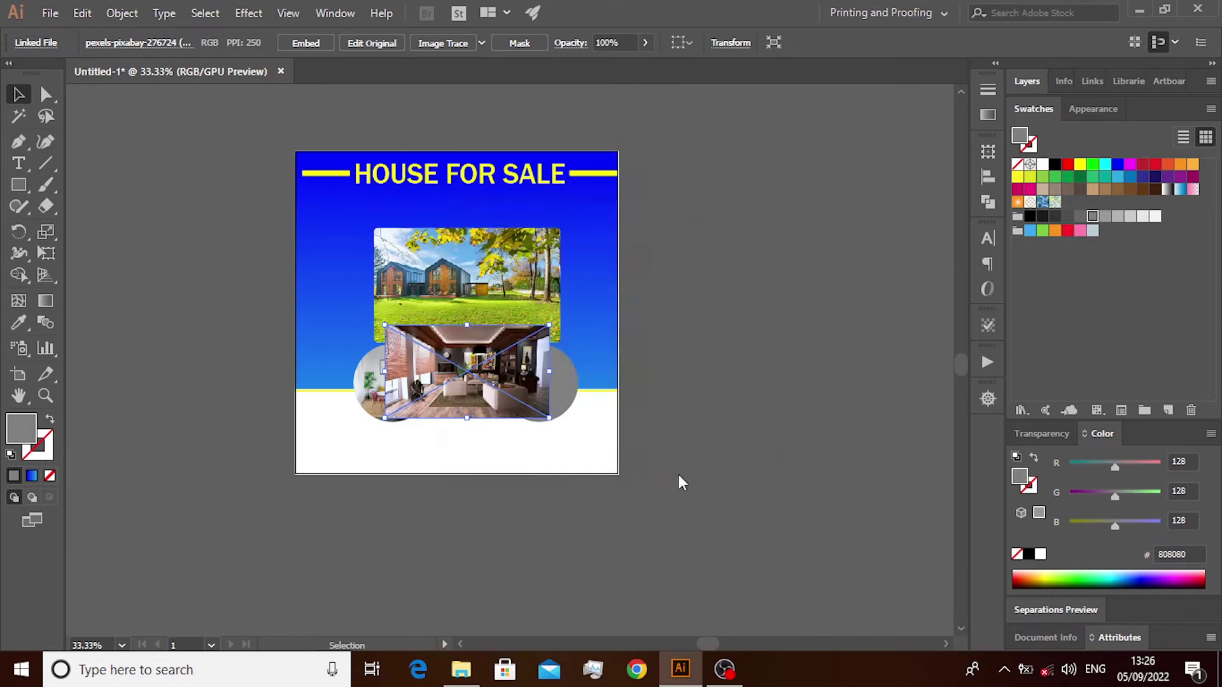
left_click(674, 388)
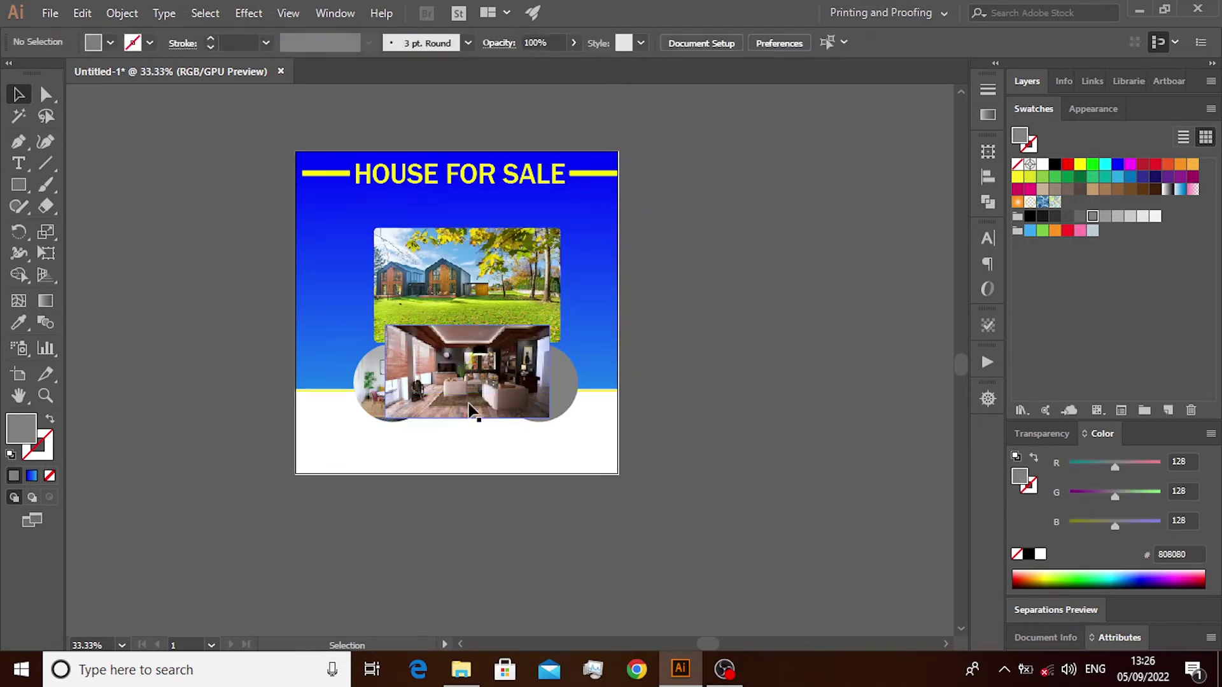
left_click(467, 421)
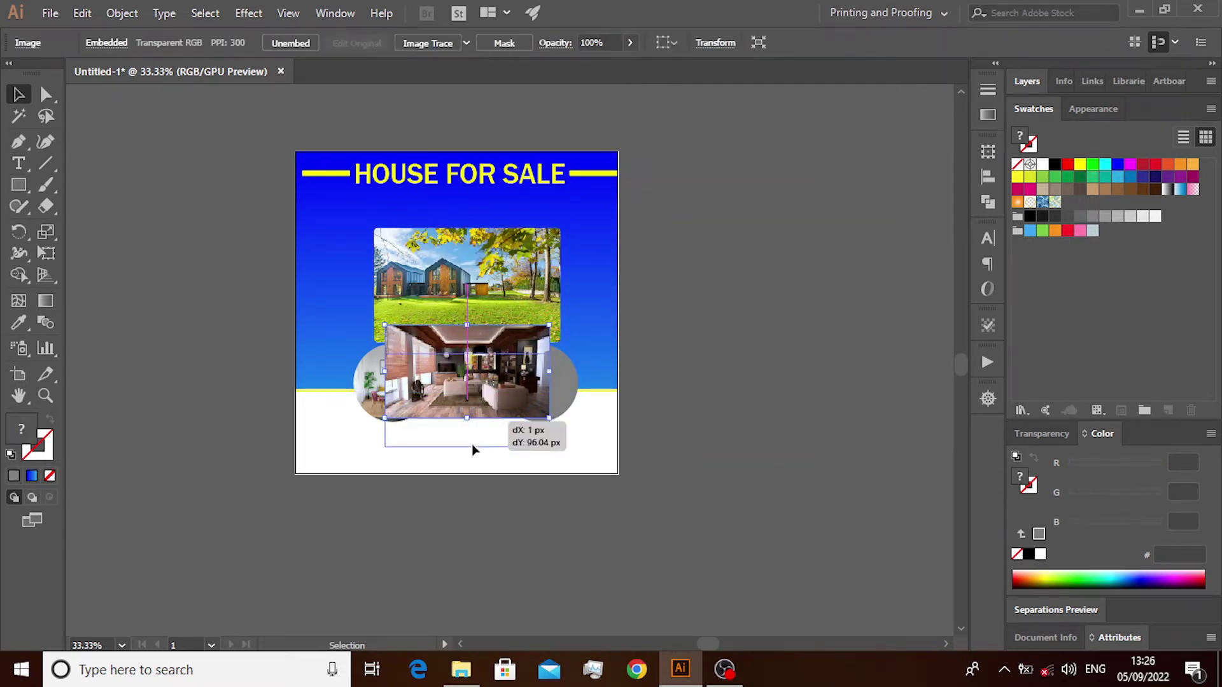
Bring the middle circle in front of the living-room photo and make a clipping mask from both
left_click_drag(474, 399, 474, 449)
right_click(466, 348)
mouse_move(567, 560)
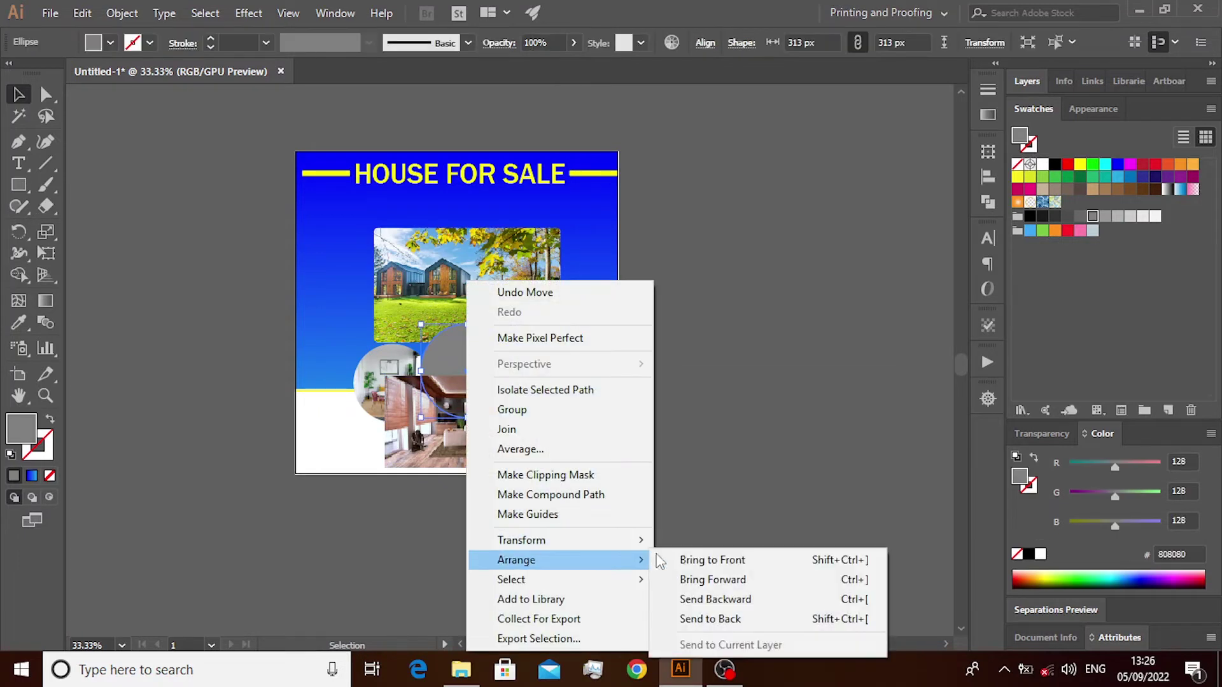
left_click(699, 487)
mouse_move(486, 445)
left_mouse_down()
mouse_move(487, 431)
mouse_move(523, 417)
left_mouse_up()
left_click(501, 403)
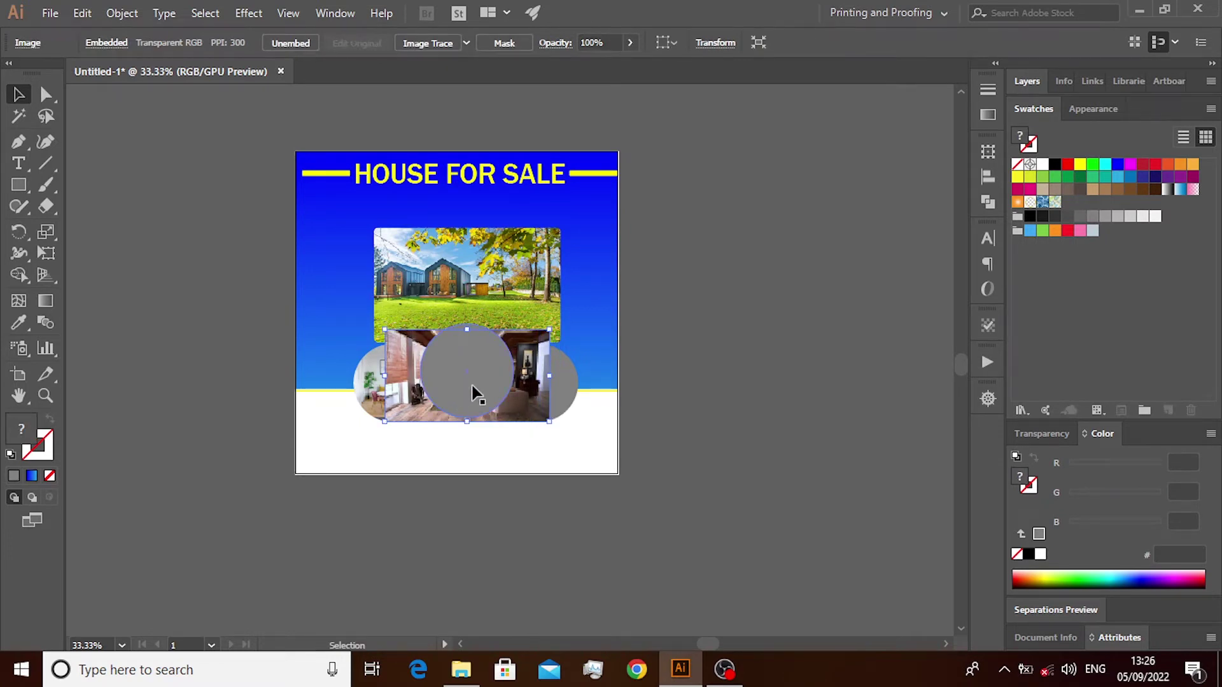
left_click(446, 392)
left_click(406, 392, "shift")
right_click(406, 392)
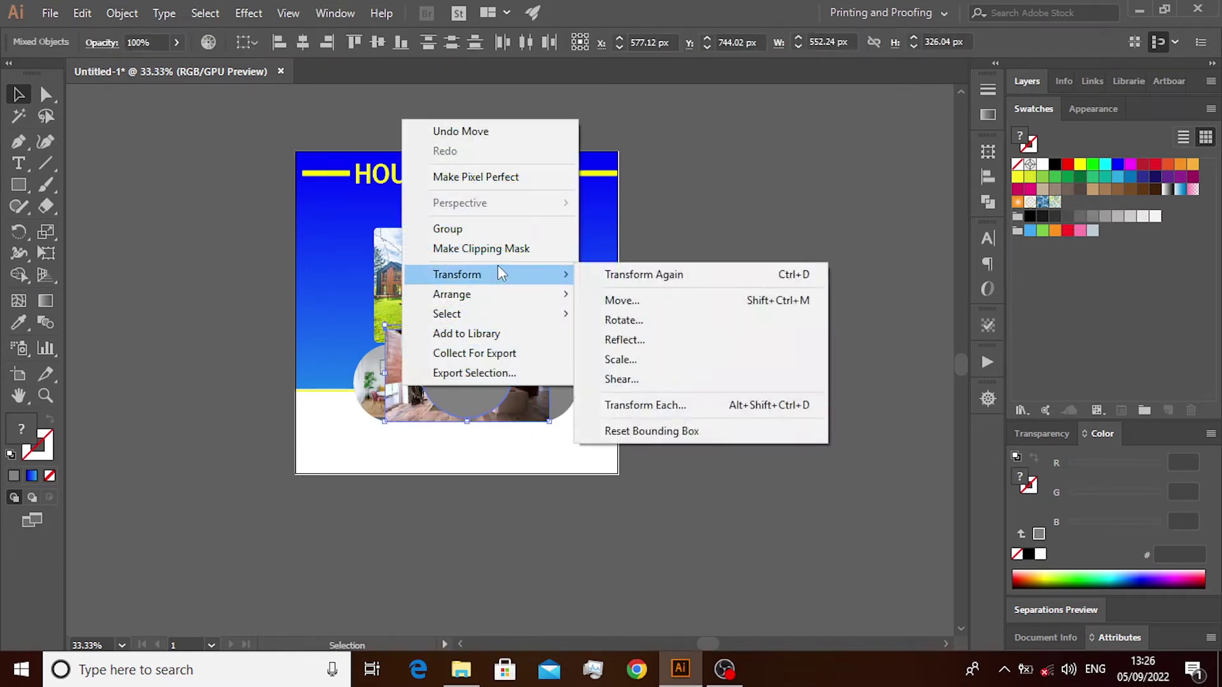
left_click(433, 247)
left_click(720, 388)
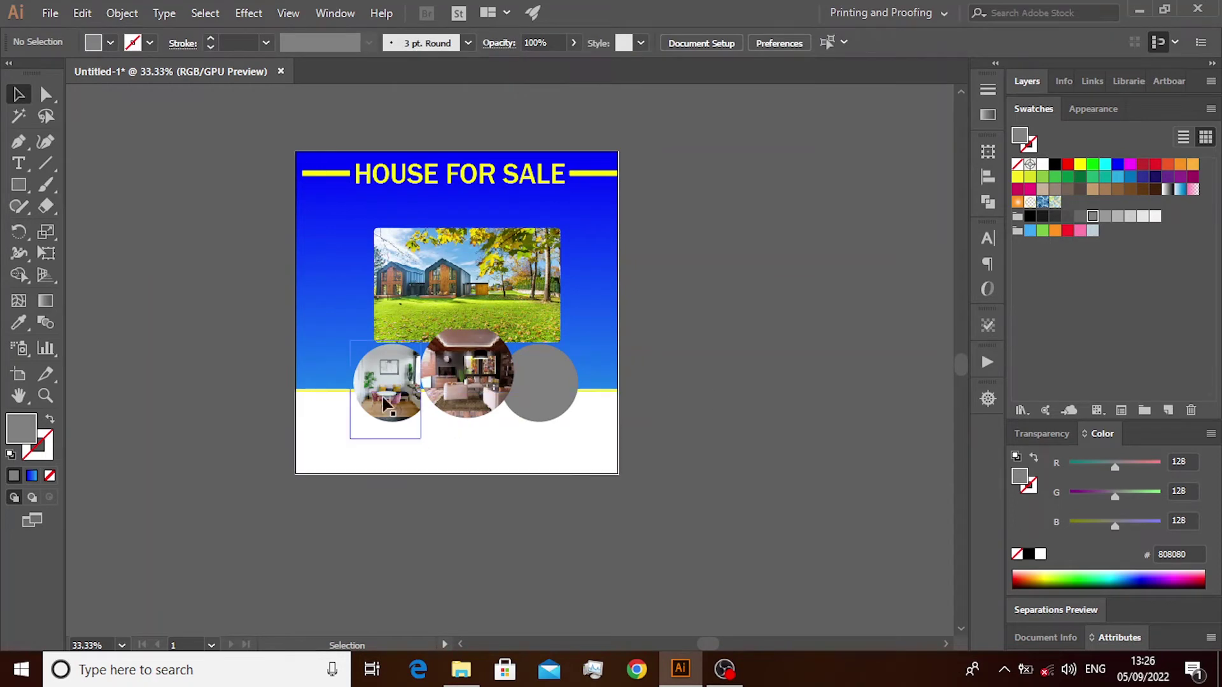
Nudge the house photo two steps right and two steps down with the arrow keys
scroll(718, 374, "up", 1)
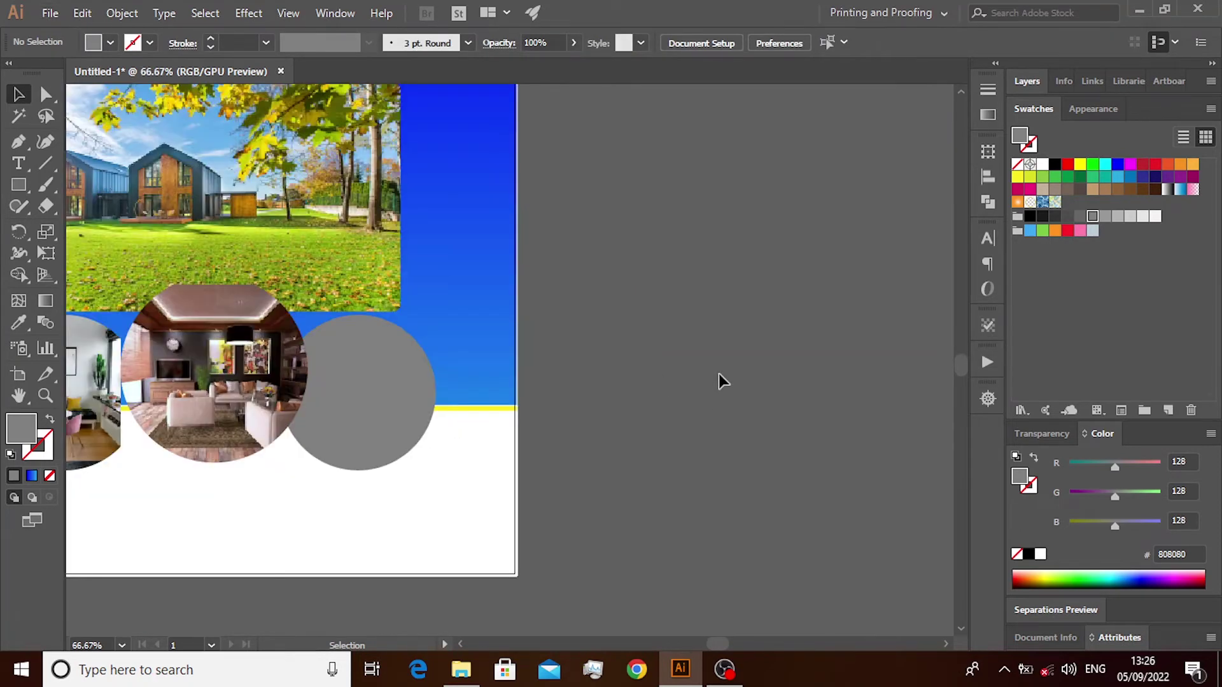
scroll(717, 375, "down", 1)
left_click_drag(715, 641, 701, 641)
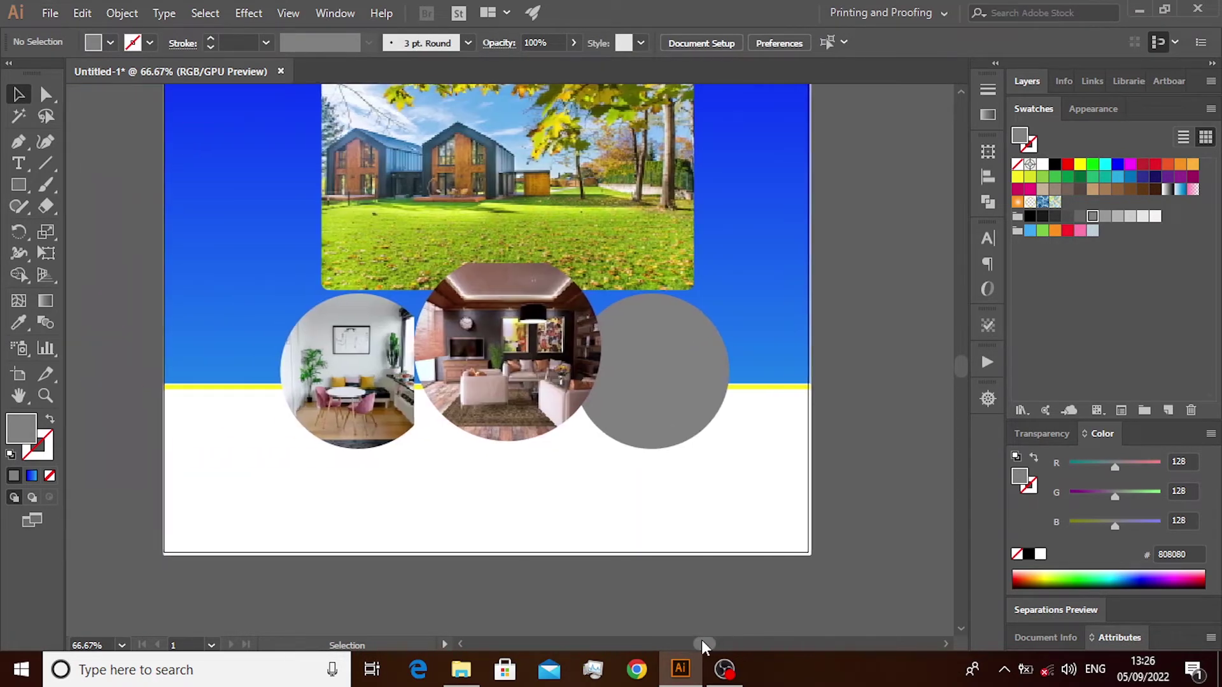
scroll(714, 574, "up", 2)
scroll(721, 554, "up", 2)
scroll(721, 550, "down", 3)
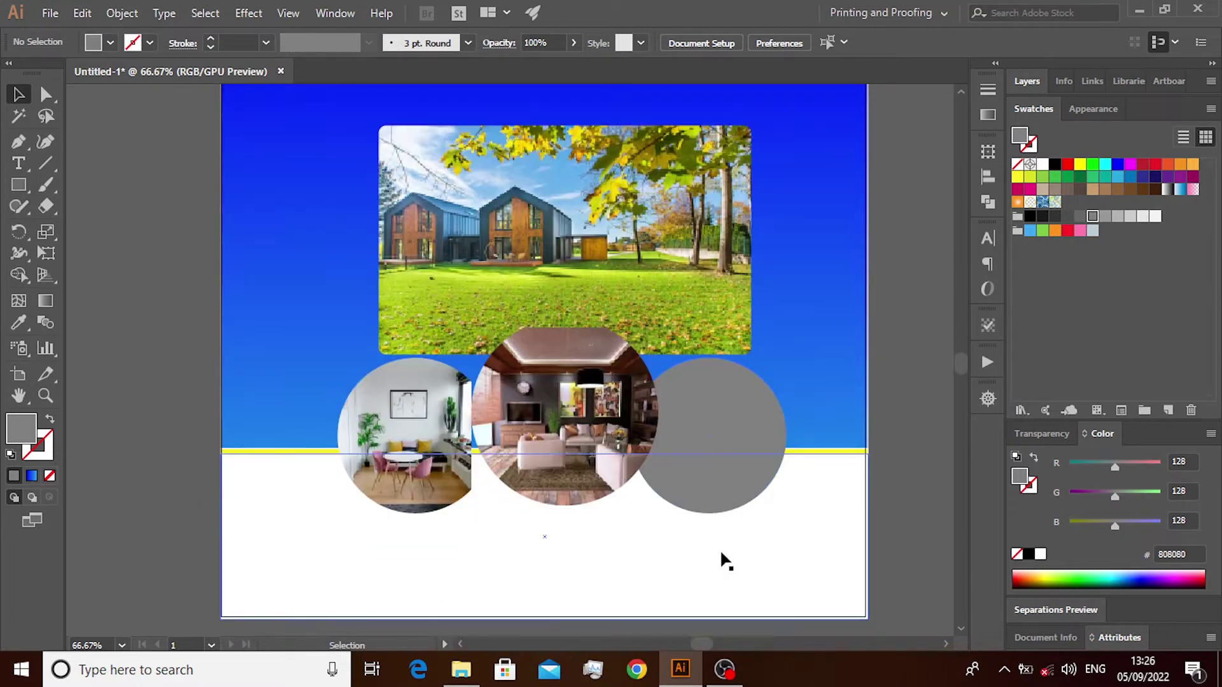
scroll(715, 537, "down", 1)
left_click(708, 418)
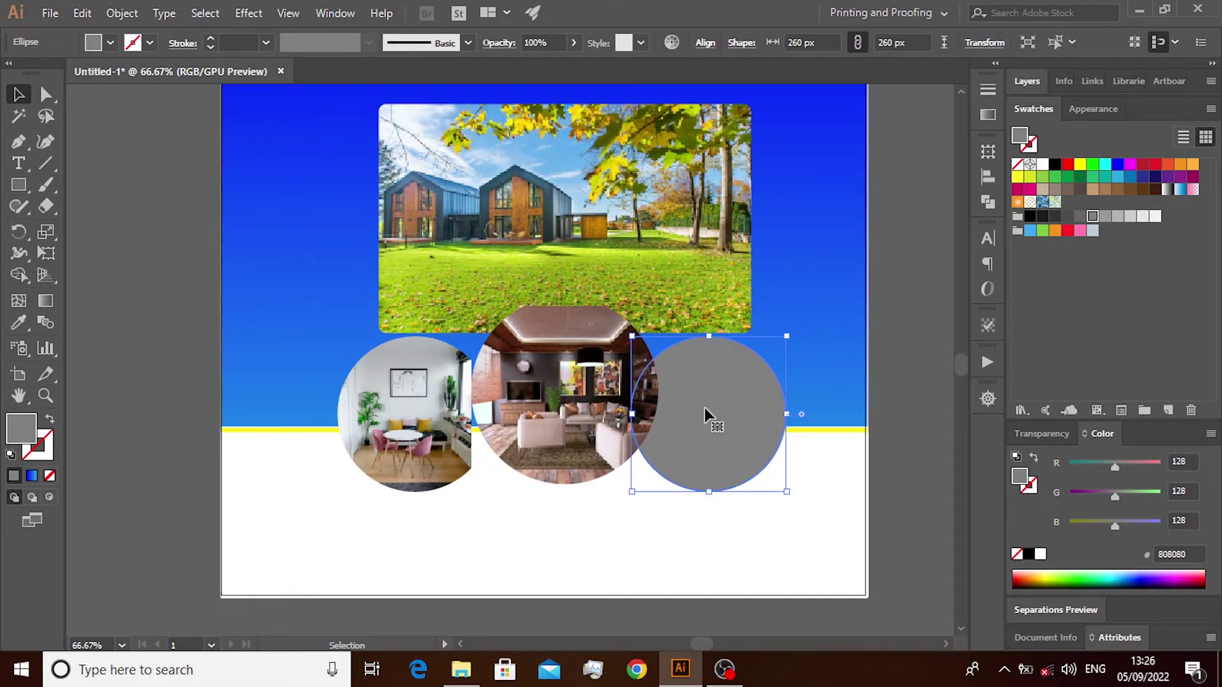
left_click(624, 277)
key("Right")
key("Right")
key("Right")
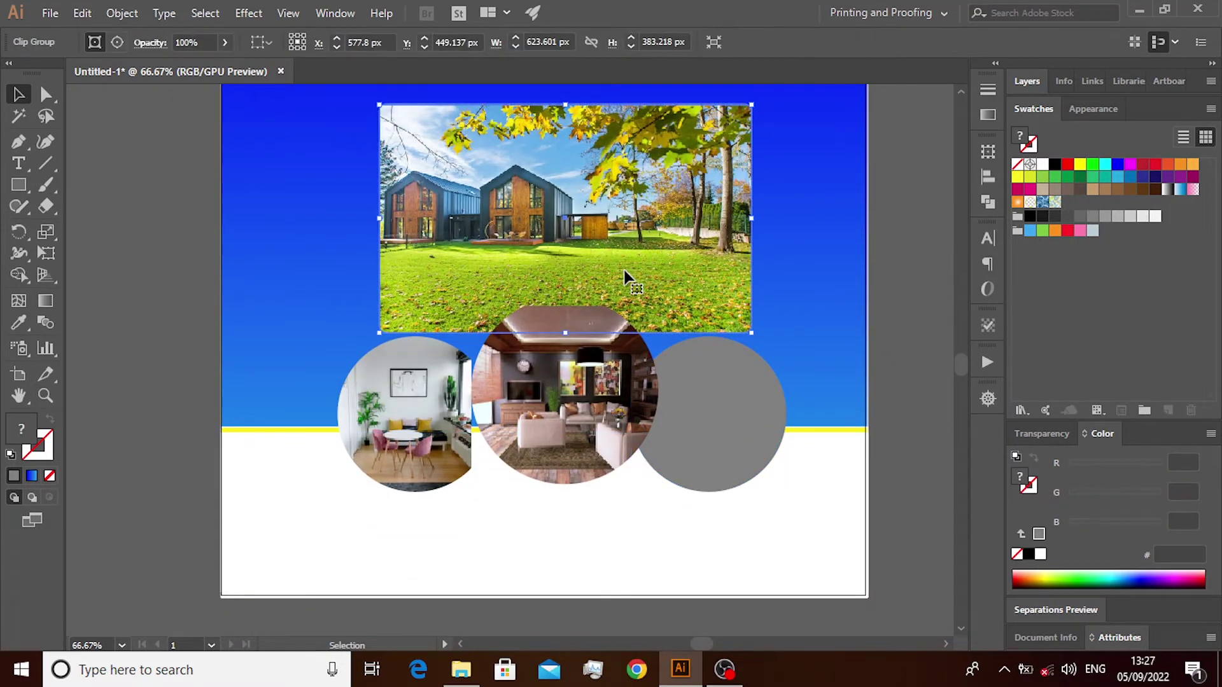
key("Right")
key("Right")
key("Right")
key("Down")
key("Down")
key("Down")
key("Down")
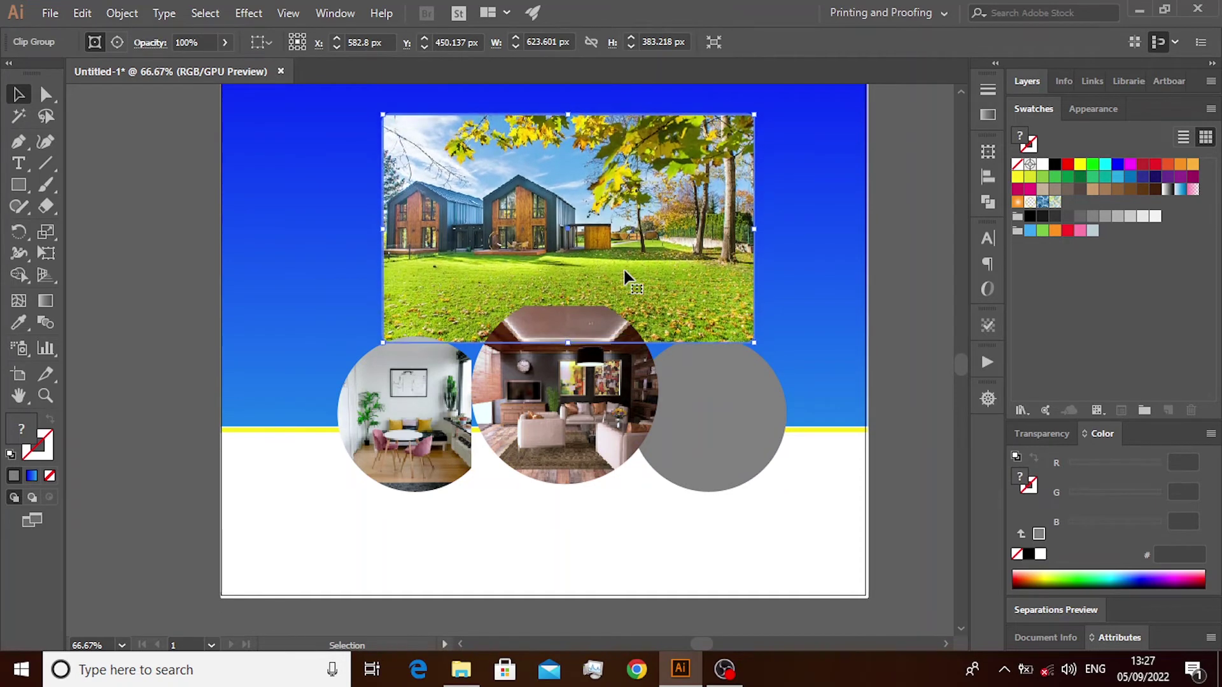
key("Down")
key("Down")
key("Down")
Bring the right grey circle to front, then send it one step backward
right_click(731, 415)
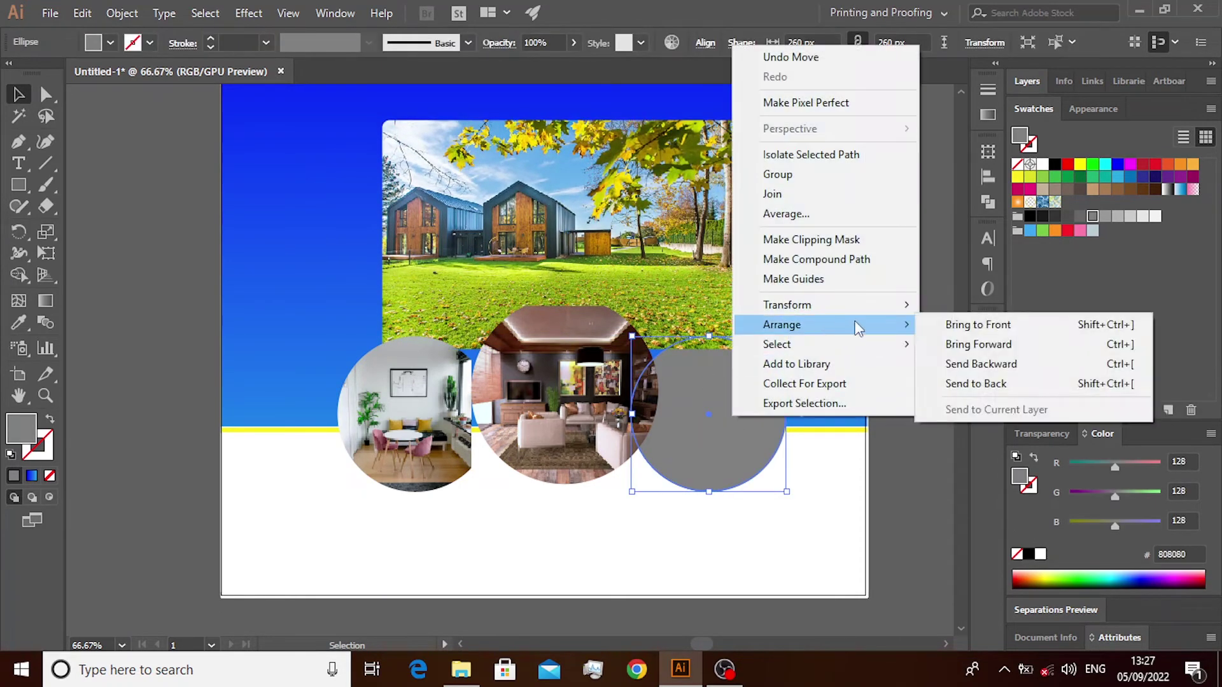
left_click(945, 320)
left_click(925, 406)
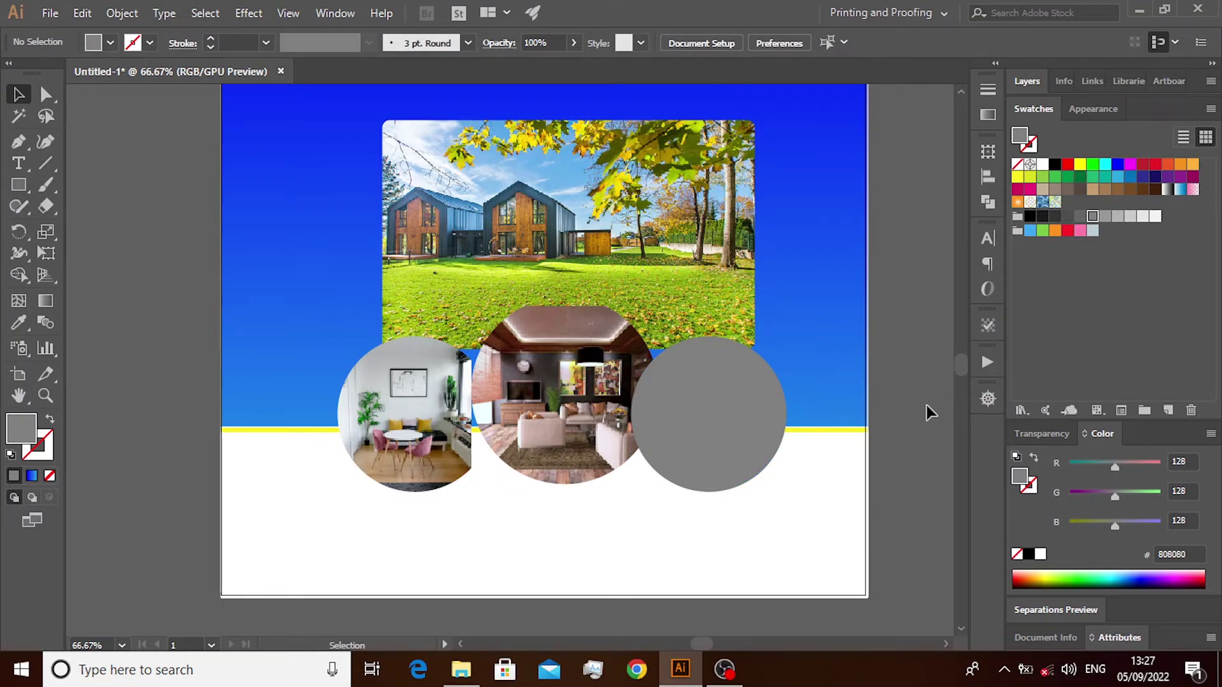
right_click(748, 420)
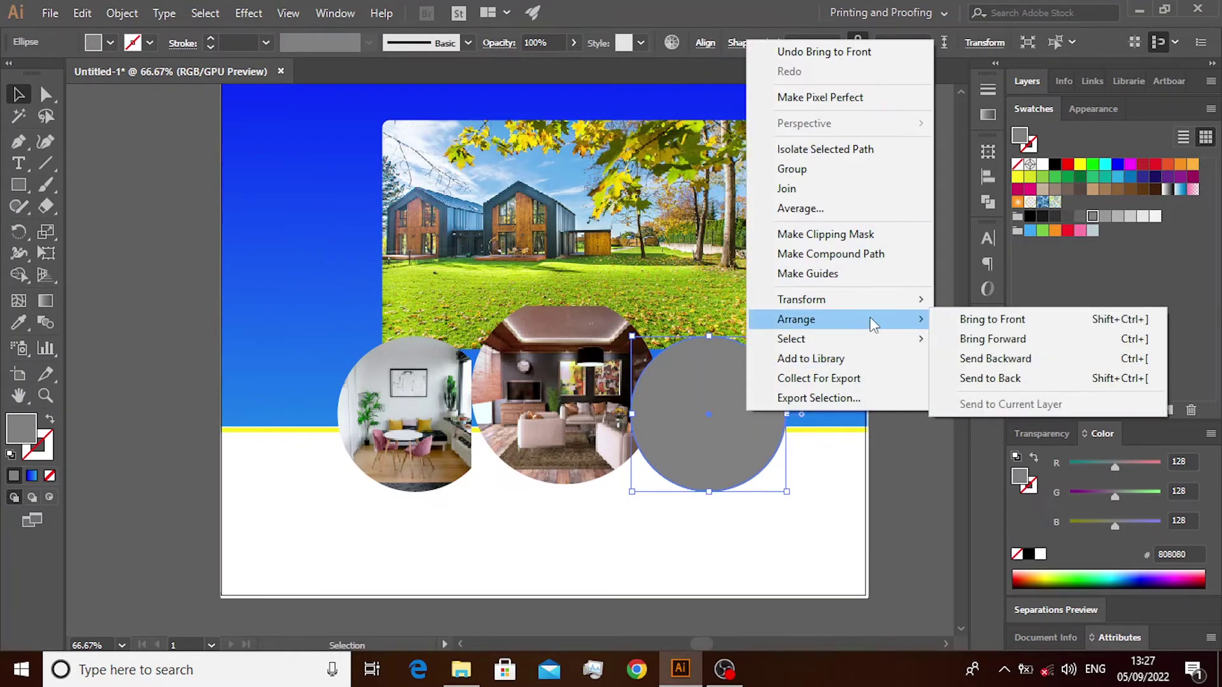
left_click(973, 360)
left_click(890, 401)
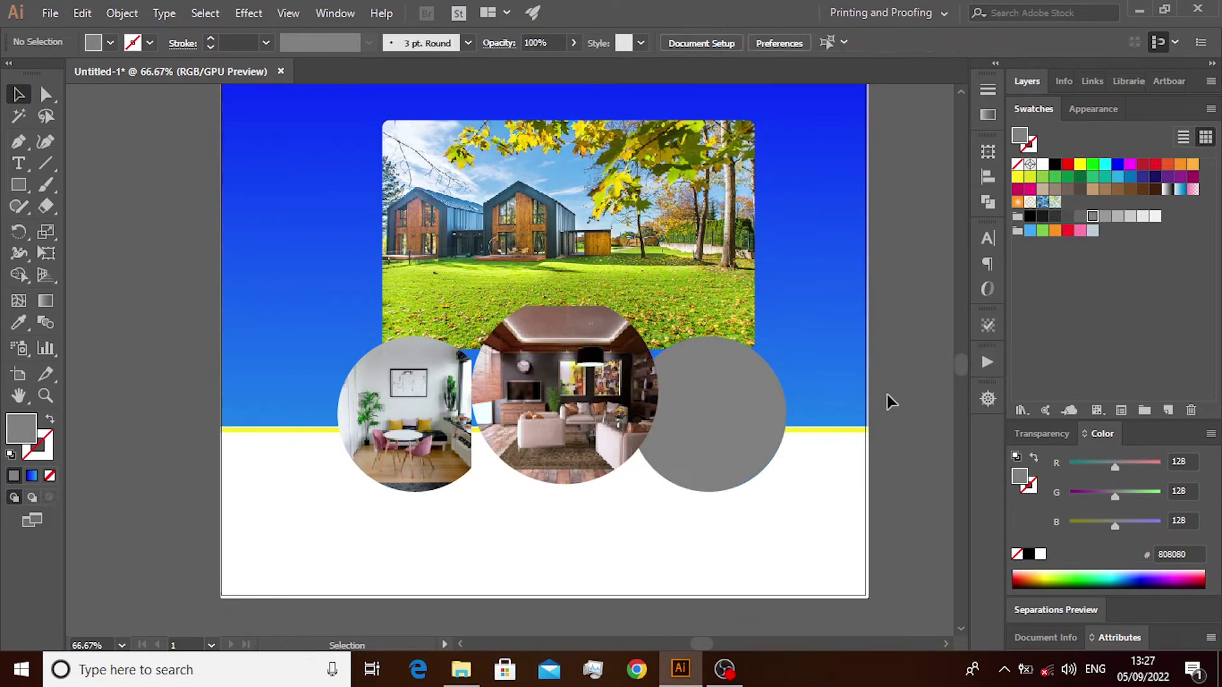
Drag the staircase photo from the Pictures folder onto the right grey circle
scroll(716, 334, "up", 3)
scroll(715, 330, "down", 3)
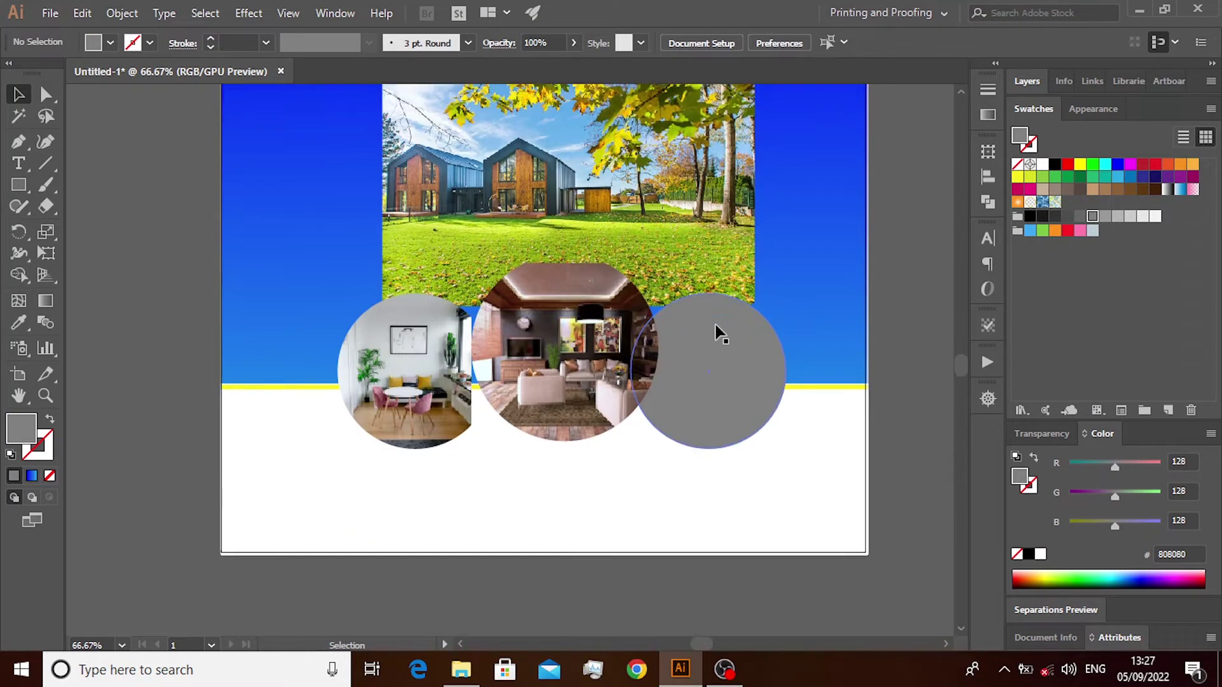
left_click(460, 670)
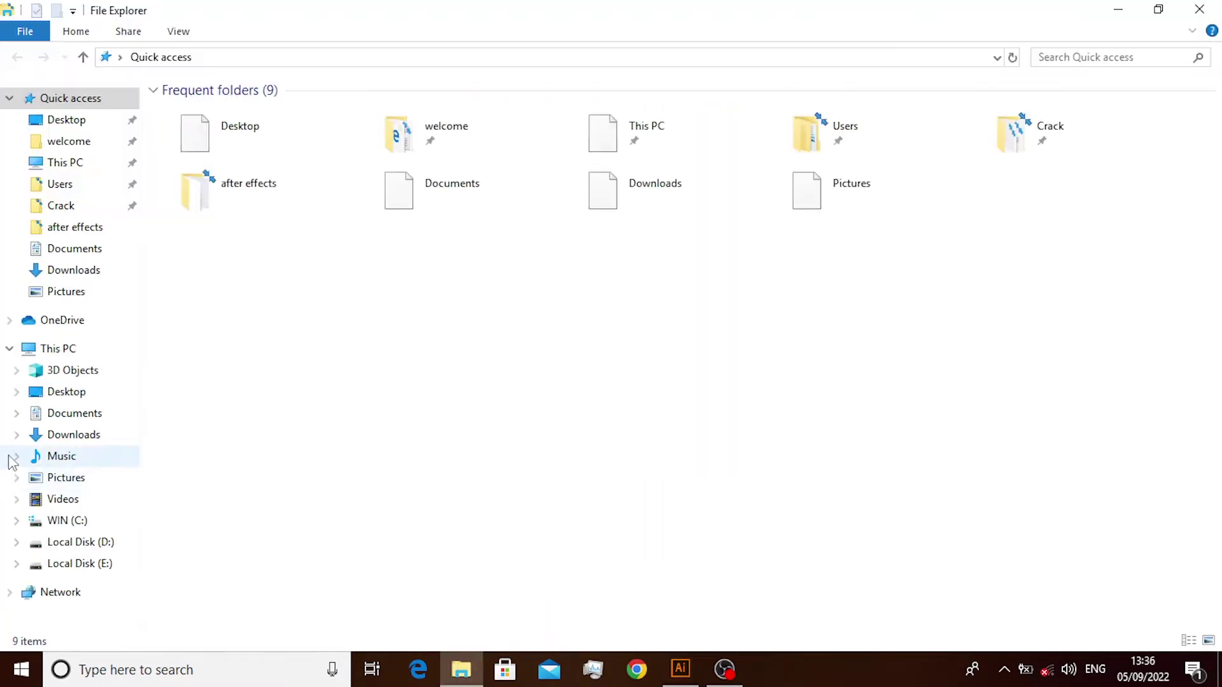
left_click(64, 479)
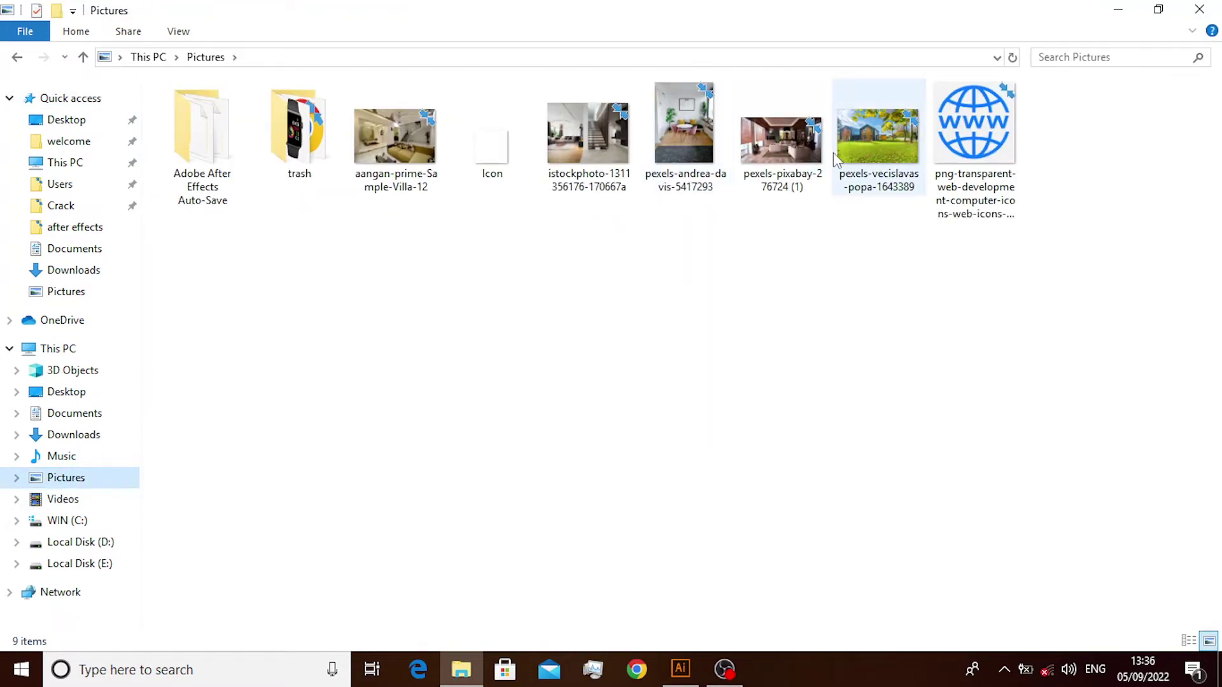
mouse_move(589, 136)
left_mouse_down()
mouse_move(684, 632)
mouse_move(723, 406)
left_mouse_up()
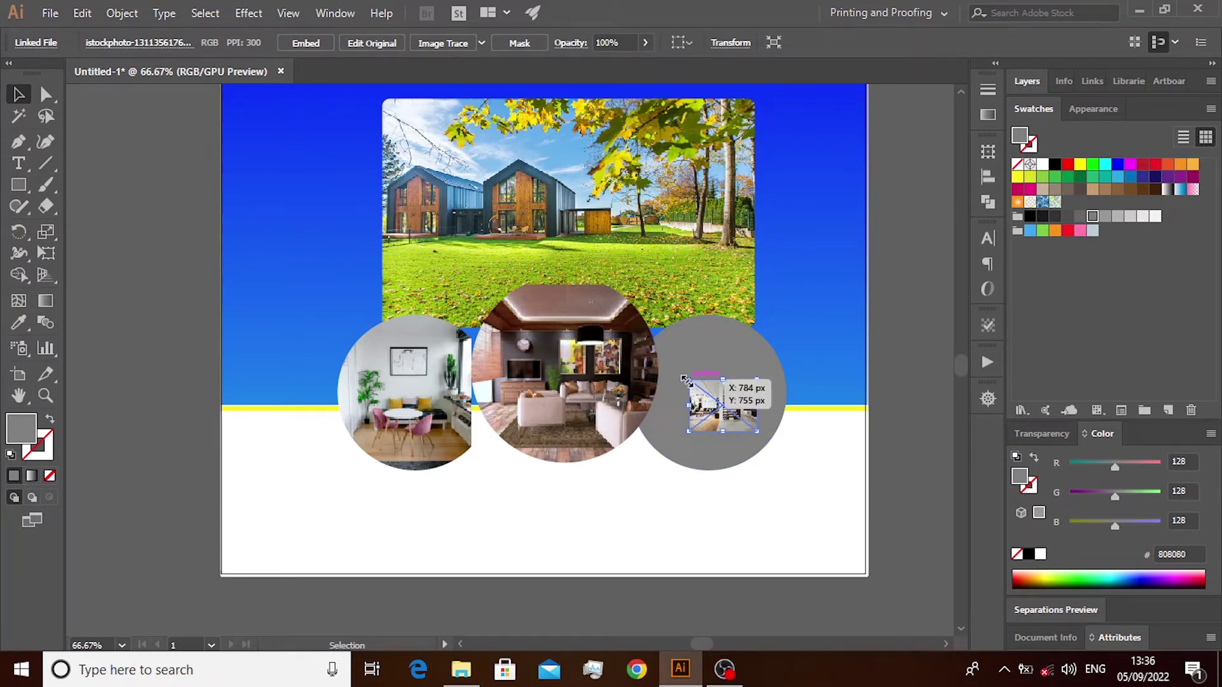
Enlarge the staircase photo over the right circle, undoing an accidental background rectangle move
left_click_drag(685, 380, 624, 332)
left_click_drag(757, 430, 805, 466)
left_click_drag(622, 332, 610, 321)
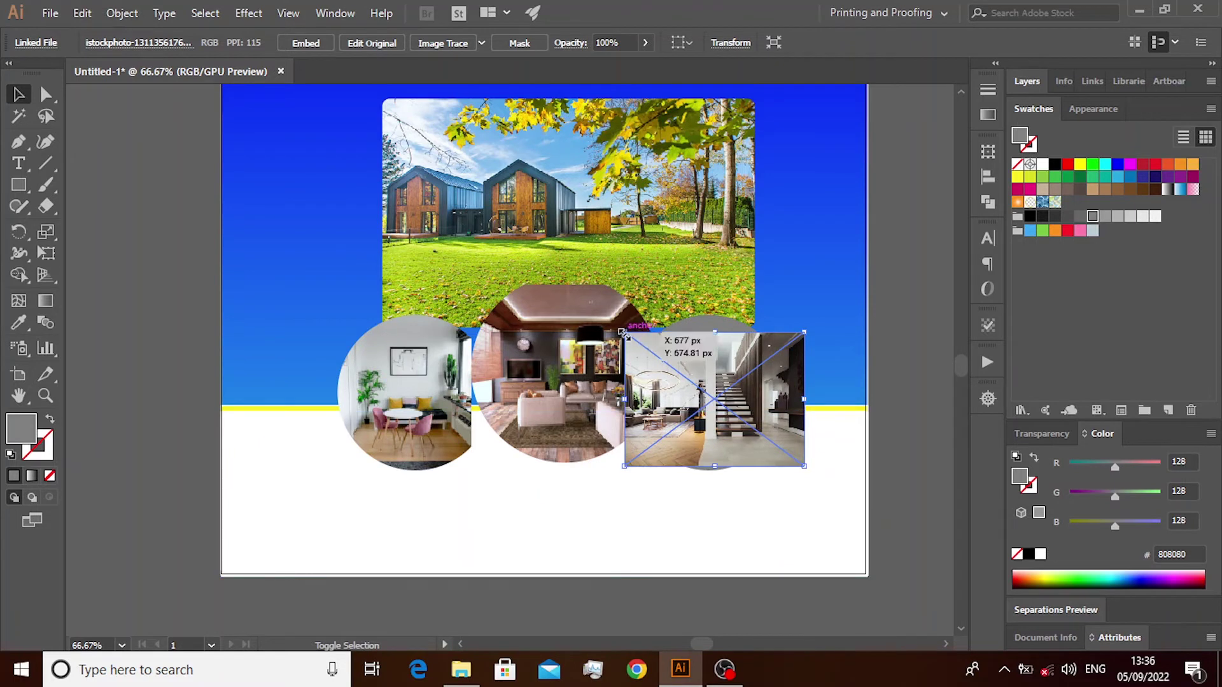
left_click_drag(716, 362, 720, 349)
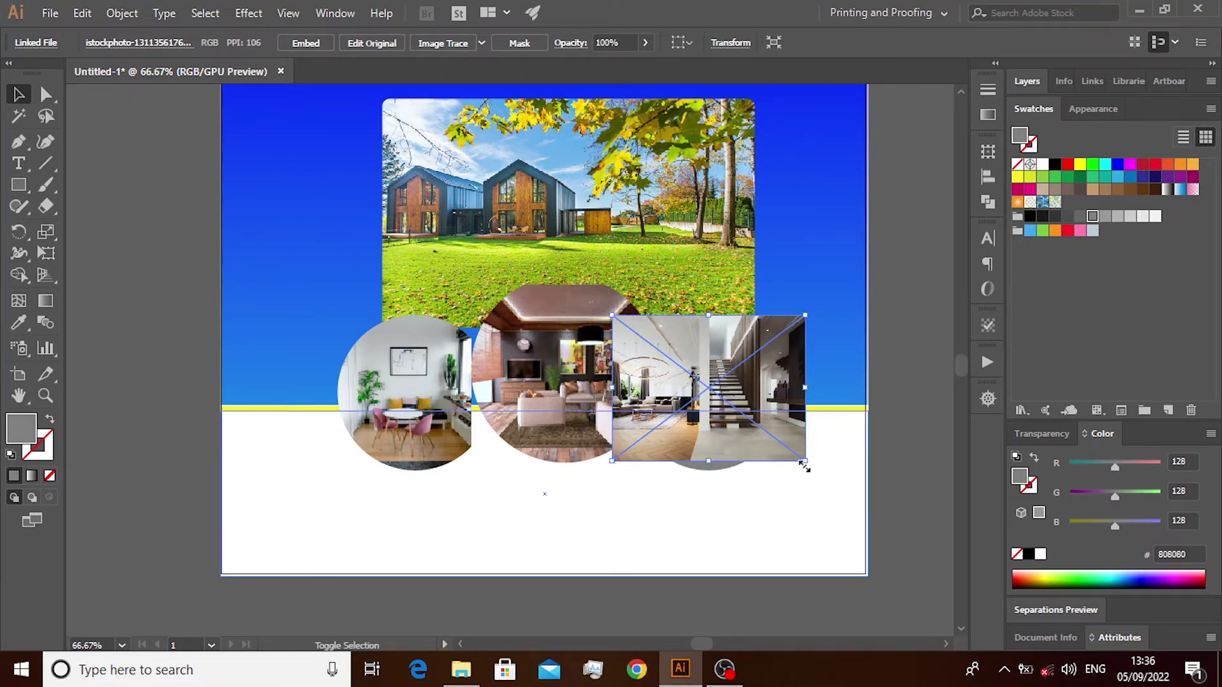
left_click_drag(805, 460, 822, 474)
left_click(734, 502)
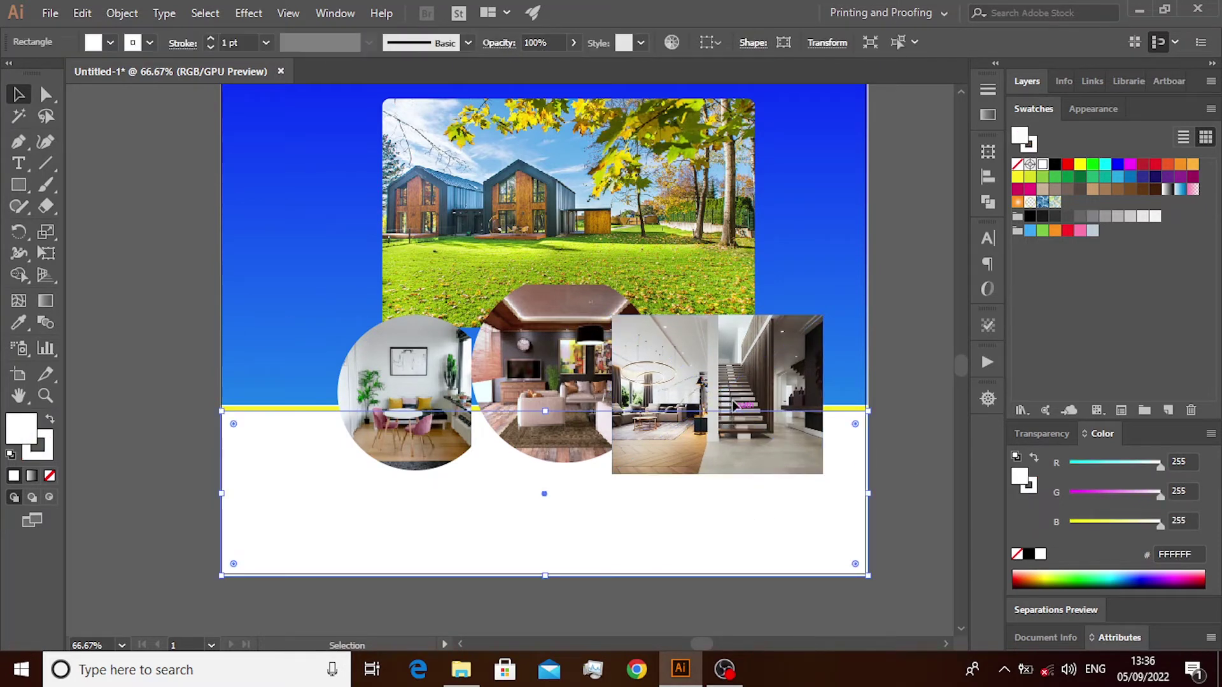
left_click_drag(735, 503, 736, 460)
key("ctrl+z")
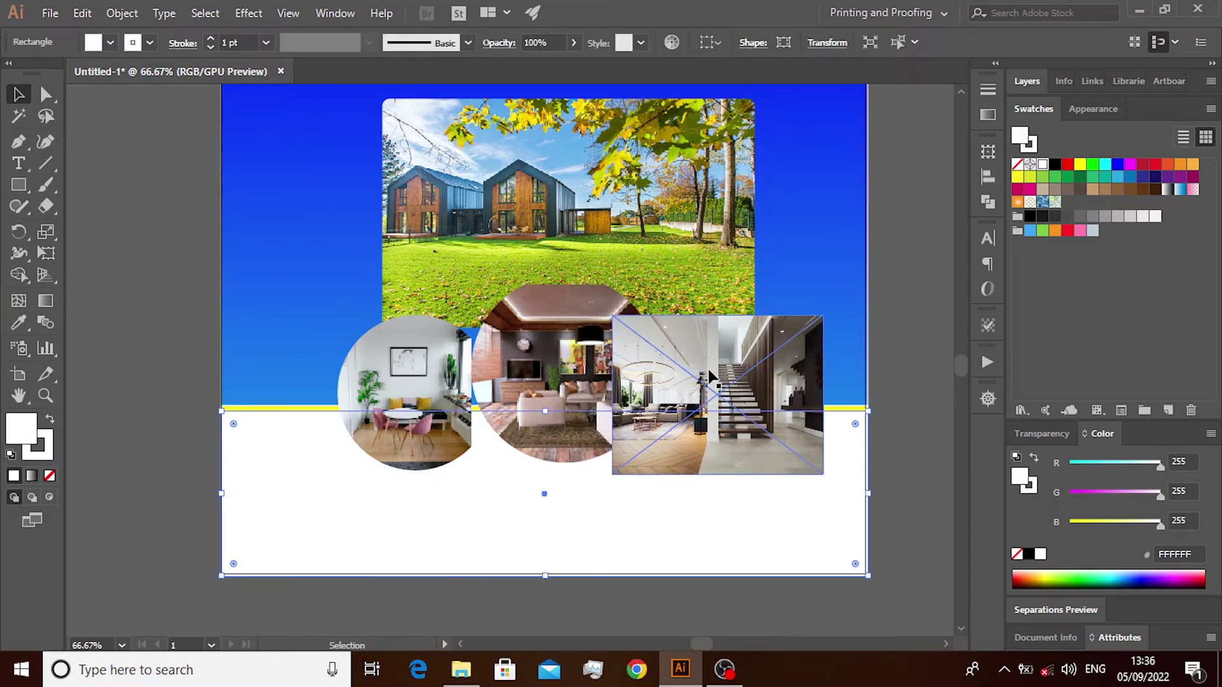
left_click_drag(711, 379, 714, 298)
Bring the right grey circle in front of the staircase photo and rasterize the photo
right_click(732, 441)
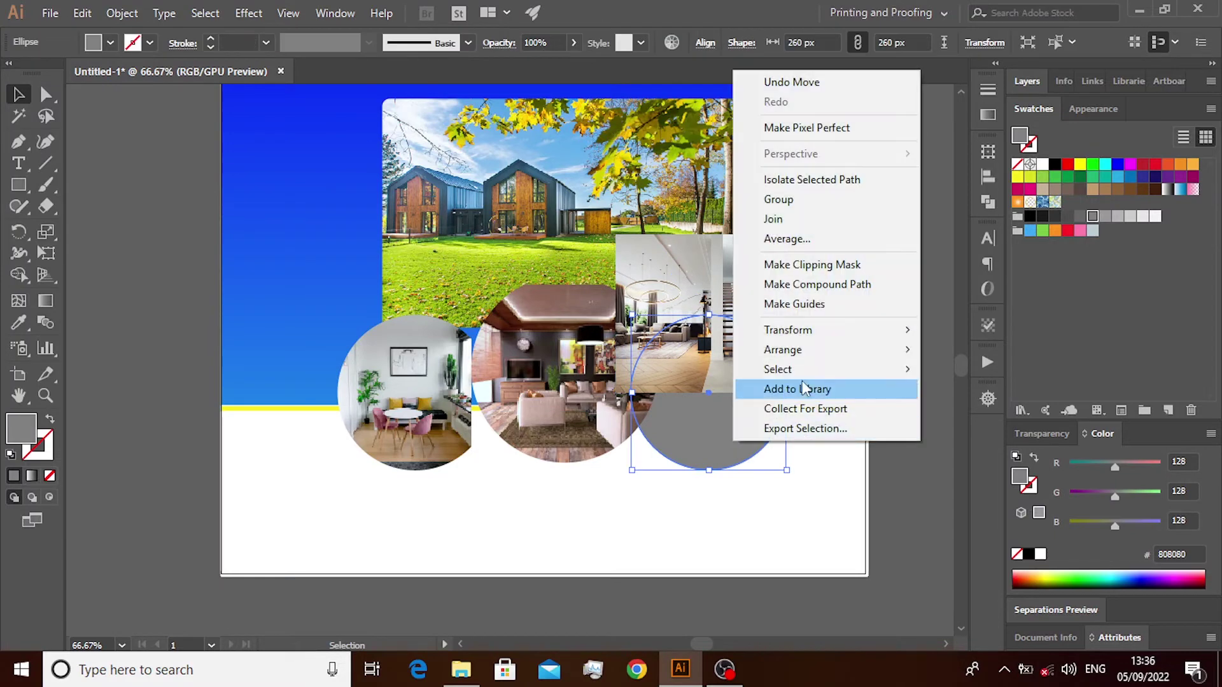
left_click(942, 349)
mouse_move(741, 269)
left_mouse_down()
mouse_move(757, 313)
mouse_move(746, 347)
mouse_move(787, 374)
left_mouse_up()
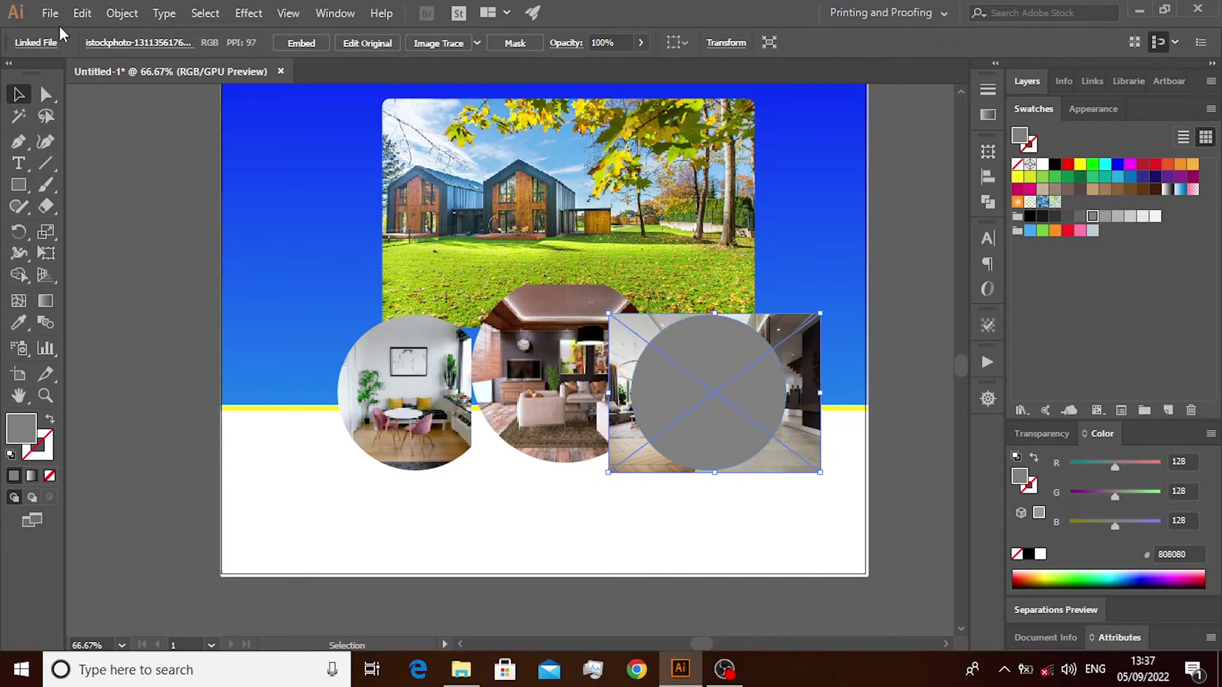
left_click(122, 12)
left_click(188, 218)
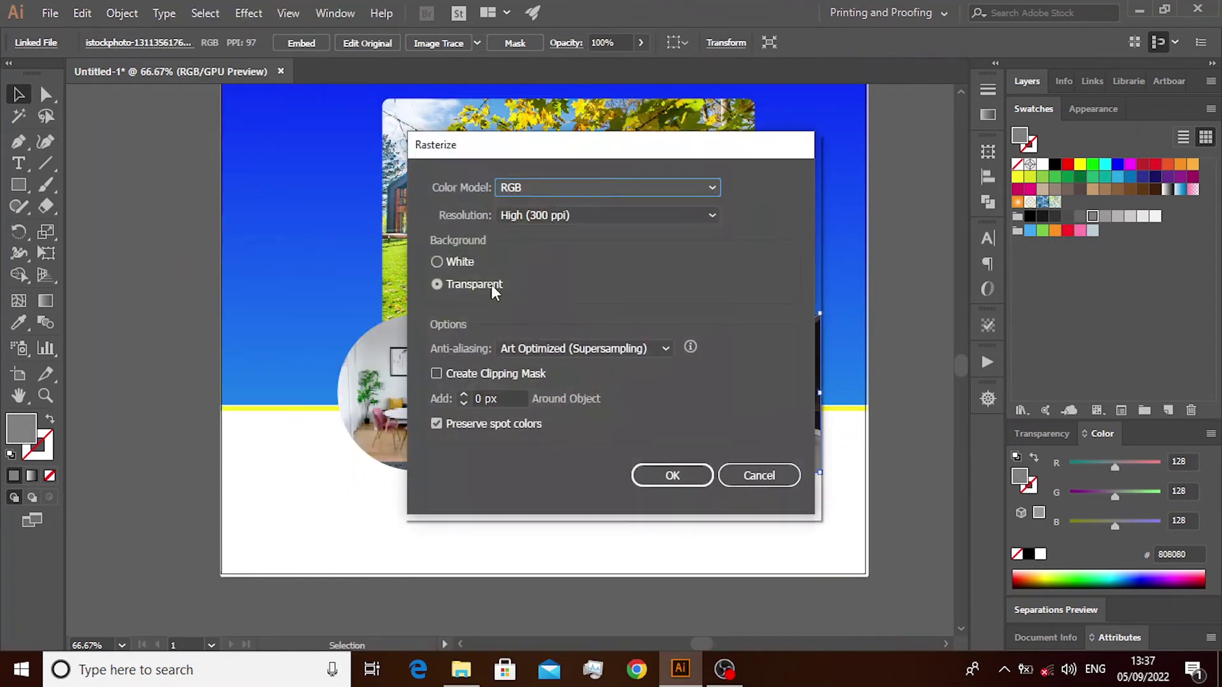
left_click(647, 478)
left_click(703, 602)
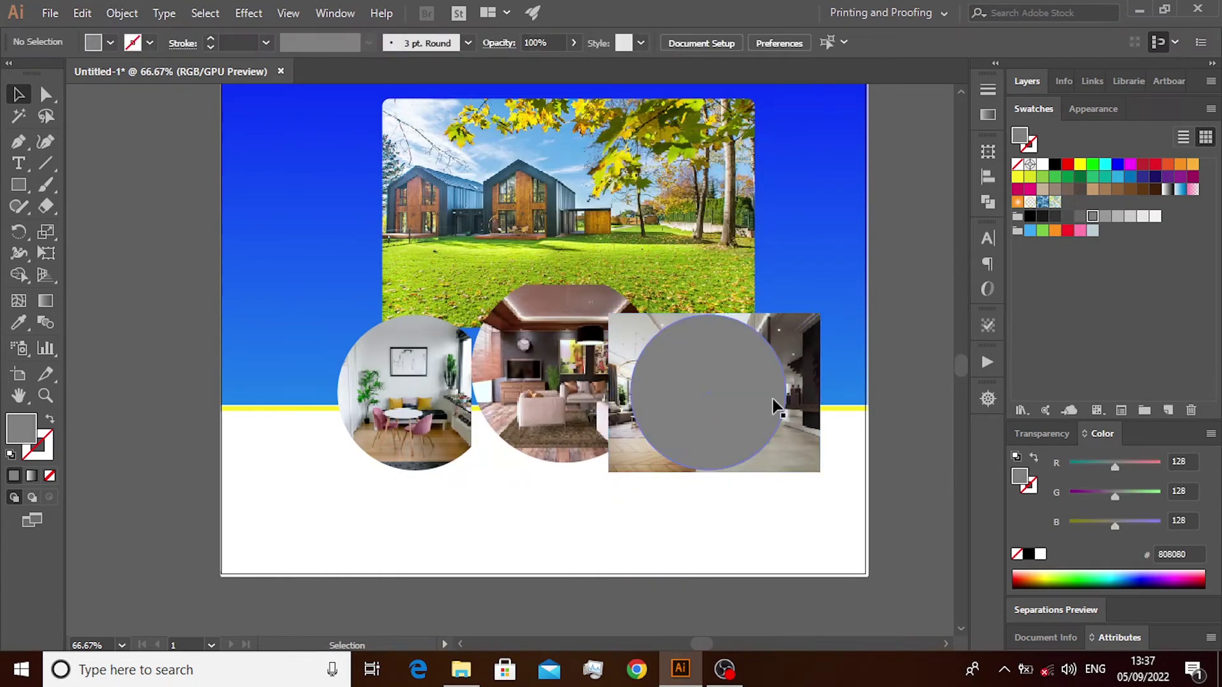
Clip the staircase photo into the right grey circle with a clipping mask
left_click(722, 398)
left_click(811, 358, "shift")
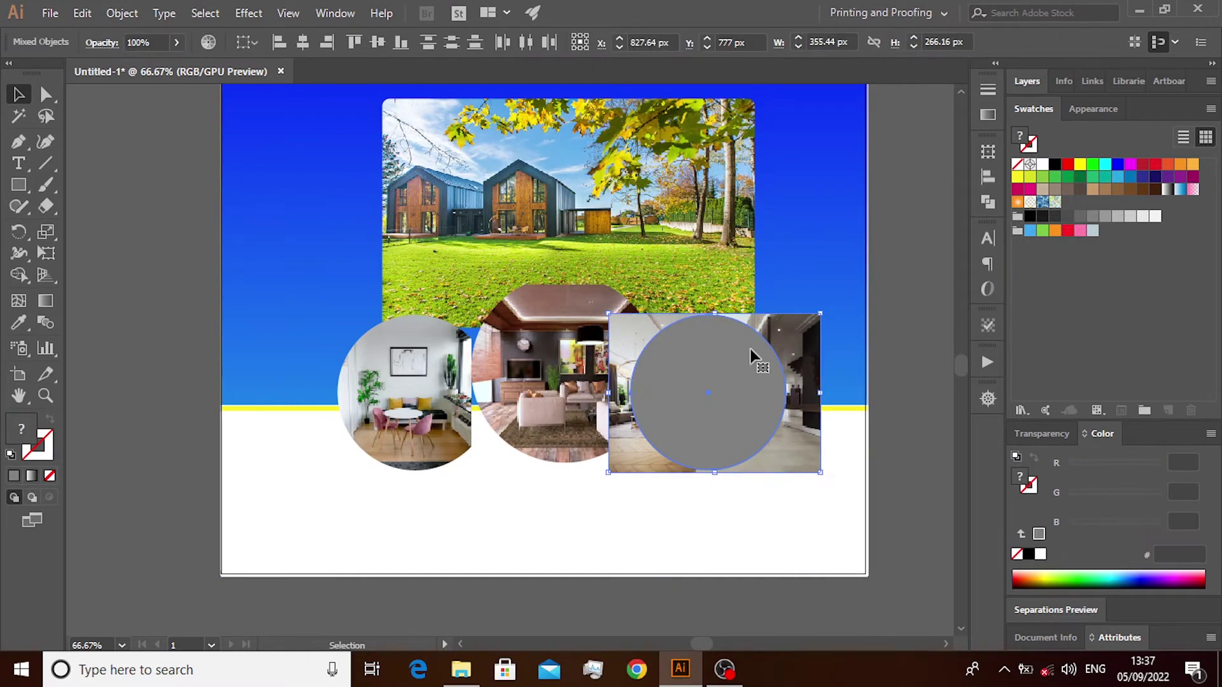
right_click(683, 354)
left_click(758, 478)
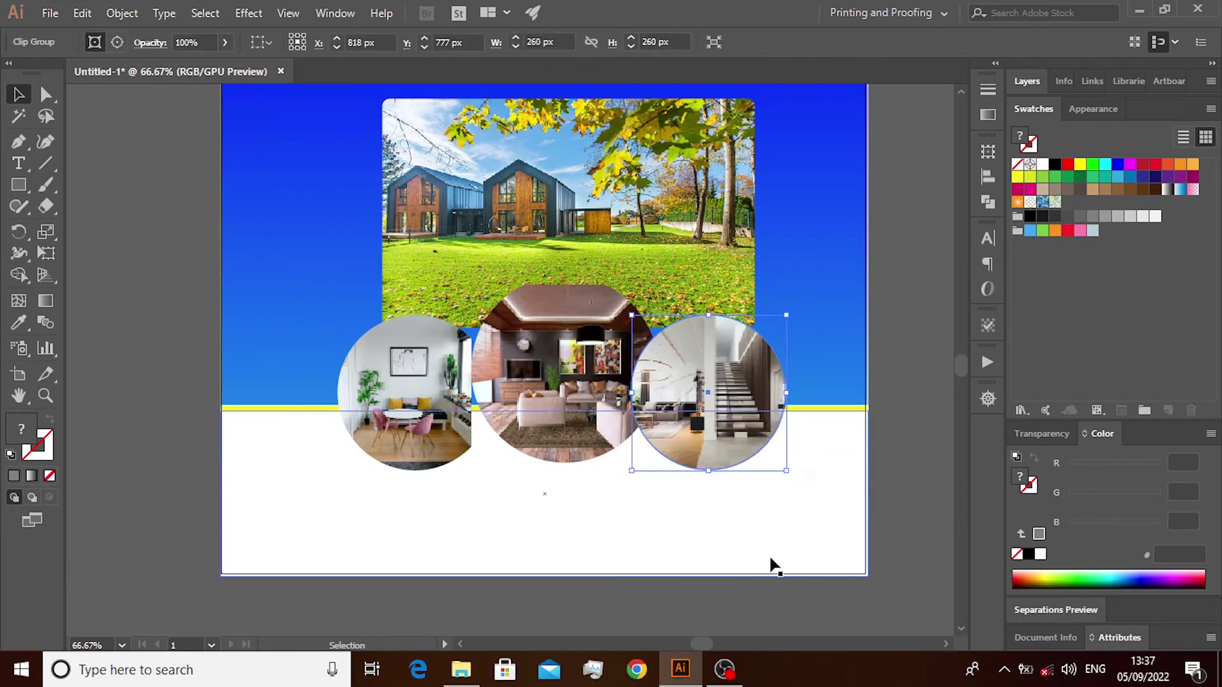
left_click(792, 603)
scroll(754, 472, "up", 1)
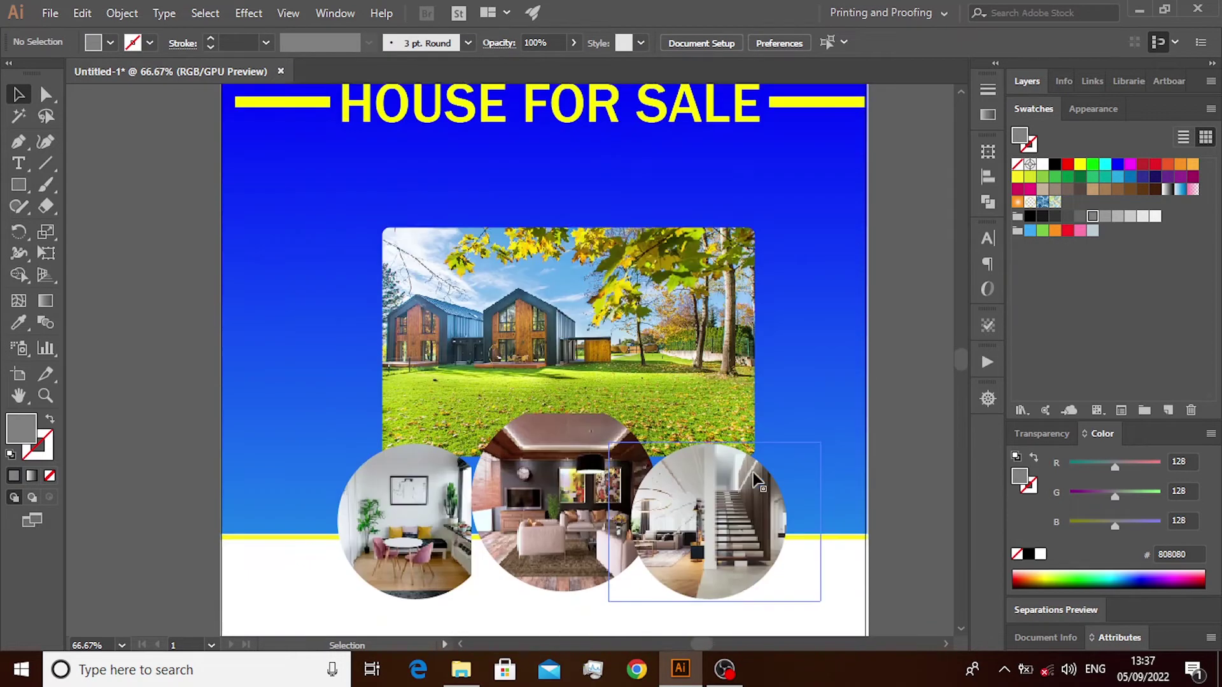
scroll(753, 472, "down", 4)
Draw a small Black-filled square near the bottom-left corner and drop Icon.png onto it
left_click(472, 673)
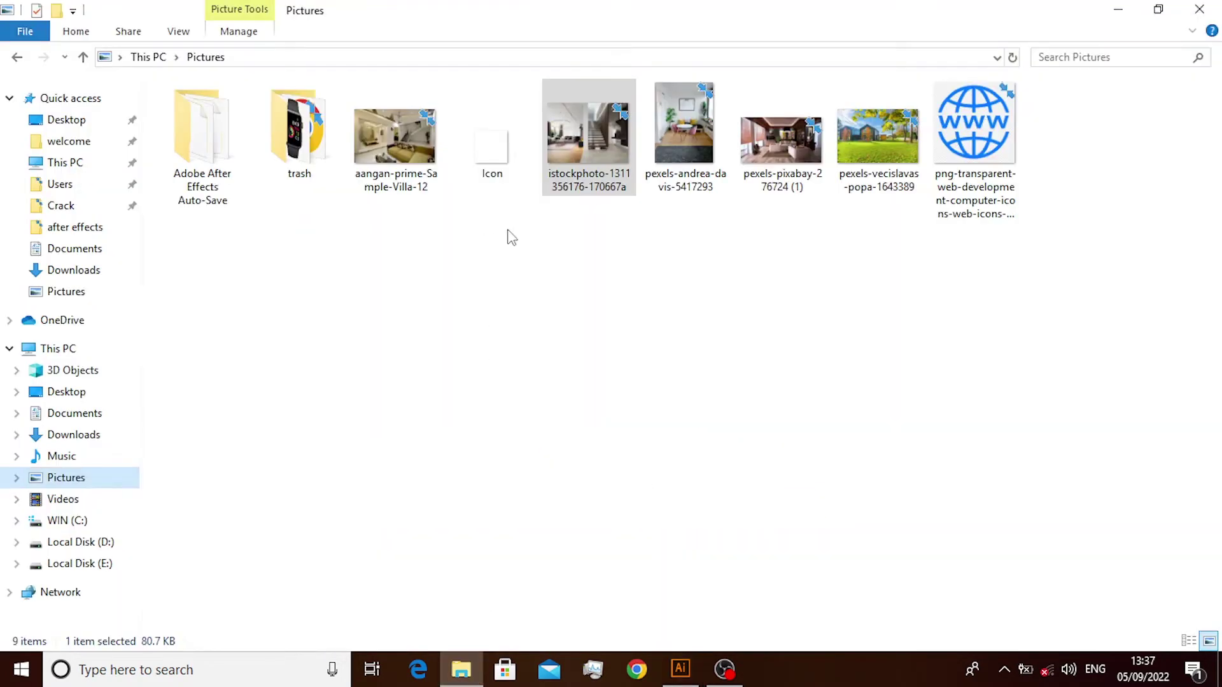
left_click(463, 669)
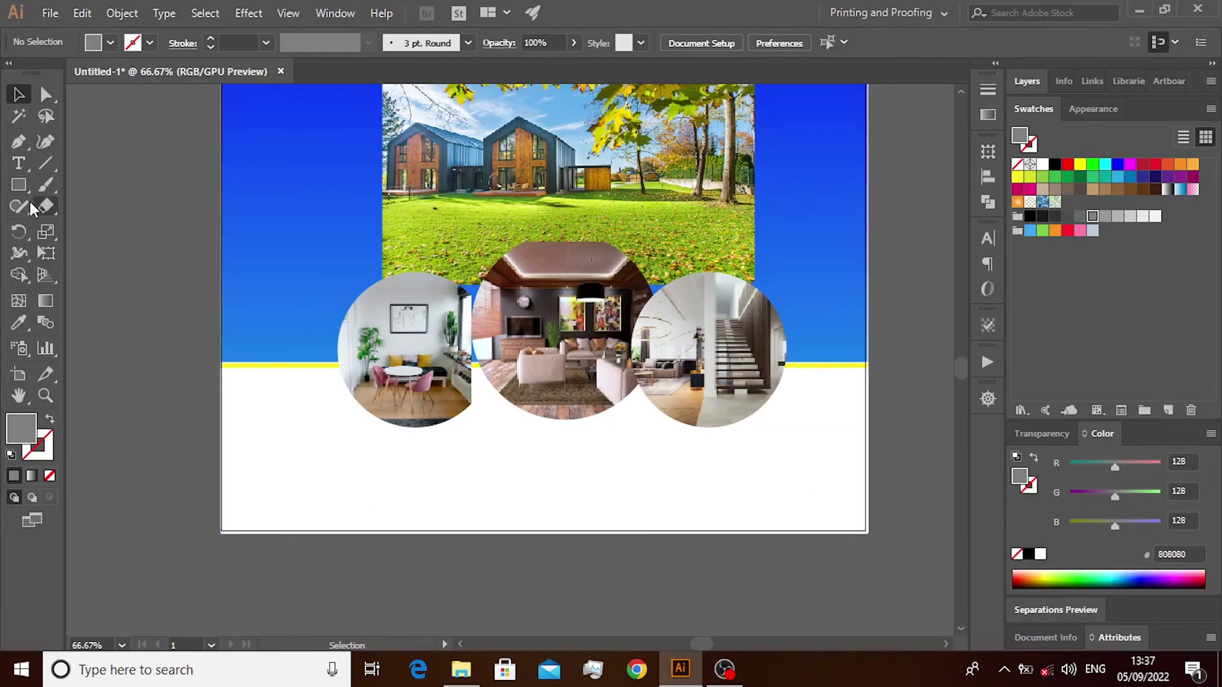
left_click(18, 184)
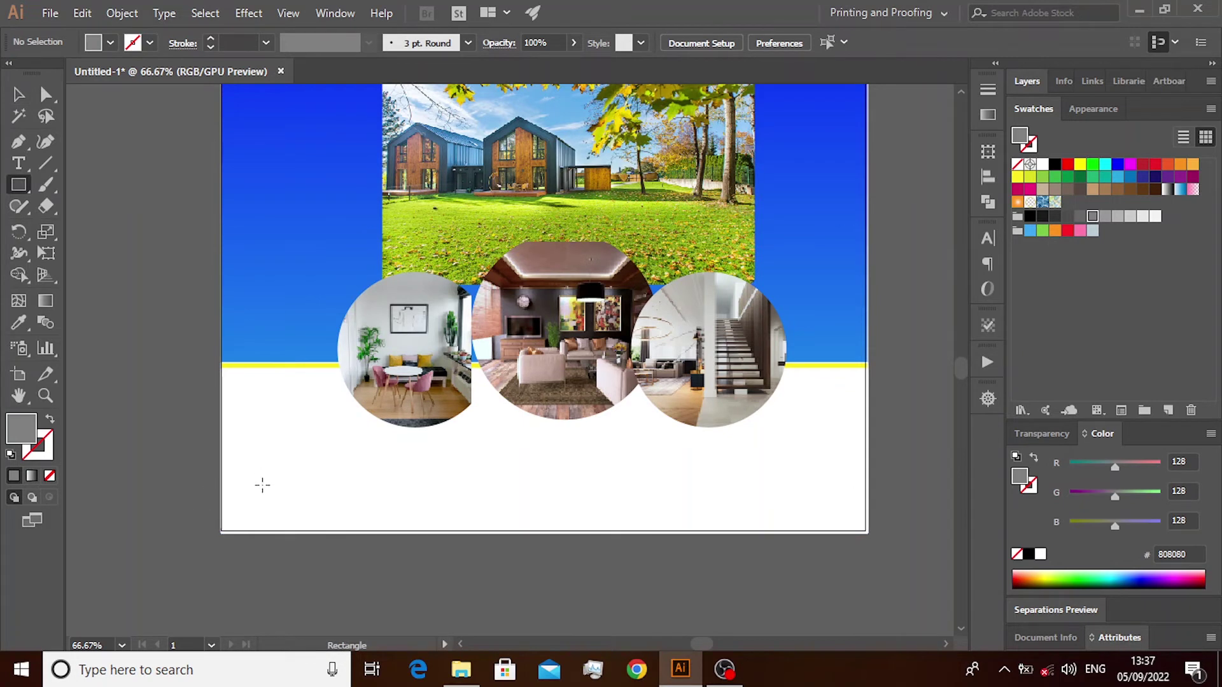
left_click_drag(251, 483, 291, 521)
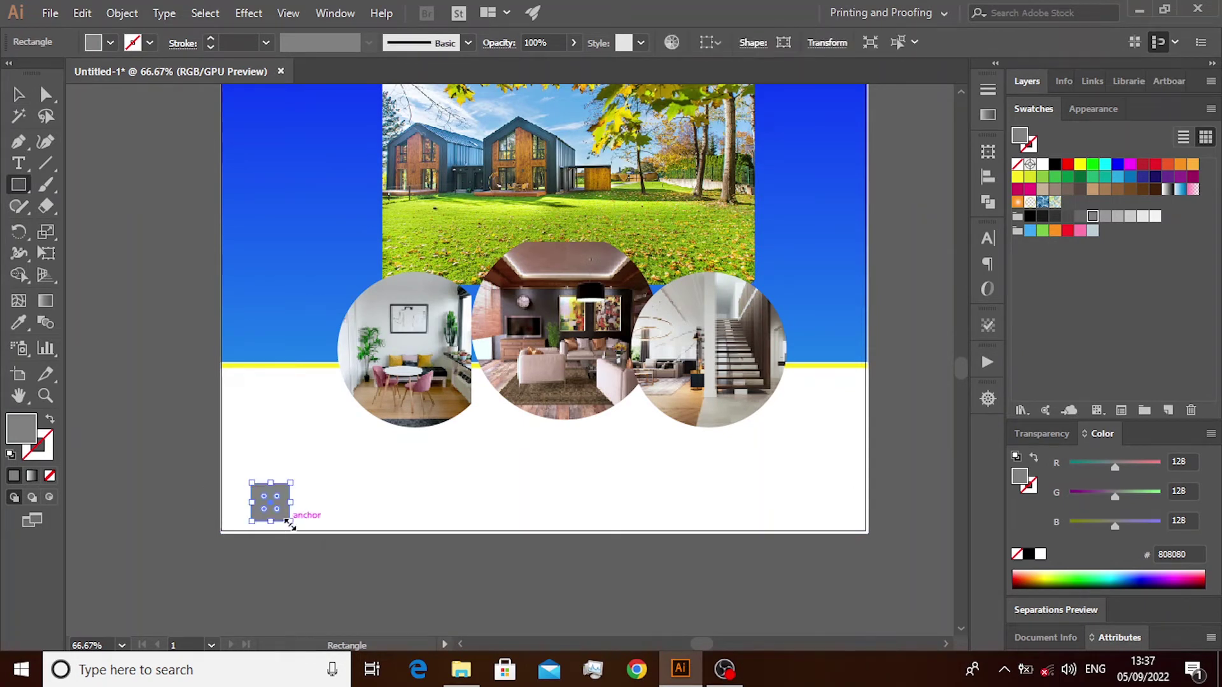
left_click(31, 475)
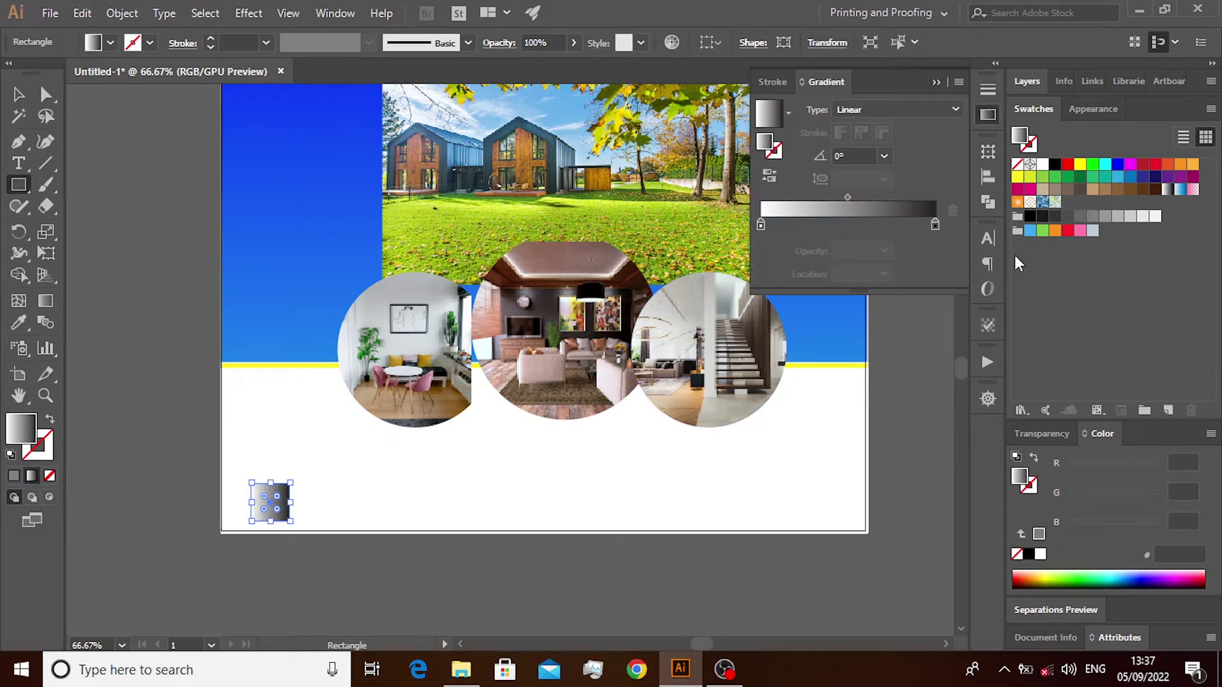
left_click(938, 82)
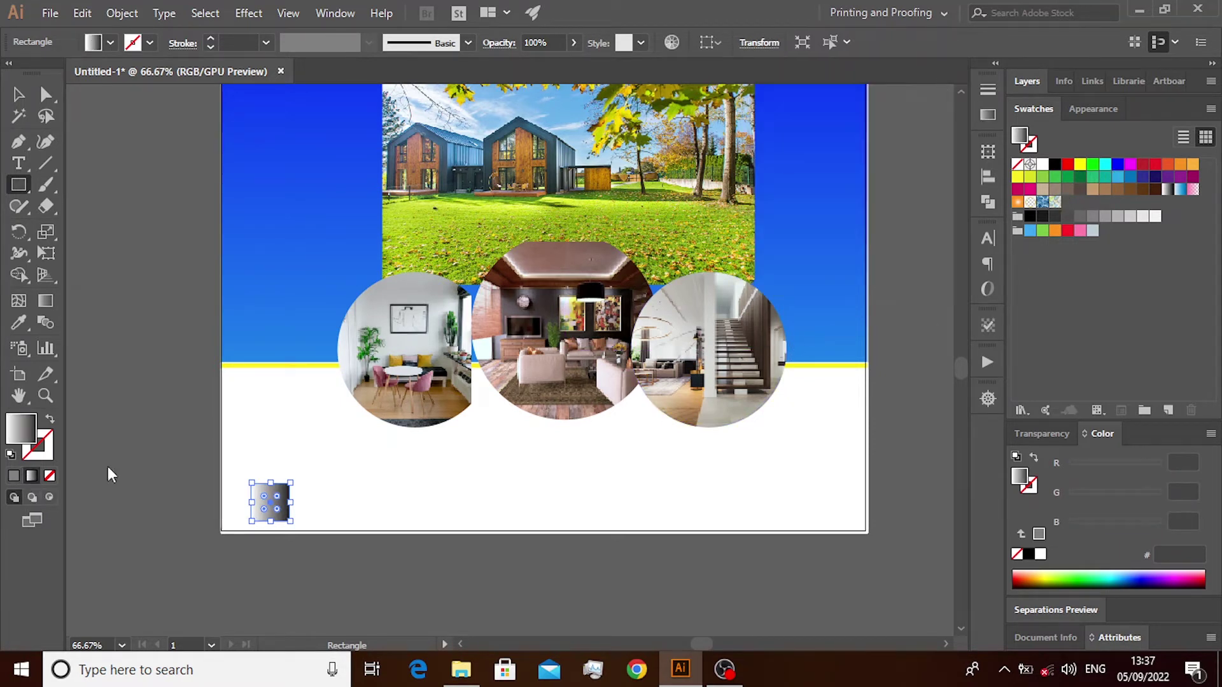
left_click(15, 477)
left_click(1105, 165)
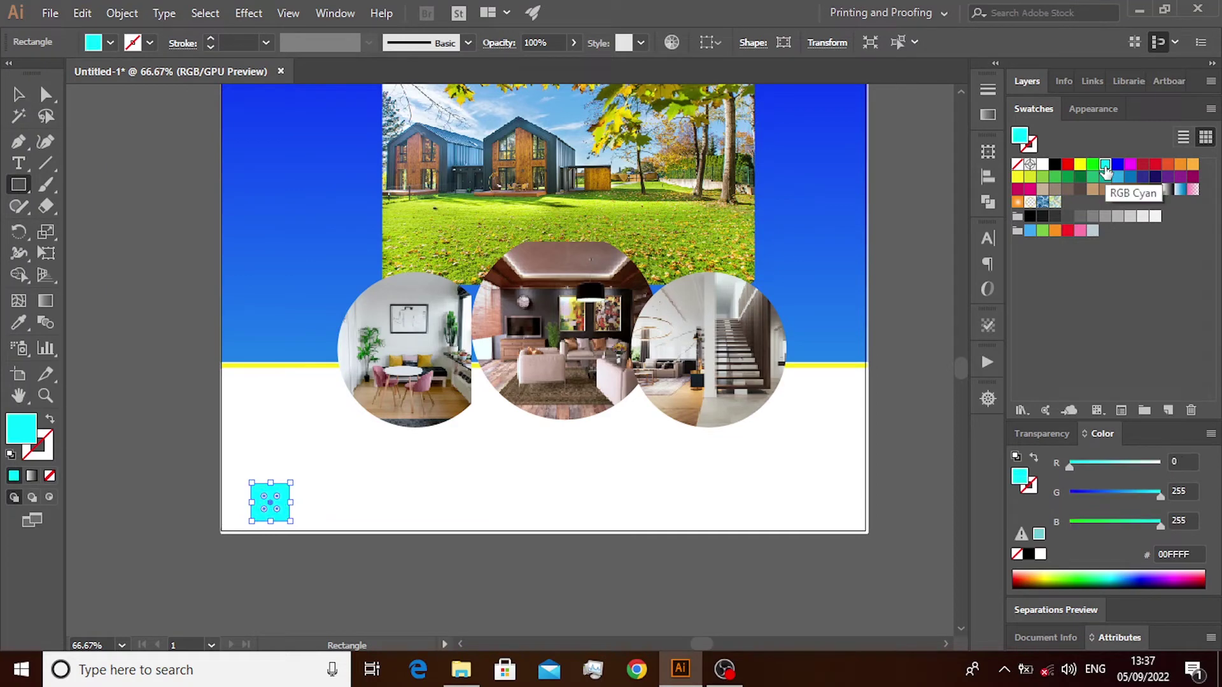
left_click(1055, 166)
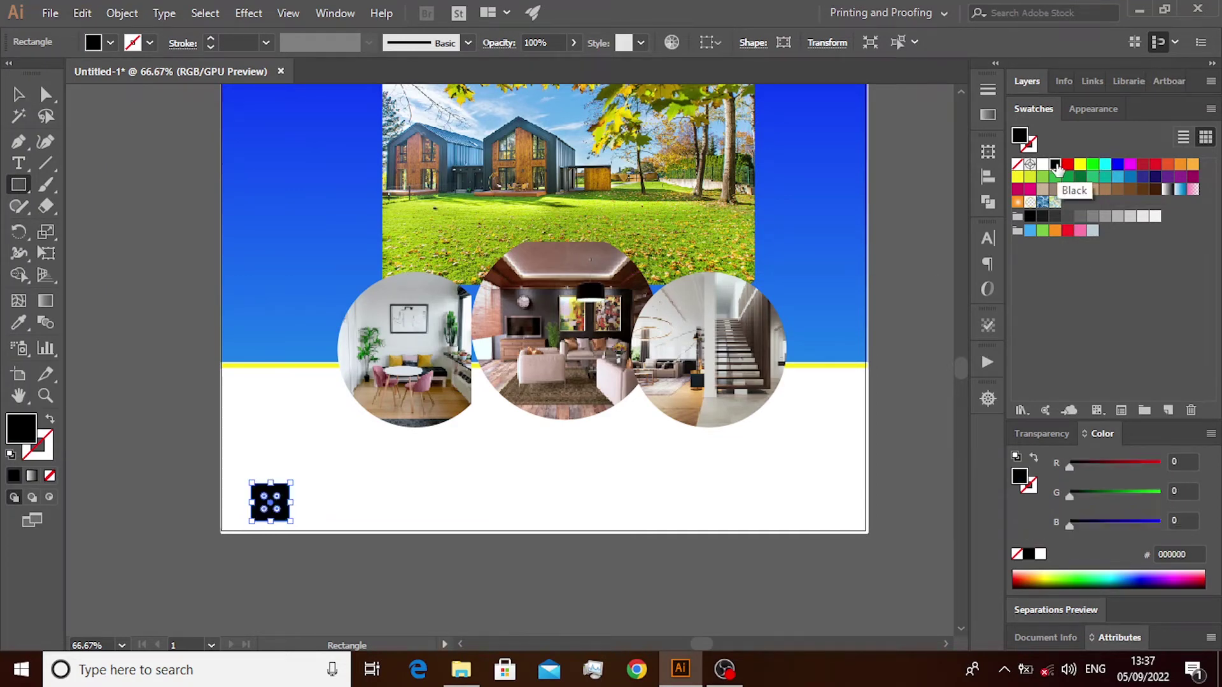
left_click(472, 678)
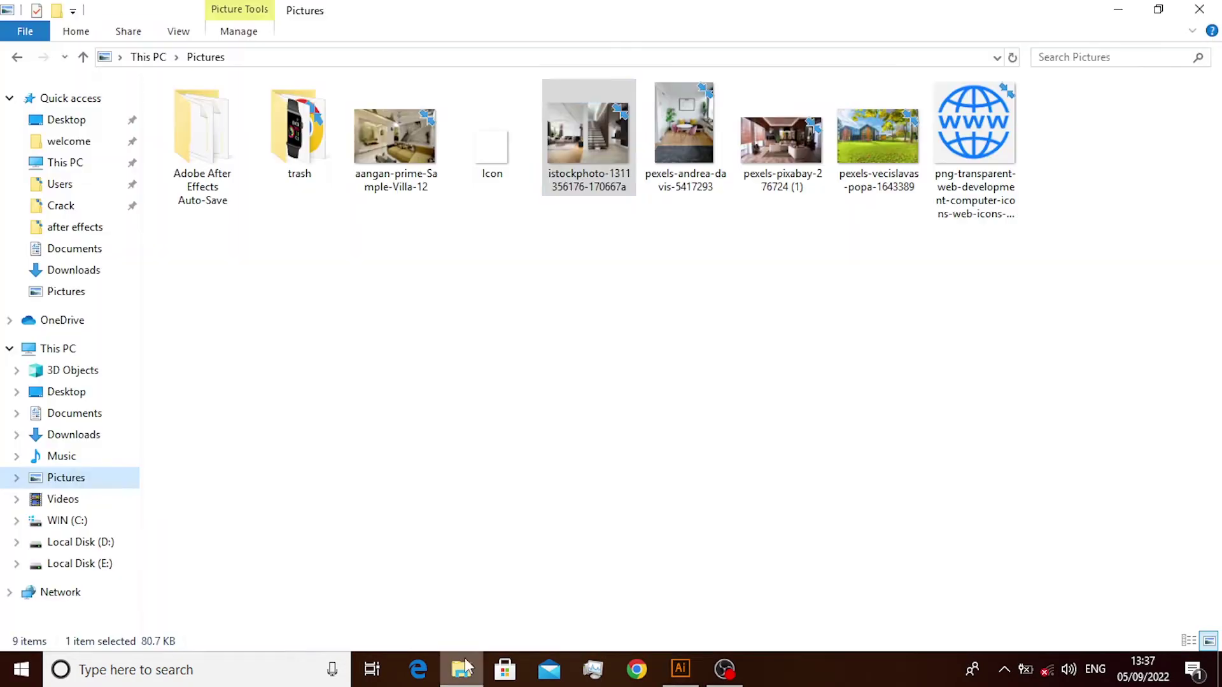
mouse_move(586, 123)
left_mouse_down()
mouse_move(680, 681)
mouse_move(278, 512)
left_mouse_up()
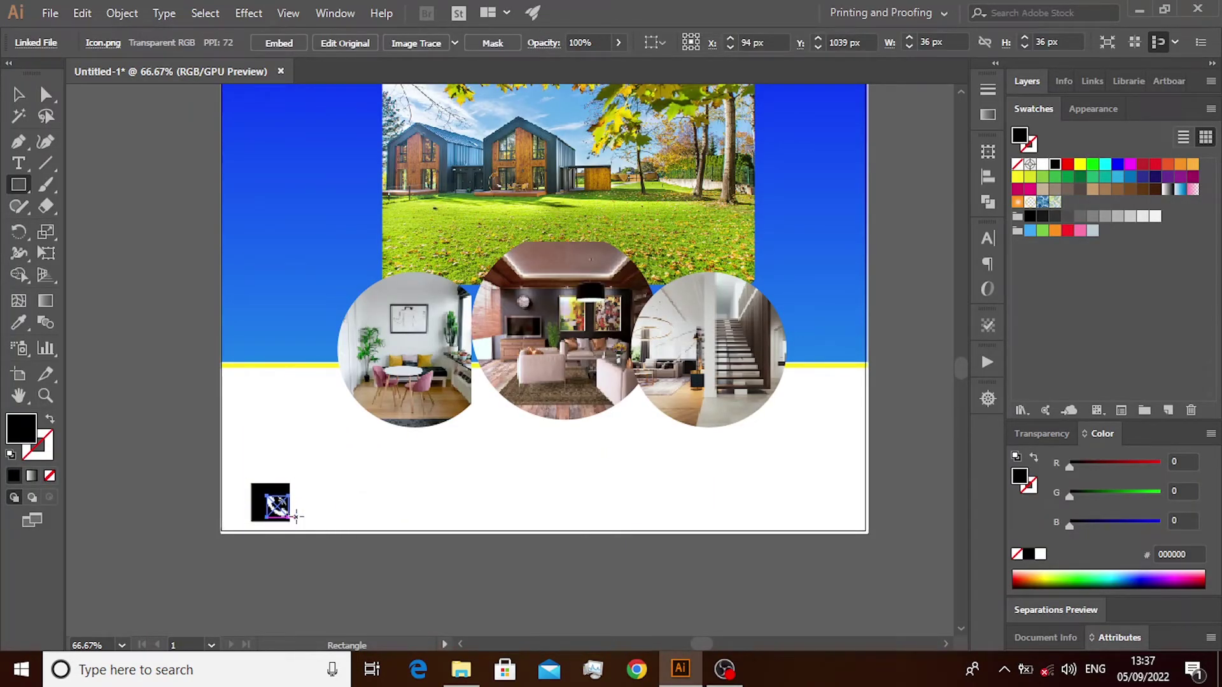
Nudge the phone icon onto the black square and rasterize it at High (300 ppi), Transparent
key("Left")
key("Left")
key("Left")
key("Up")
key("Up")
key("Up")
key("Up")
key("Up")
key("Up")
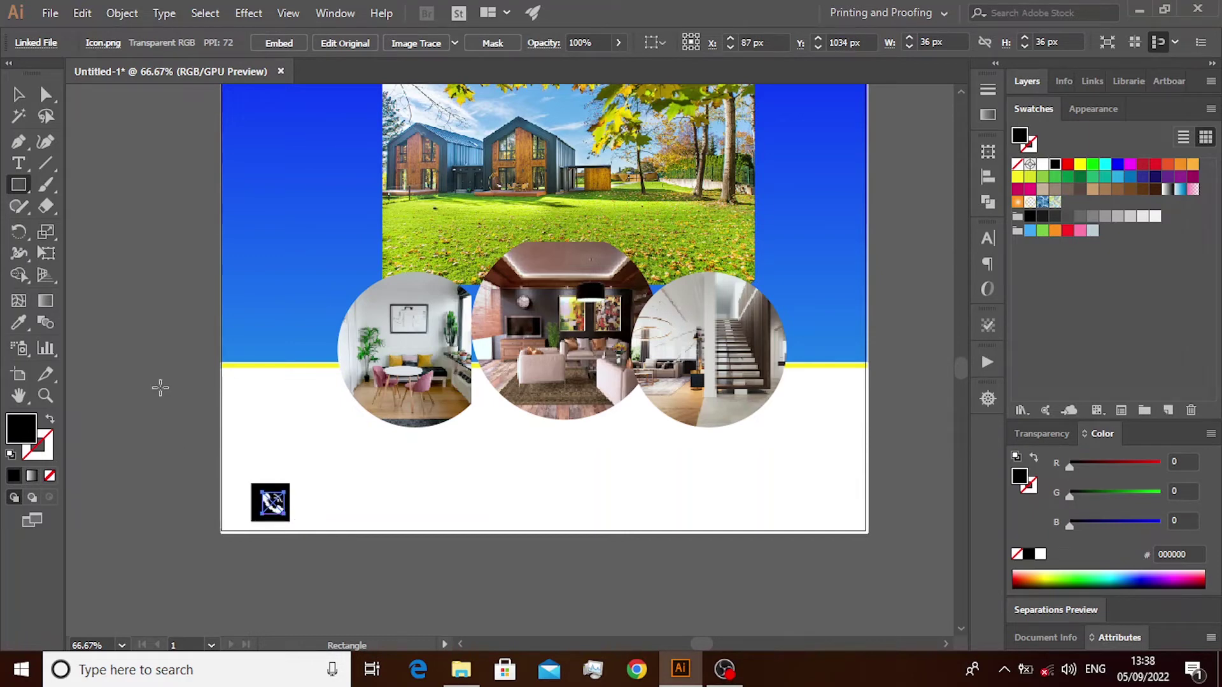
left_click(121, 13)
left_click(181, 222)
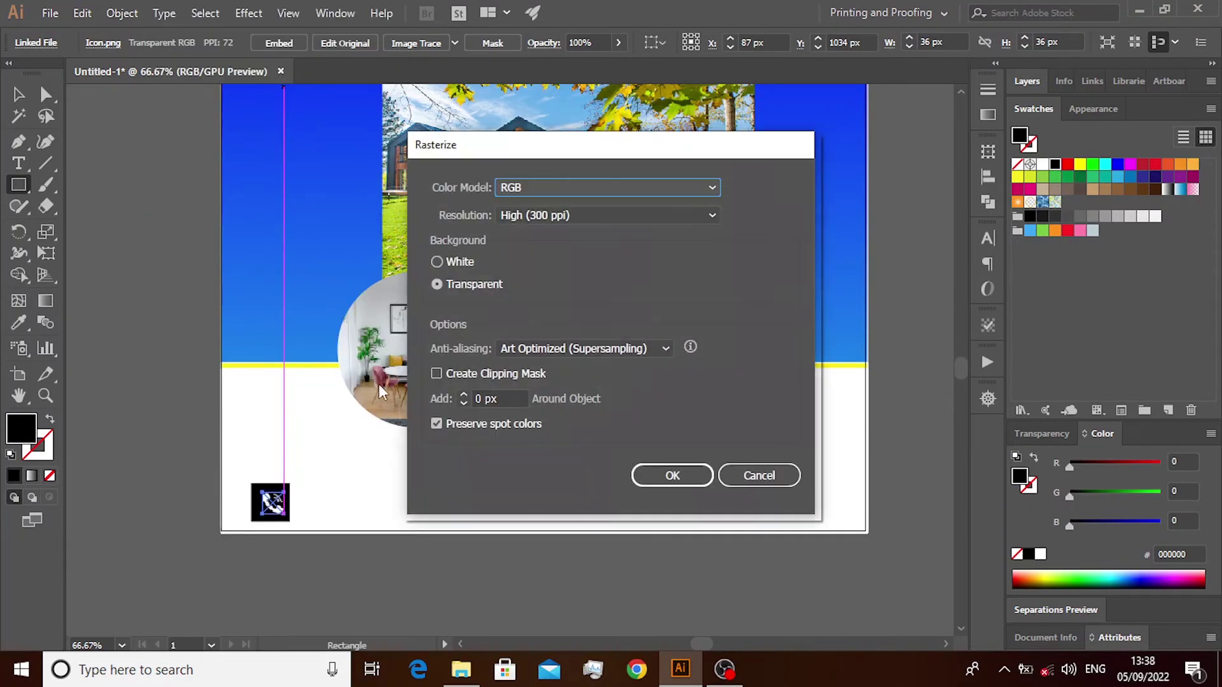
left_click(650, 477)
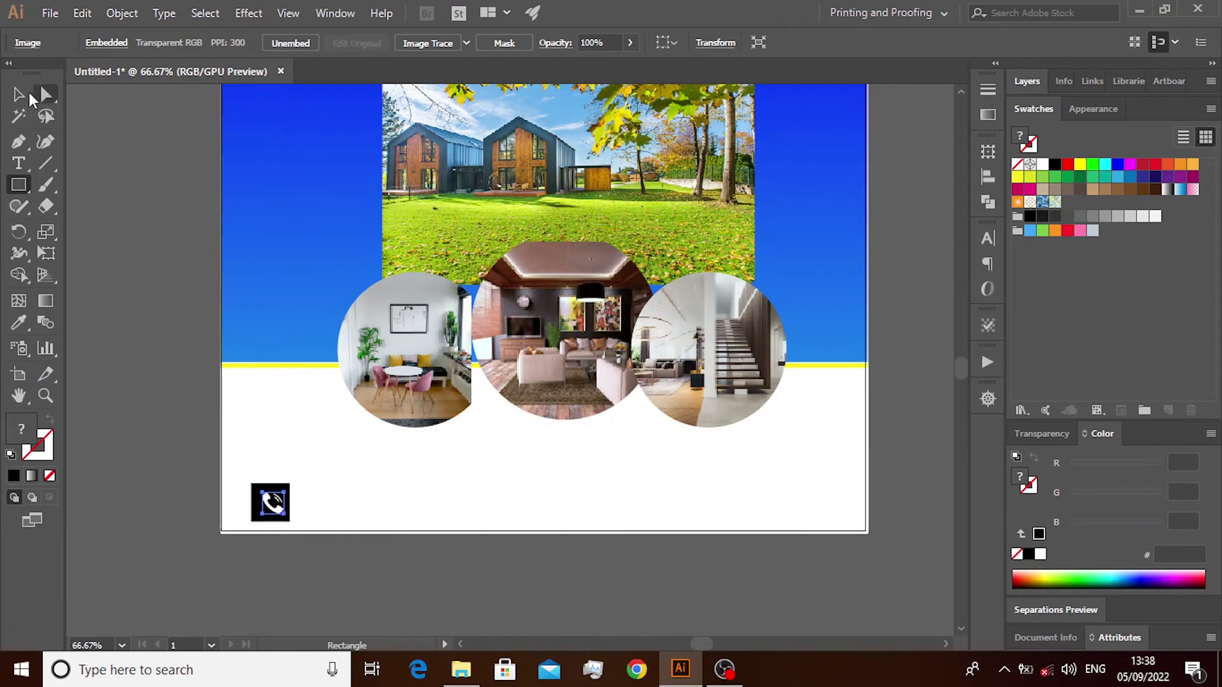
left_click(18, 94)
left_click(138, 261)
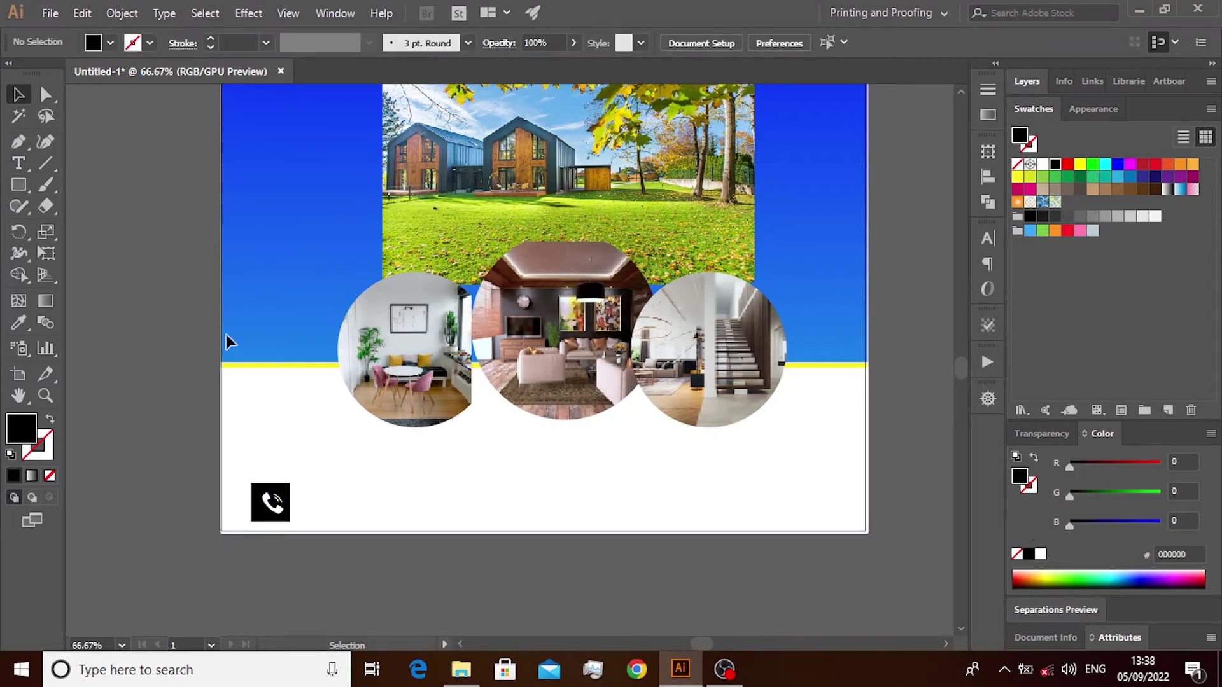
left_click(278, 503)
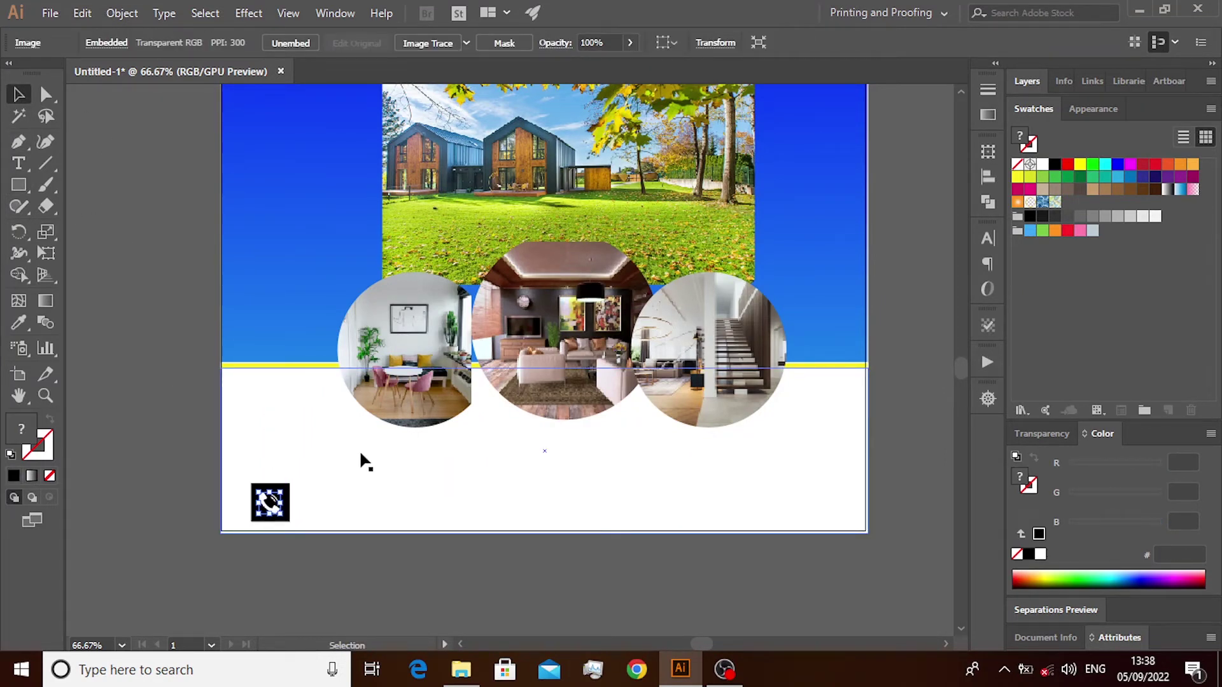
Add the phone number text beside the icon, removing a stray '=', sized up from 15 pt
left_click(144, 370)
left_click(18, 162)
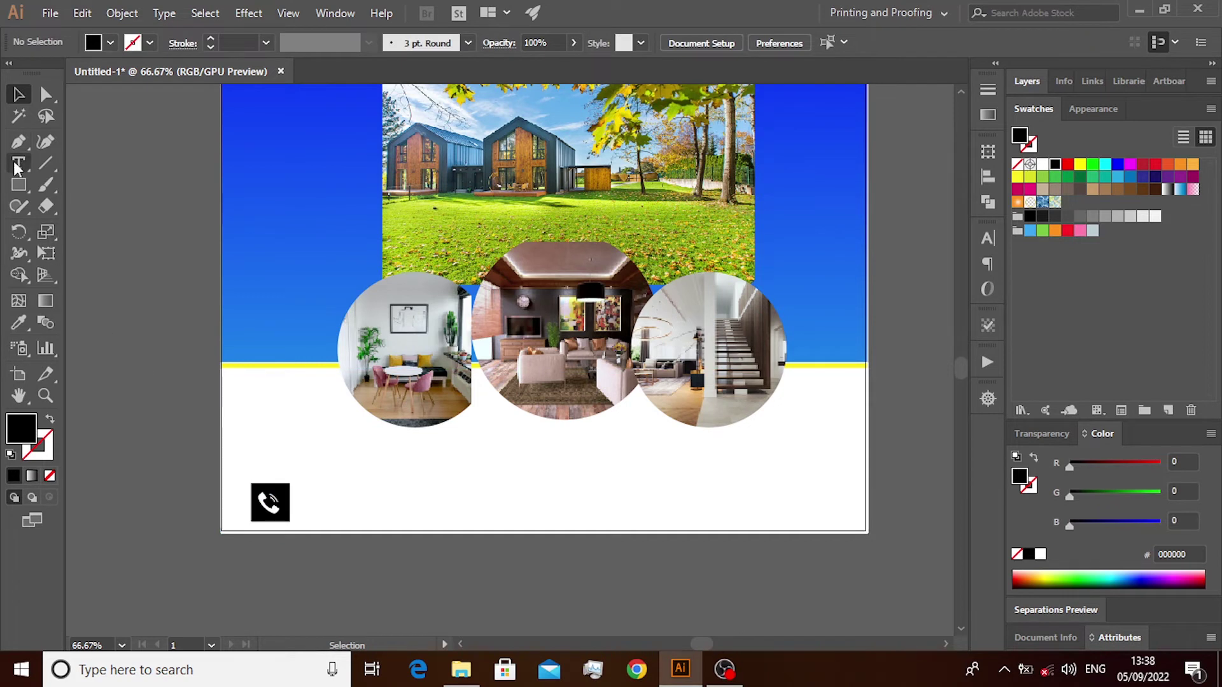
left_click(303, 503)
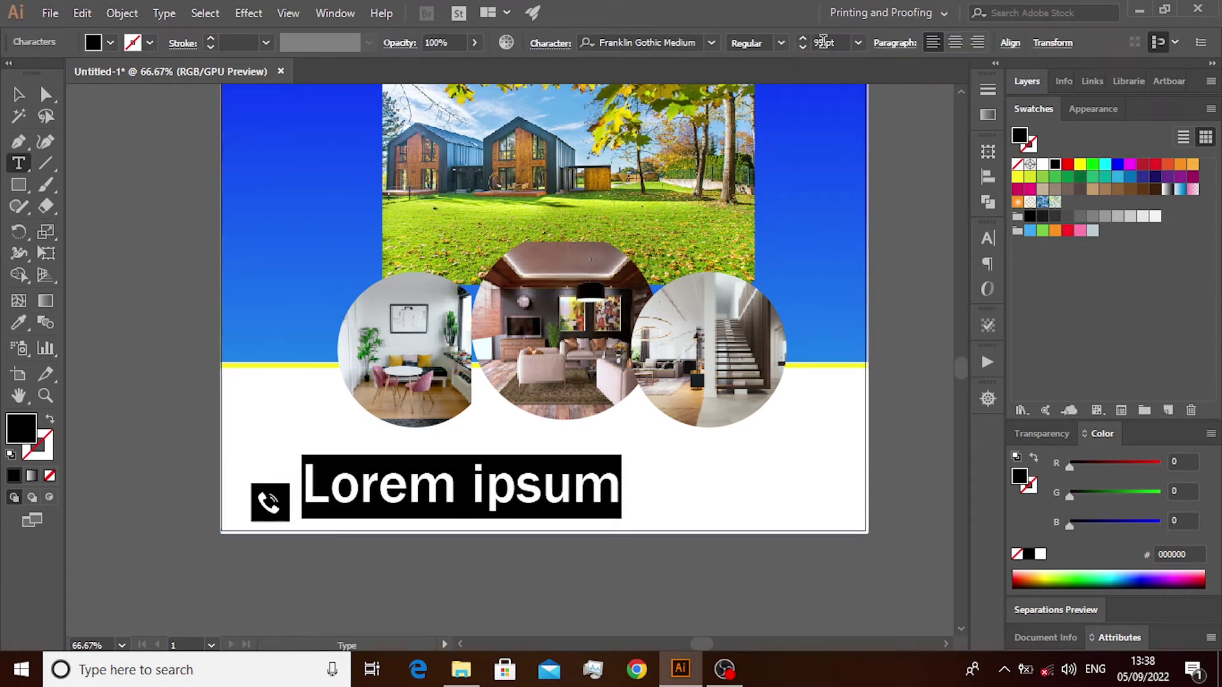
double_click(822, 42)
type("15")
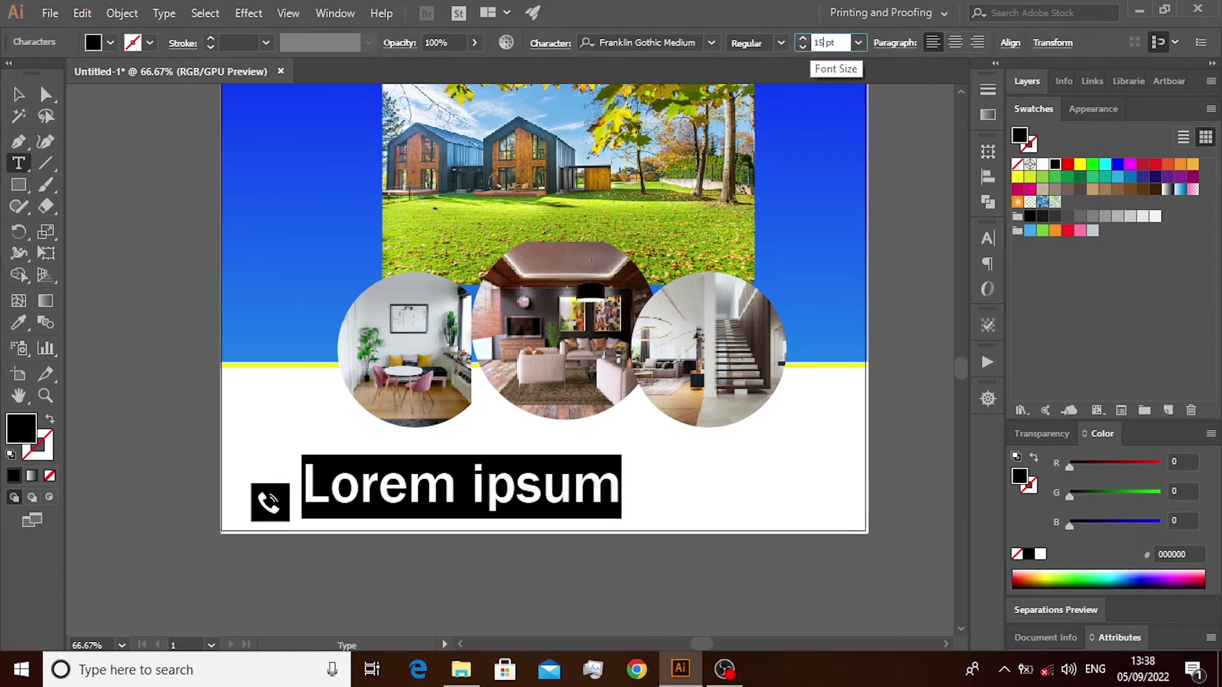
key("Return")
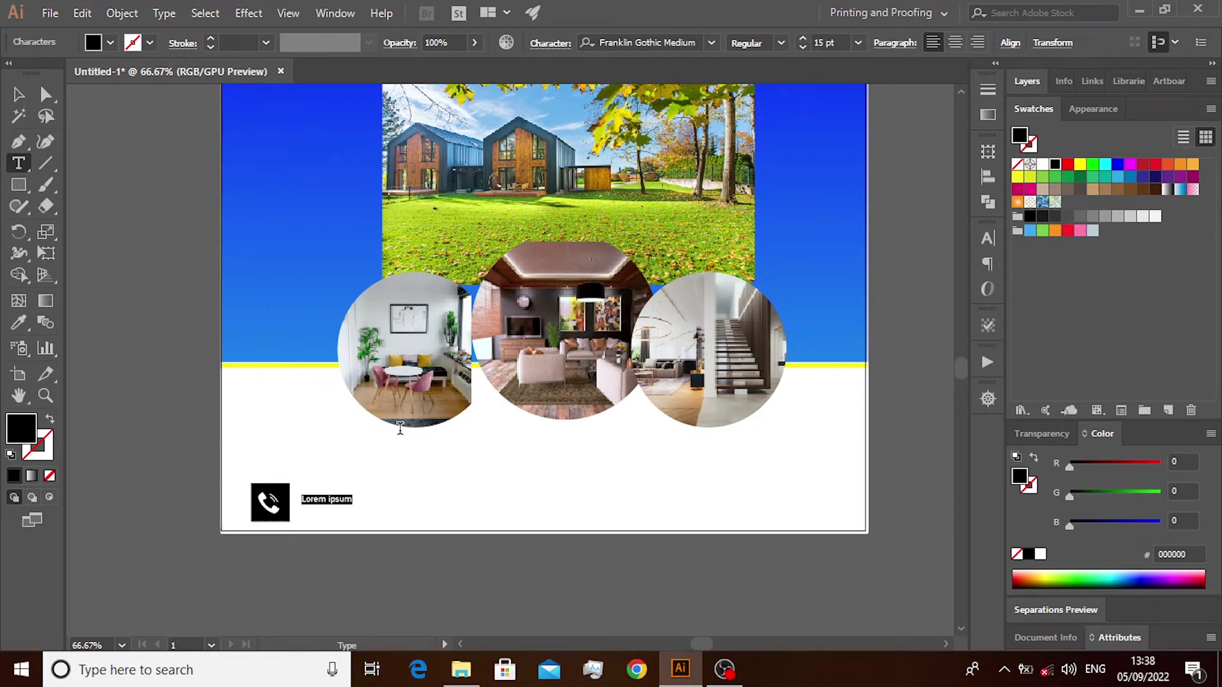
type("=")
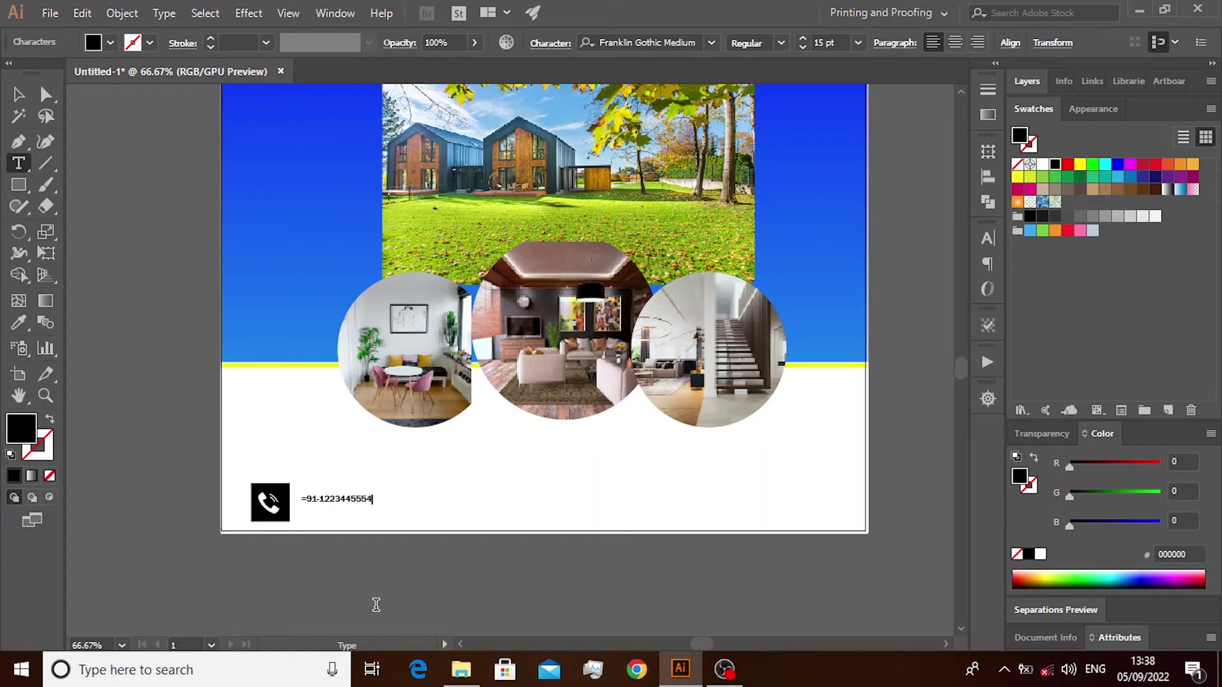
left_click(307, 498)
key("BackSpace")
key("ctrl+a")
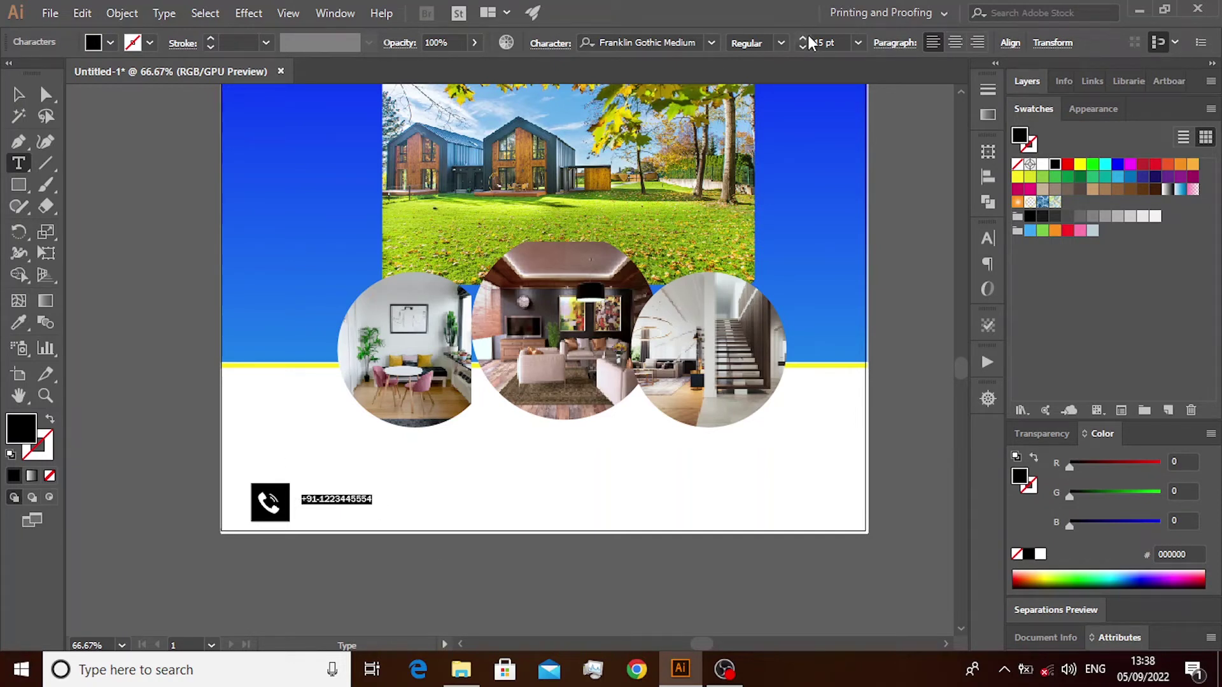
left_click(805, 37)
left_click(806, 37)
left_click(805, 37)
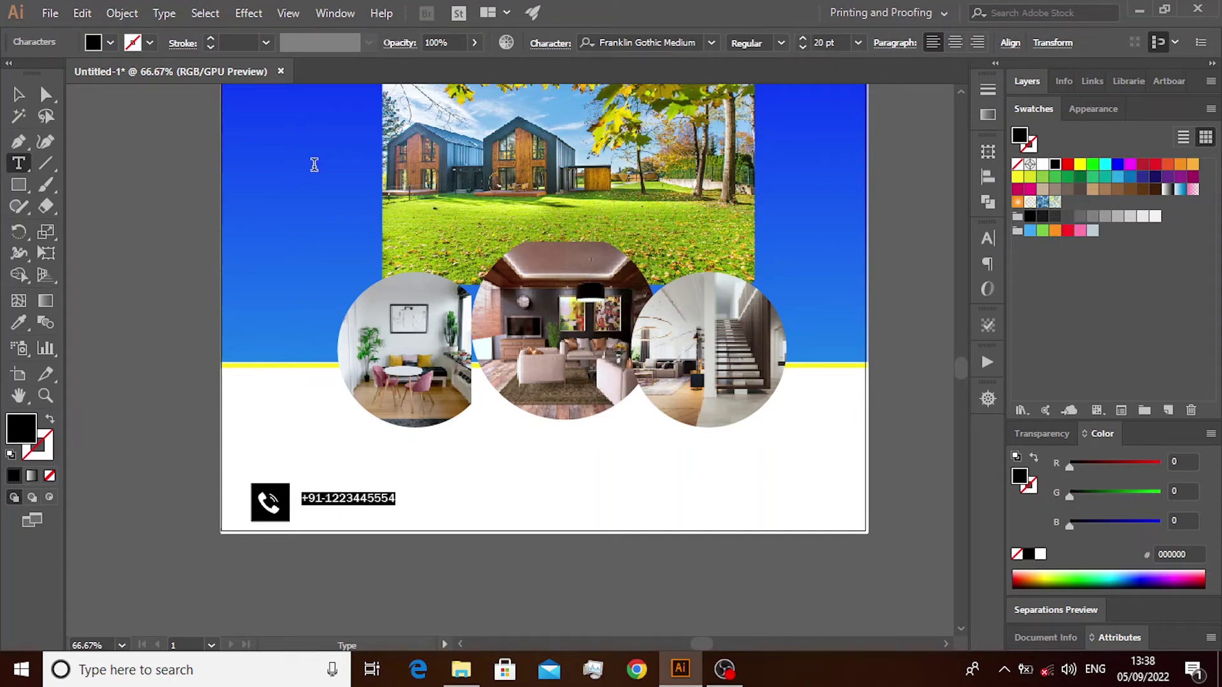
Align the phone number level with the icon and set it in Arial Bold
left_click(18, 94)
left_click(70, 163)
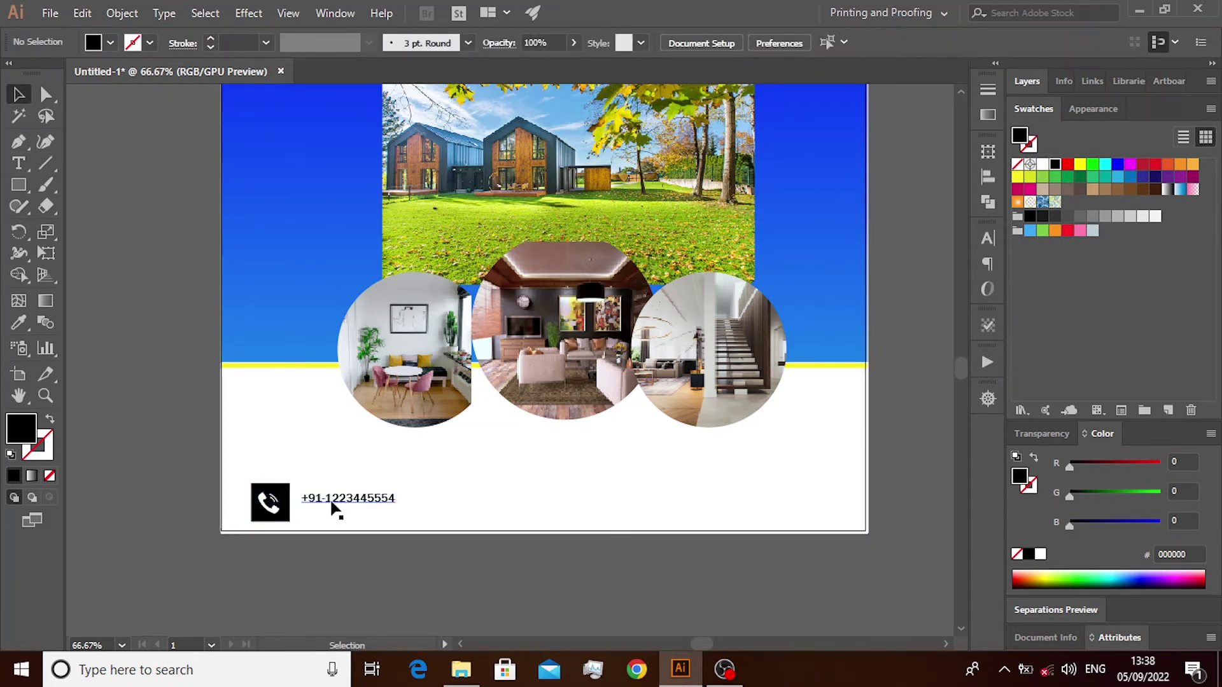
left_click_drag(335, 502, 330, 508)
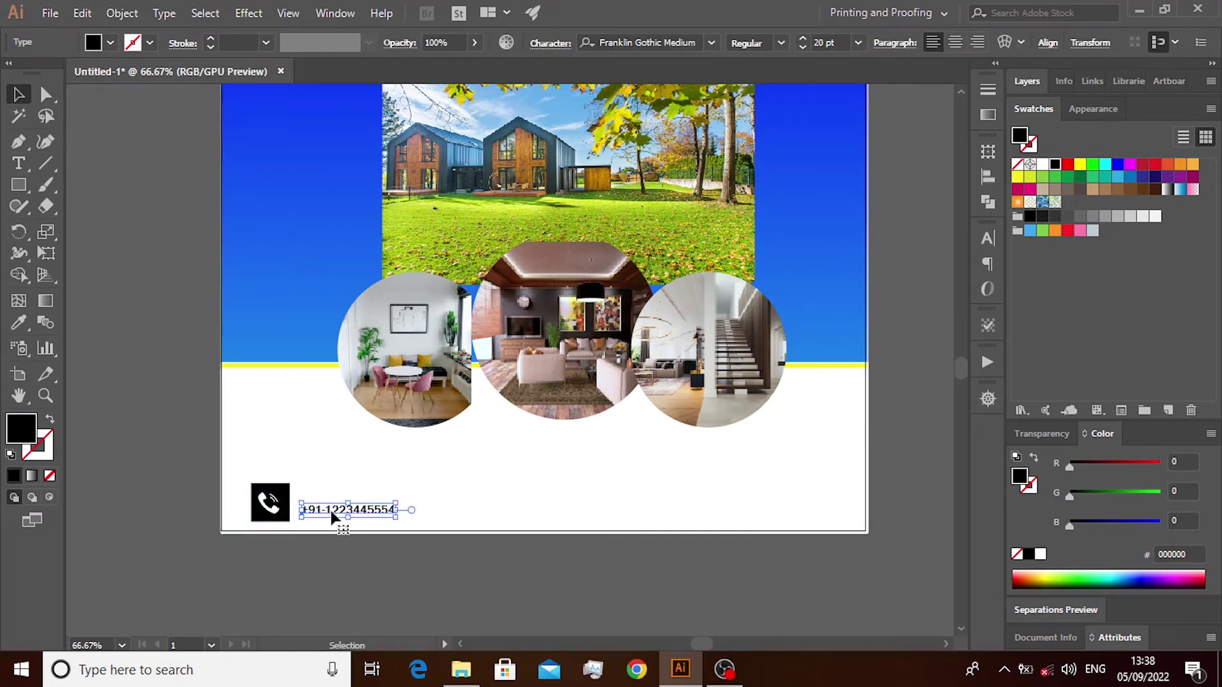
left_click(780, 44)
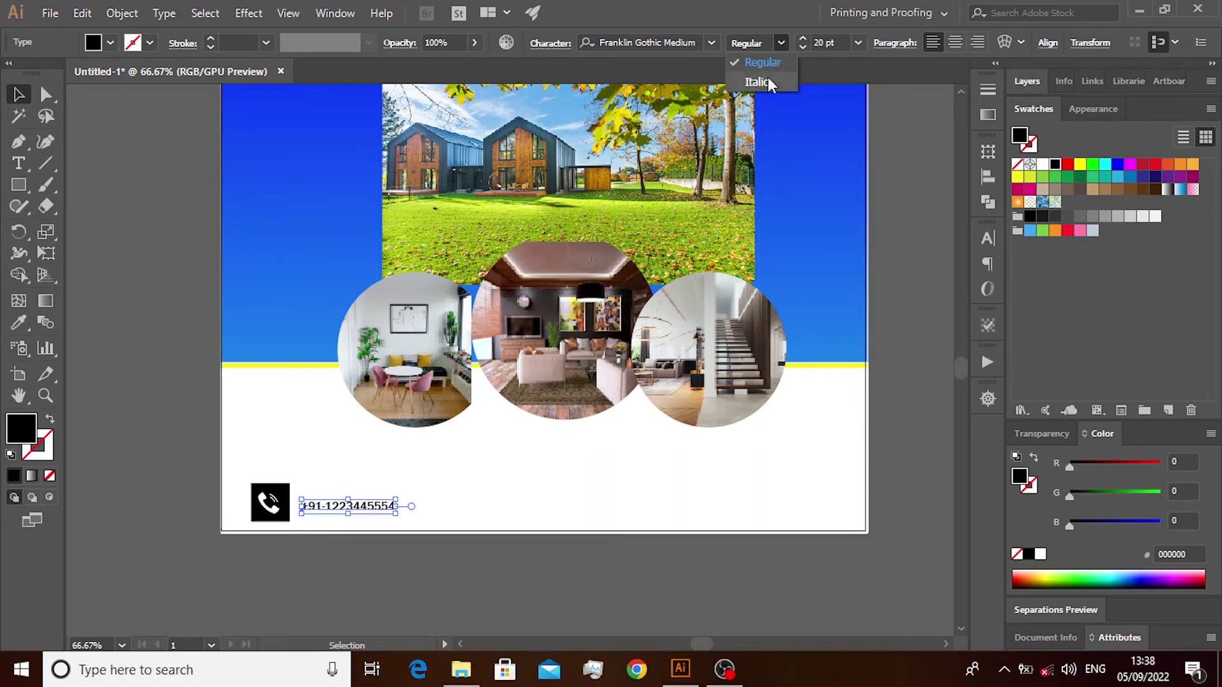
left_click(712, 44)
scroll(725, 102, "up", 5)
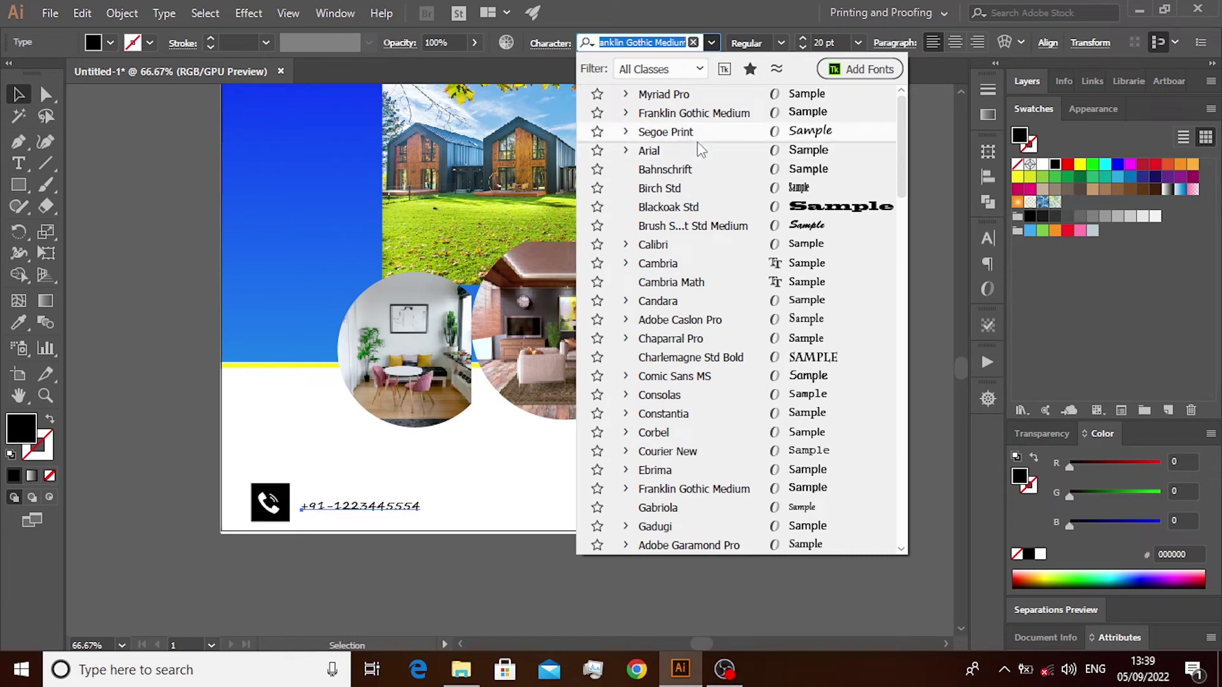
left_click(684, 152)
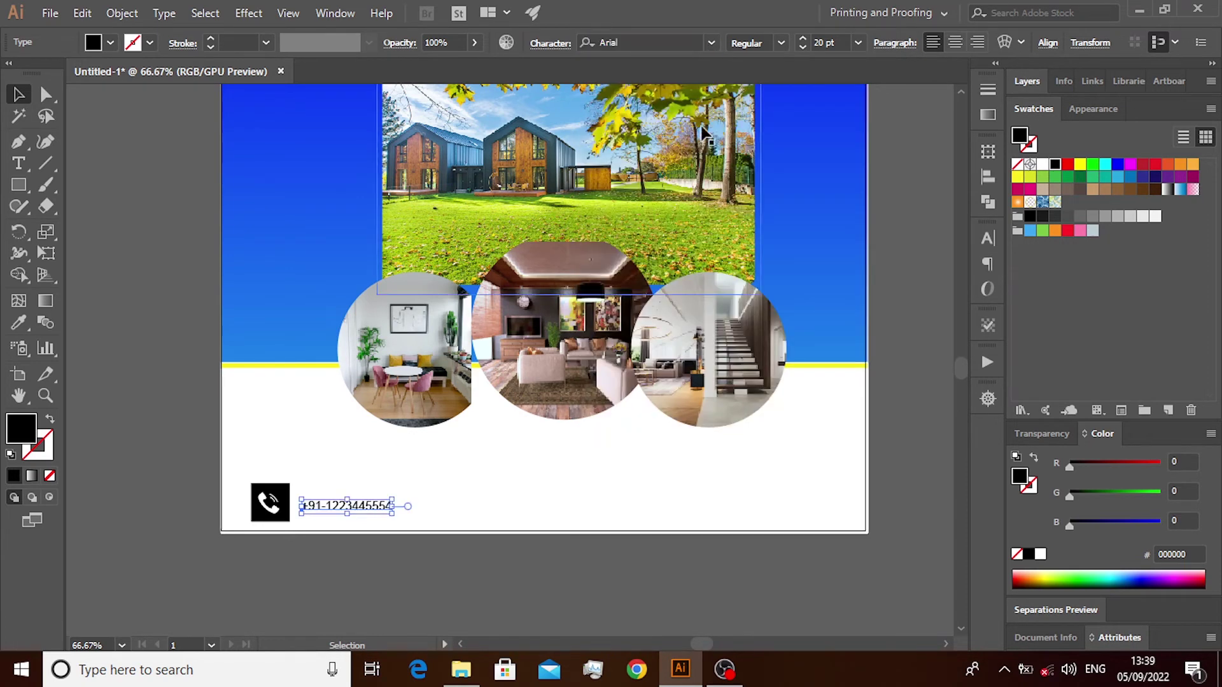
left_click(773, 45)
left_click(771, 102)
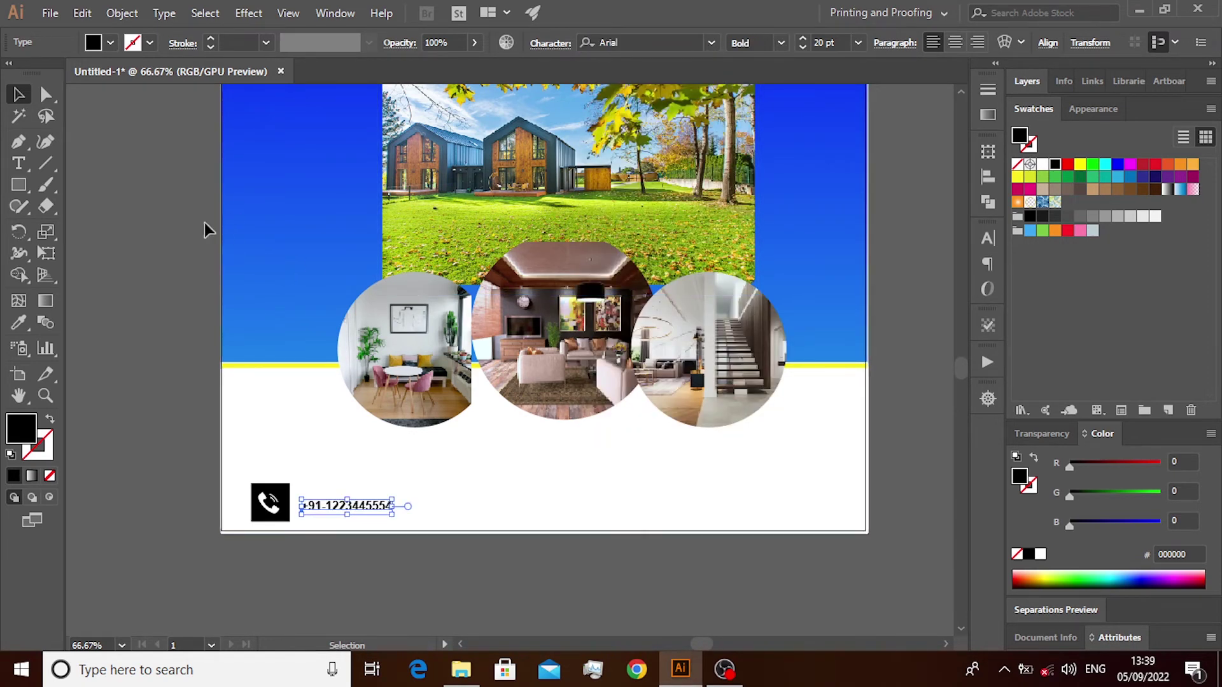
left_click(188, 217)
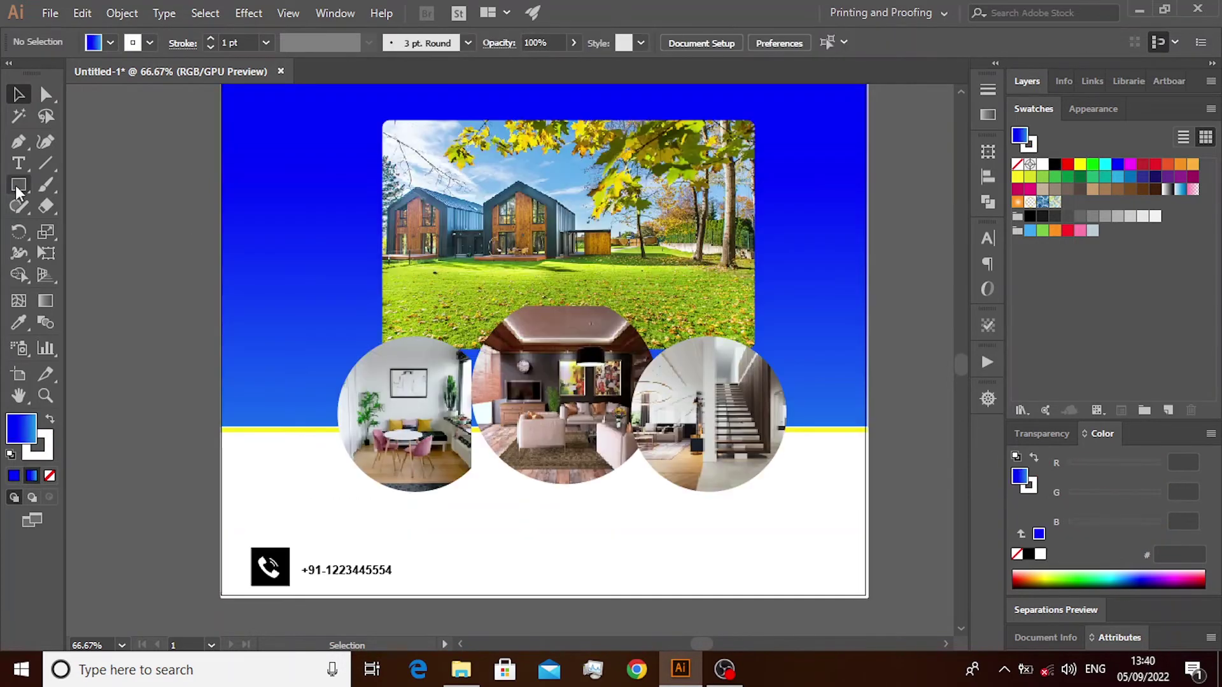
Draw a rounded-rectangle button below the interior circles, replacing the plain rectangle
key("m")
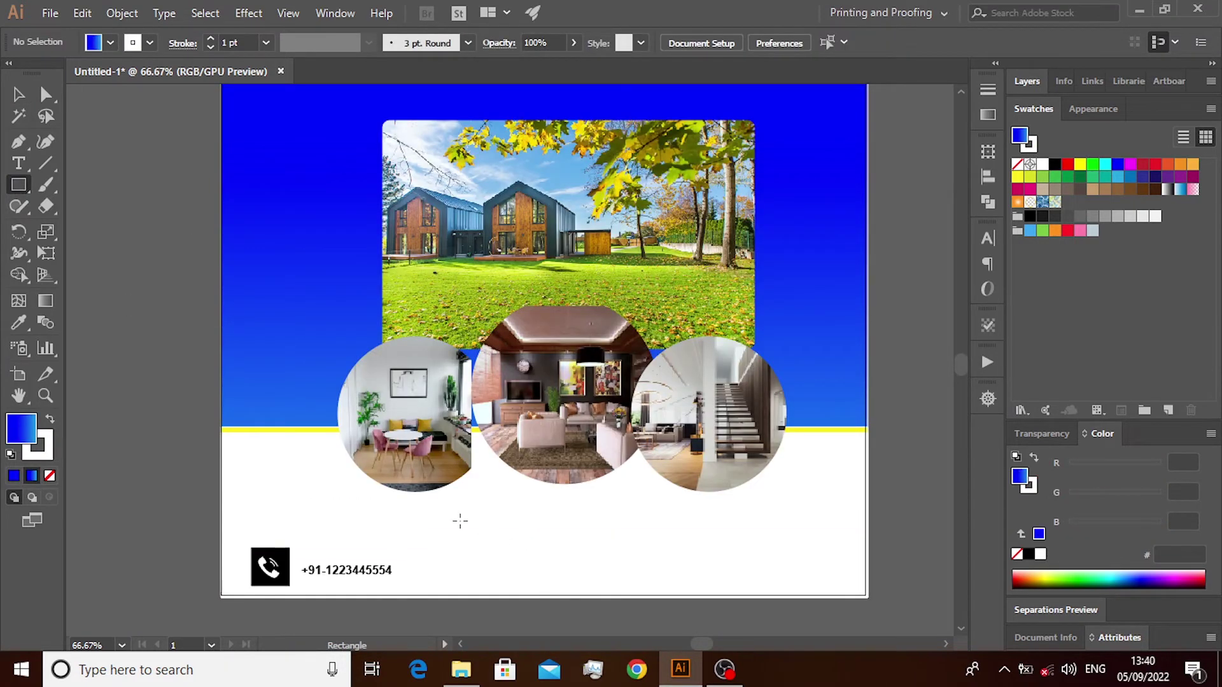
mouse_move(460, 515)
left_mouse_down()
mouse_move(533, 549)
mouse_move(603, 547)
left_mouse_up()
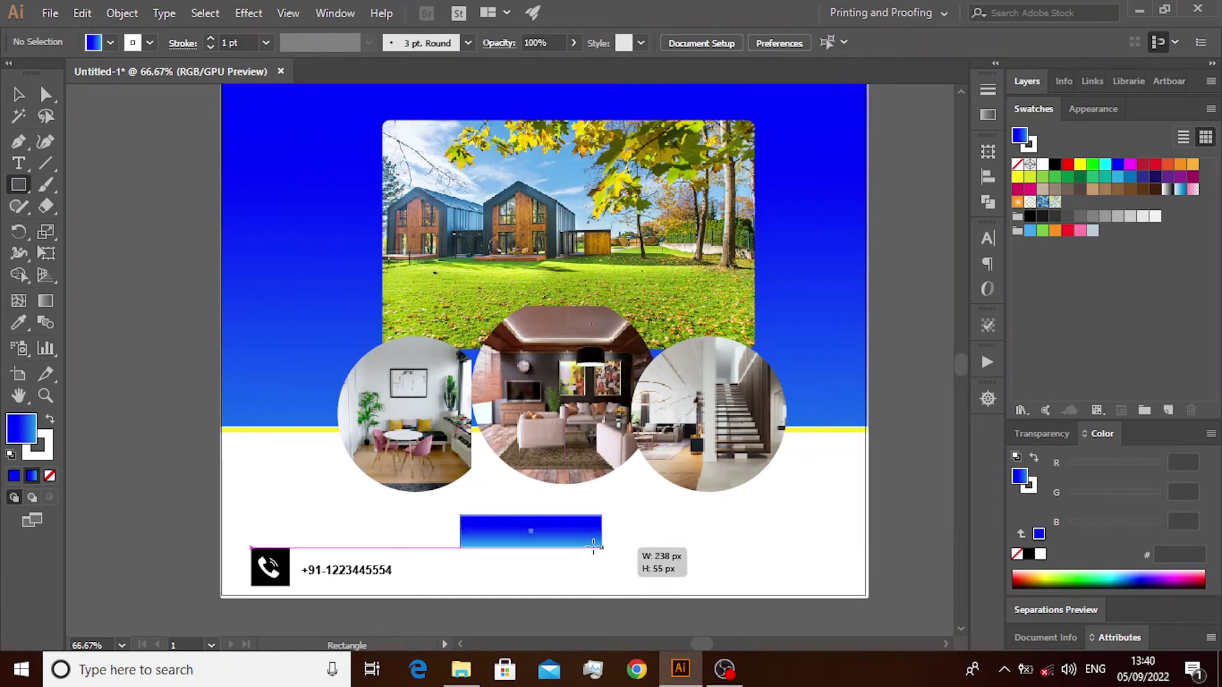
key("Delete")
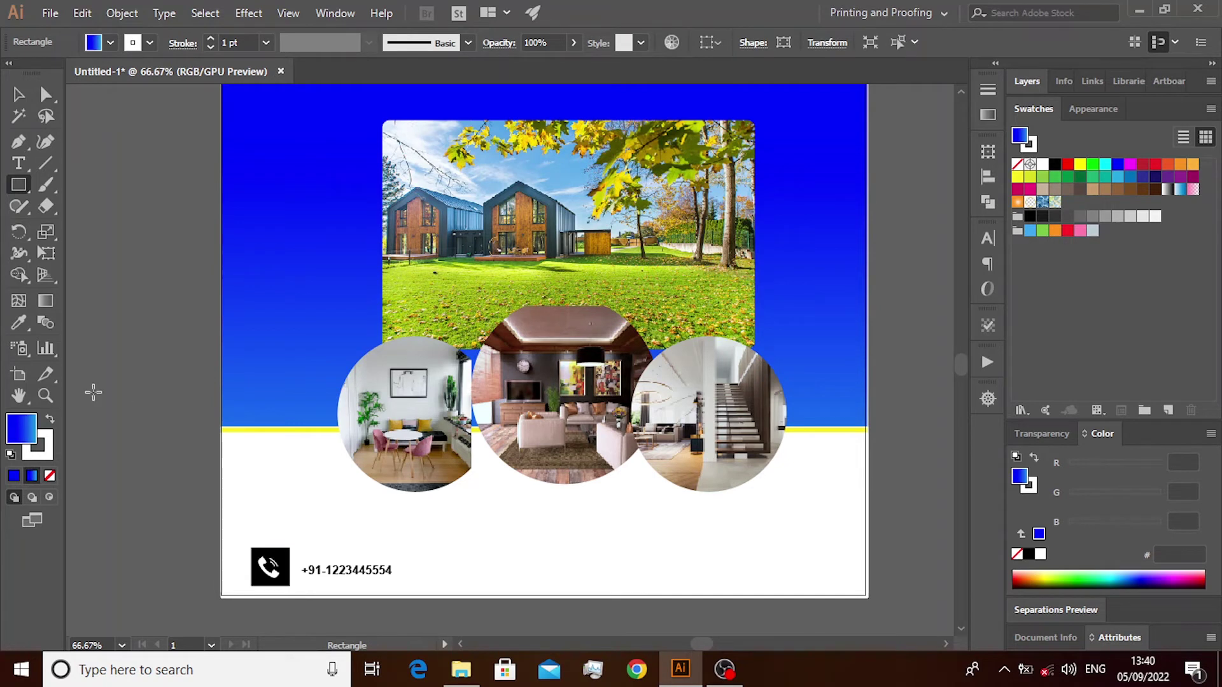
left_click_drag(18, 185, 74, 210)
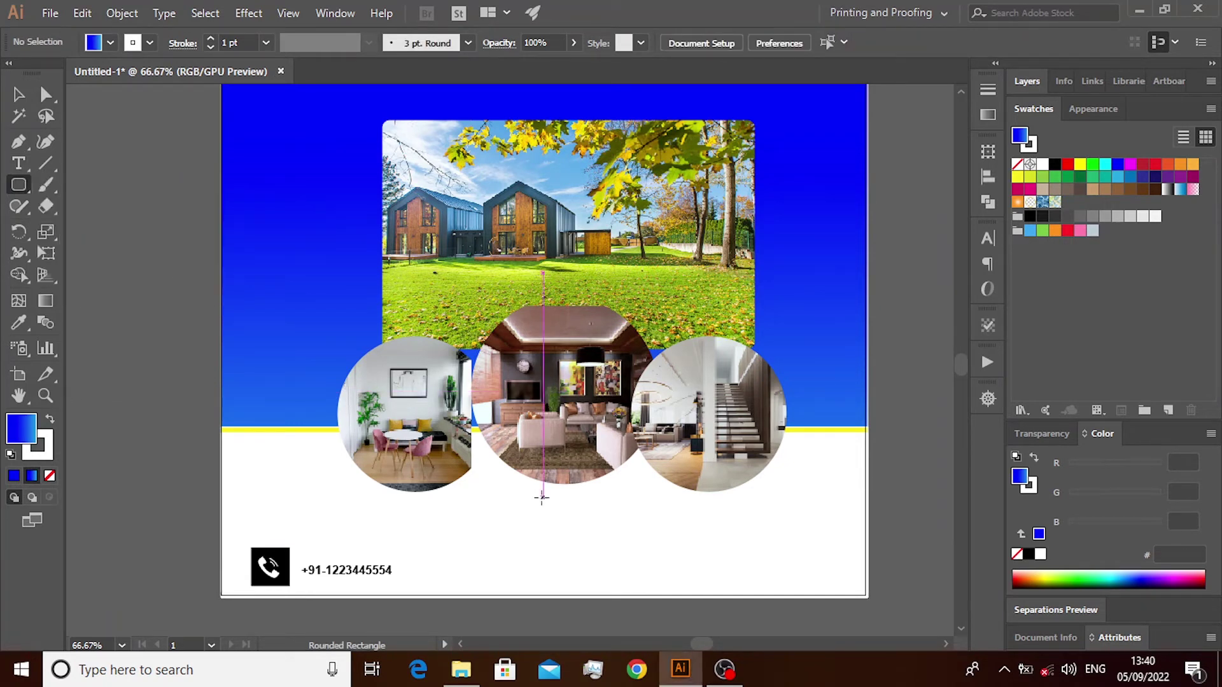
left_click_drag(500, 515, 621, 548)
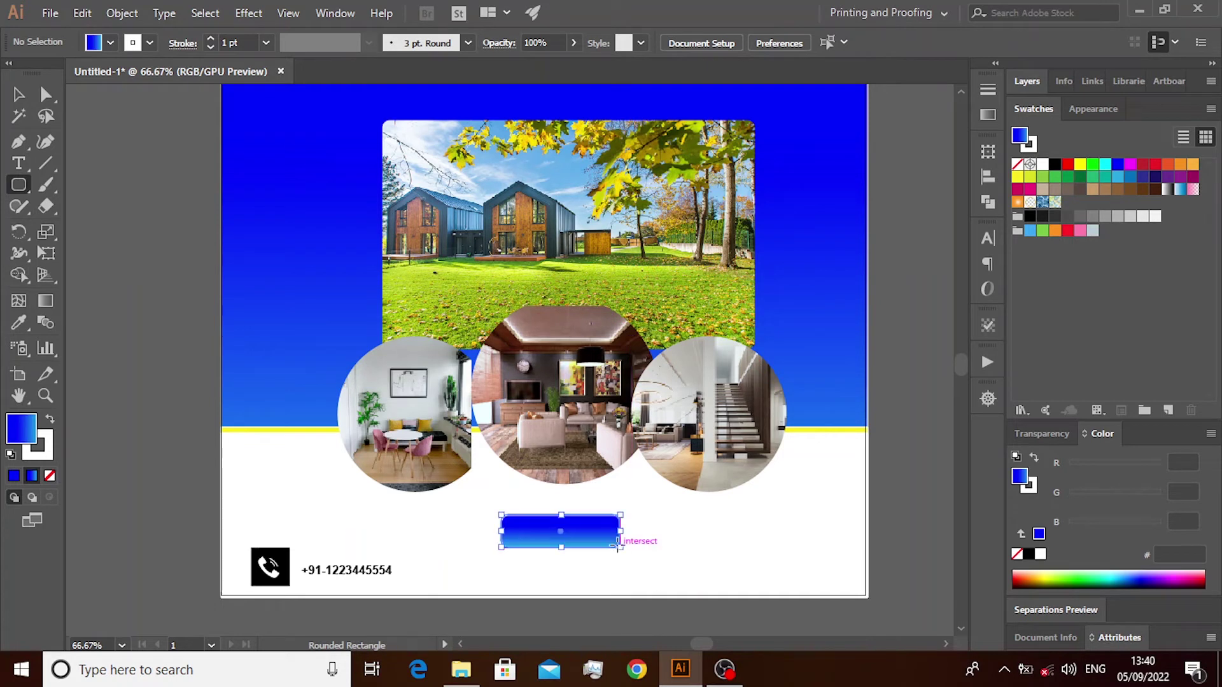
left_click(19, 94)
Add white BOOK NOW text centred inside the blue button
left_click(19, 163)
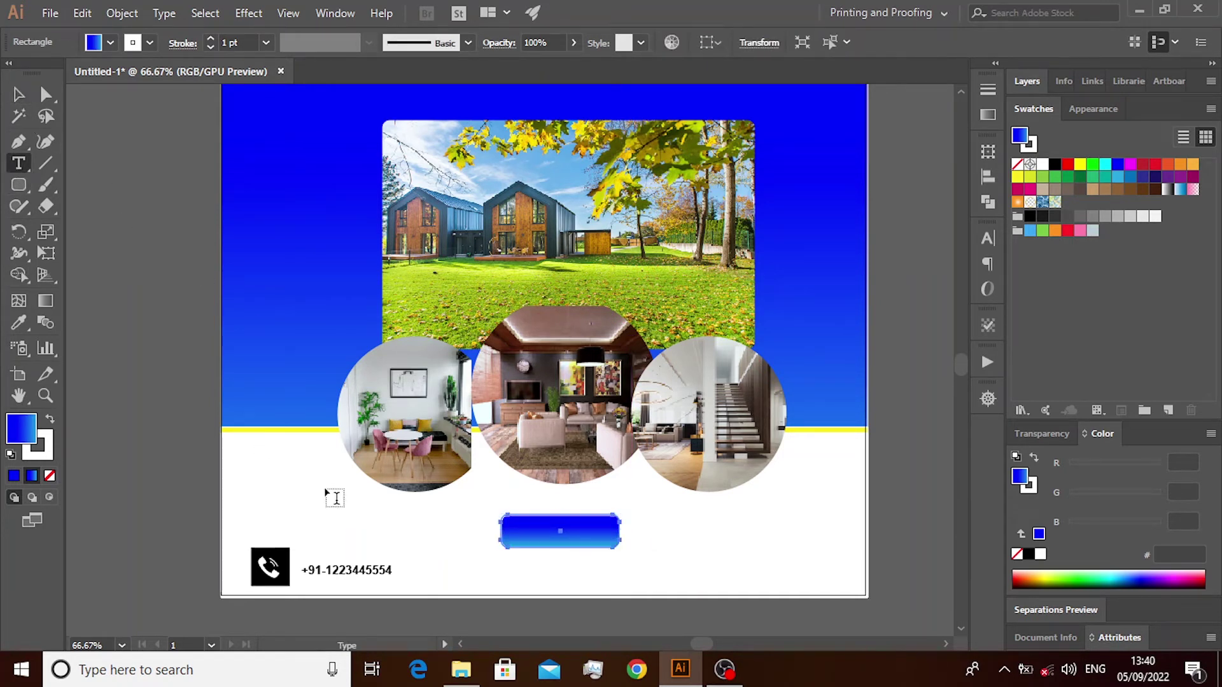
left_click(534, 526)
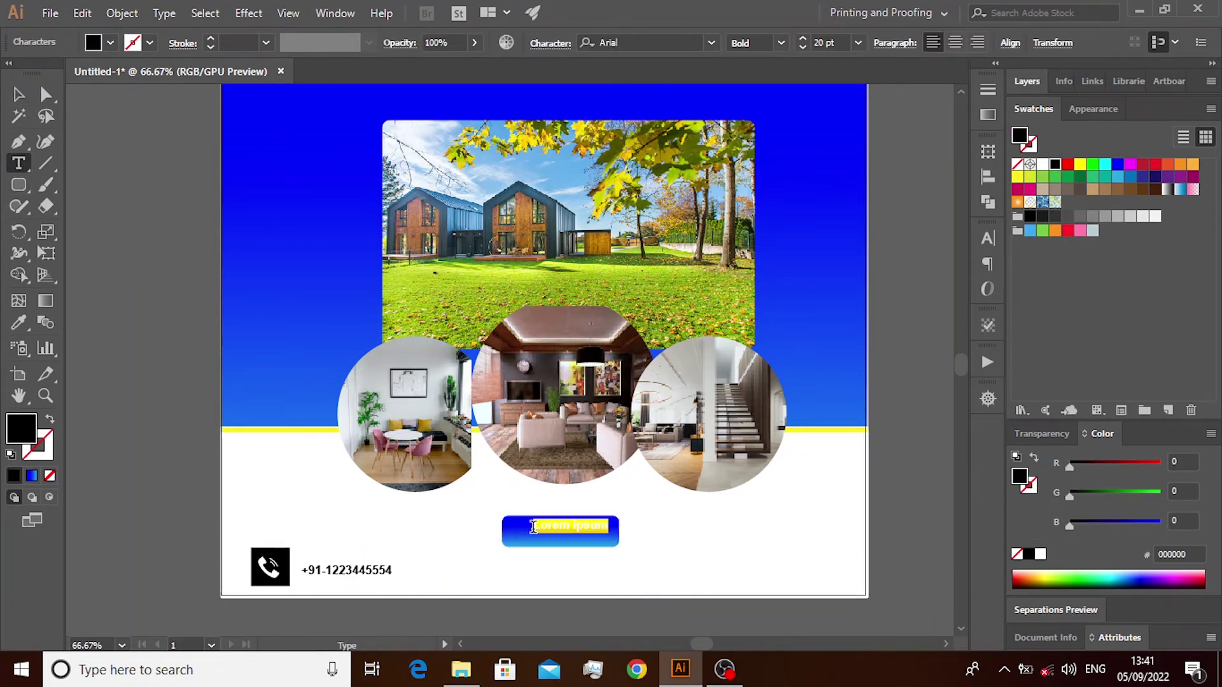
key("BackSpace")
type("BOOK NOW")
left_click_drag(610, 530, 521, 527)
left_click(1042, 164)
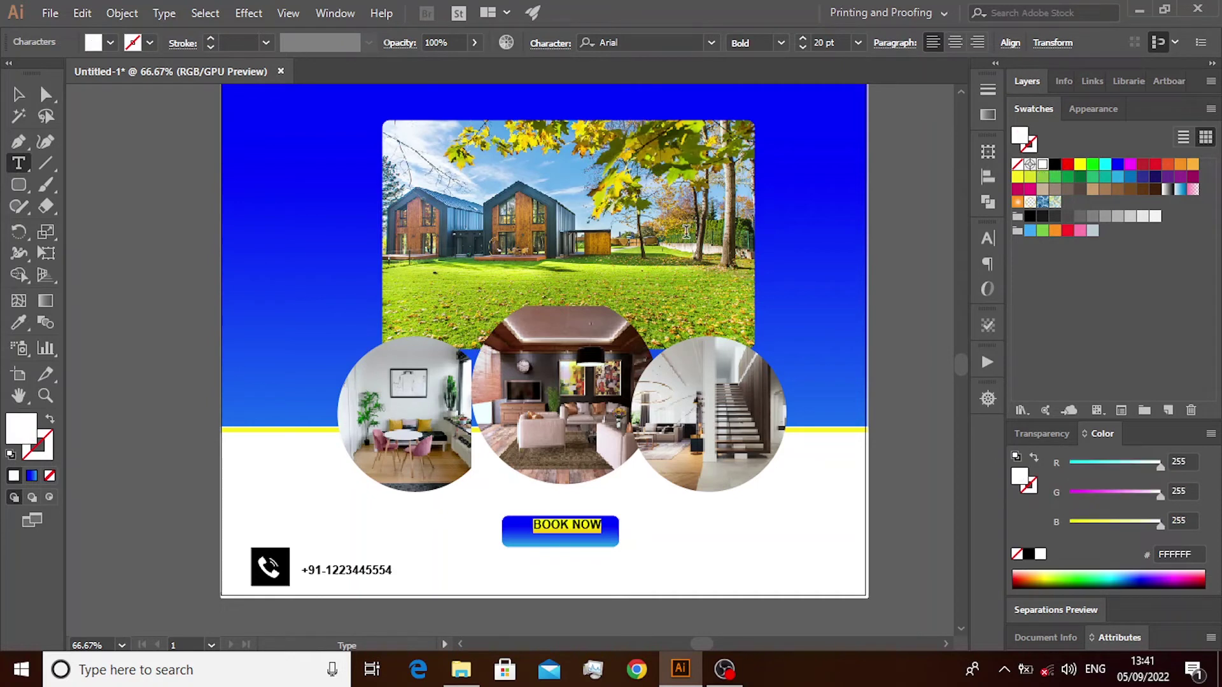
left_click(18, 94)
key("Down")
key("Down")
key("Down")
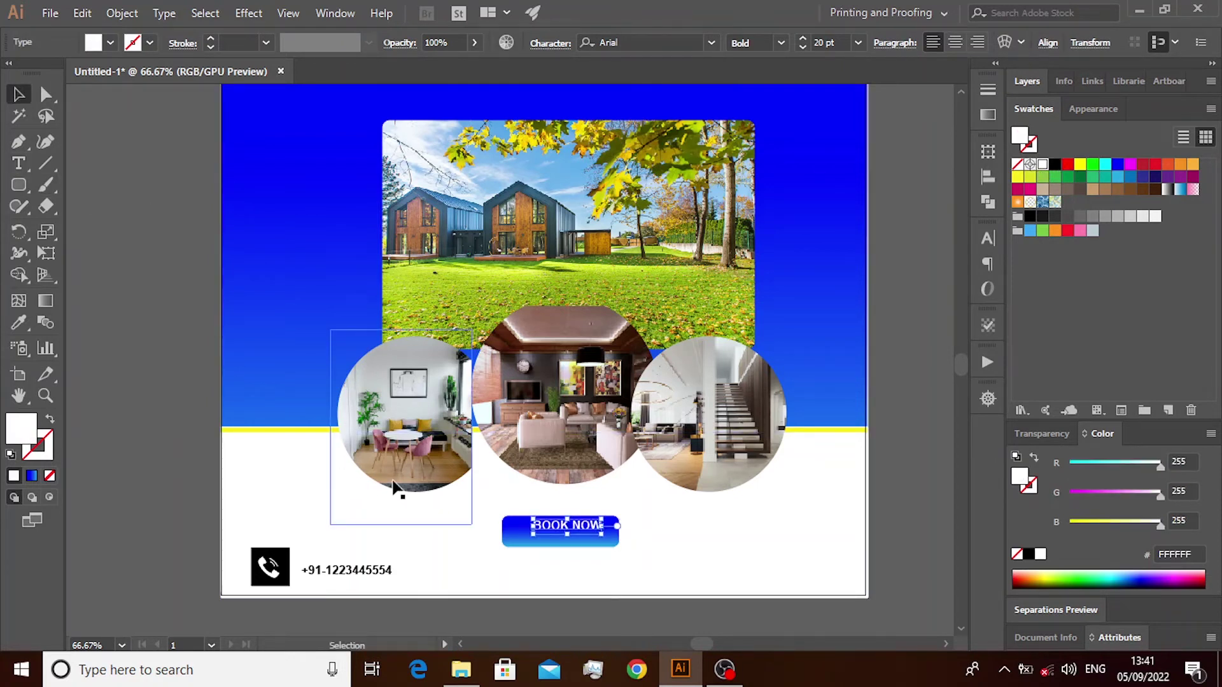
key("Left")
key("Left")
key("Left")
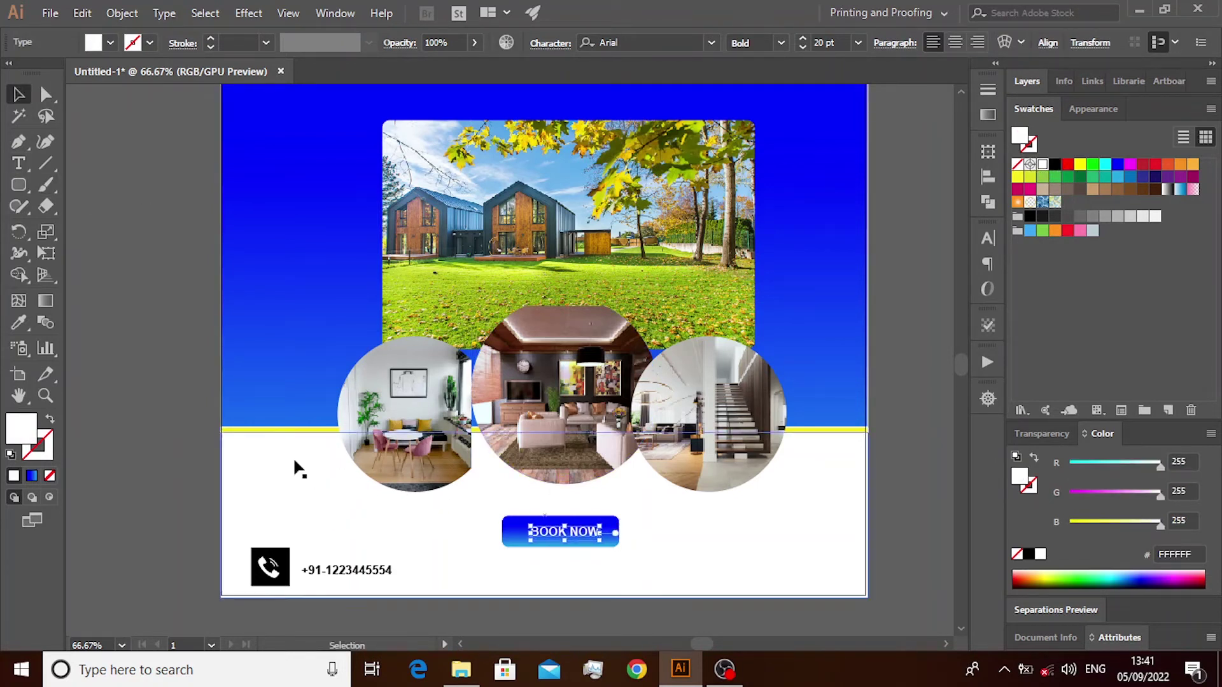
left_click(166, 382)
Set the button's gradient angle to 90°
left_click(517, 531)
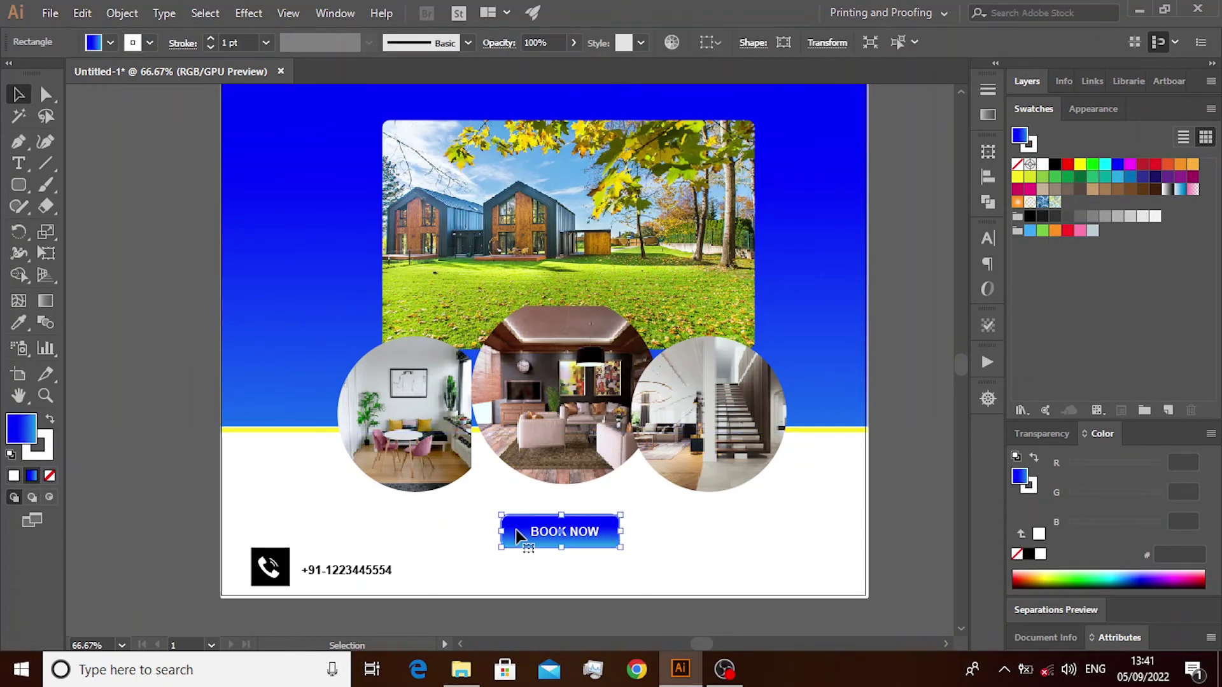
left_click(989, 114)
left_click(883, 155)
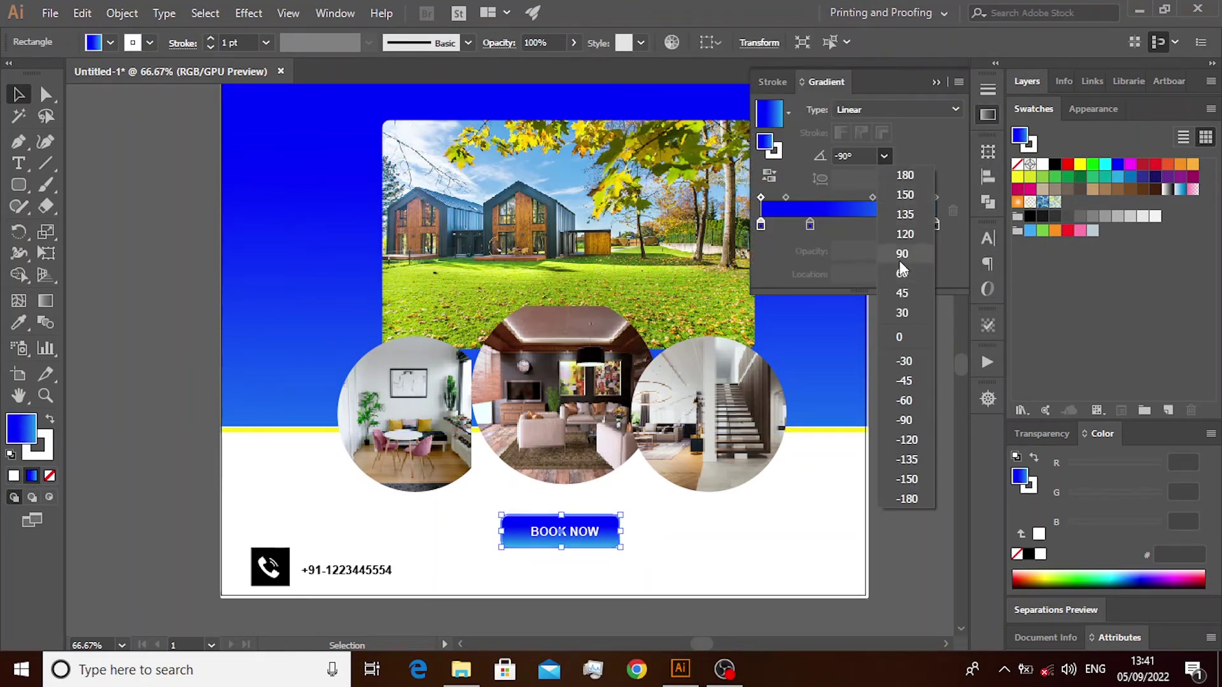
left_click(902, 254)
left_click(936, 82)
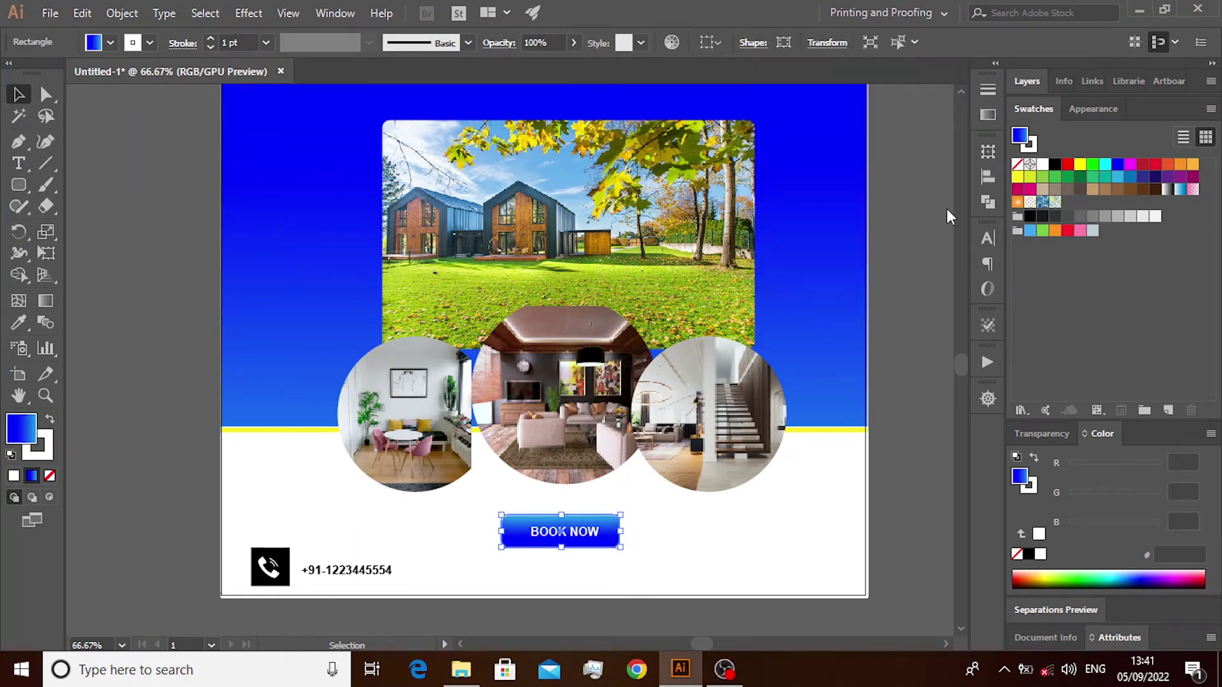
left_click(945, 209)
left_click(591, 533)
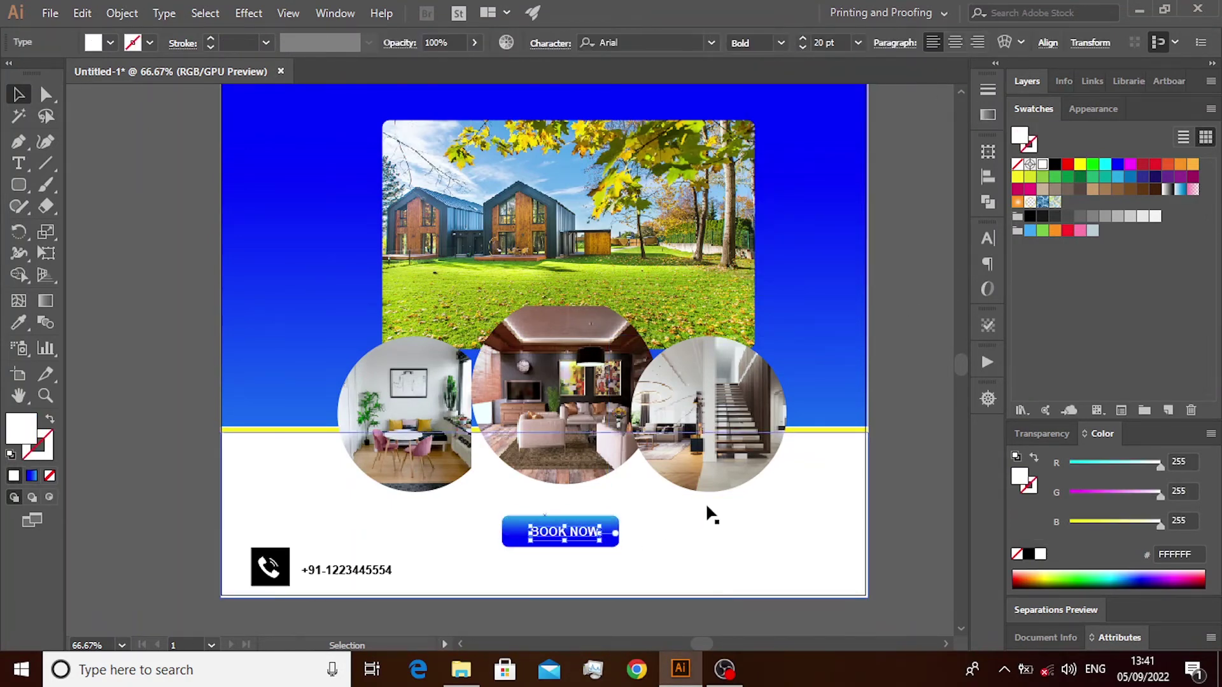
left_click(924, 240)
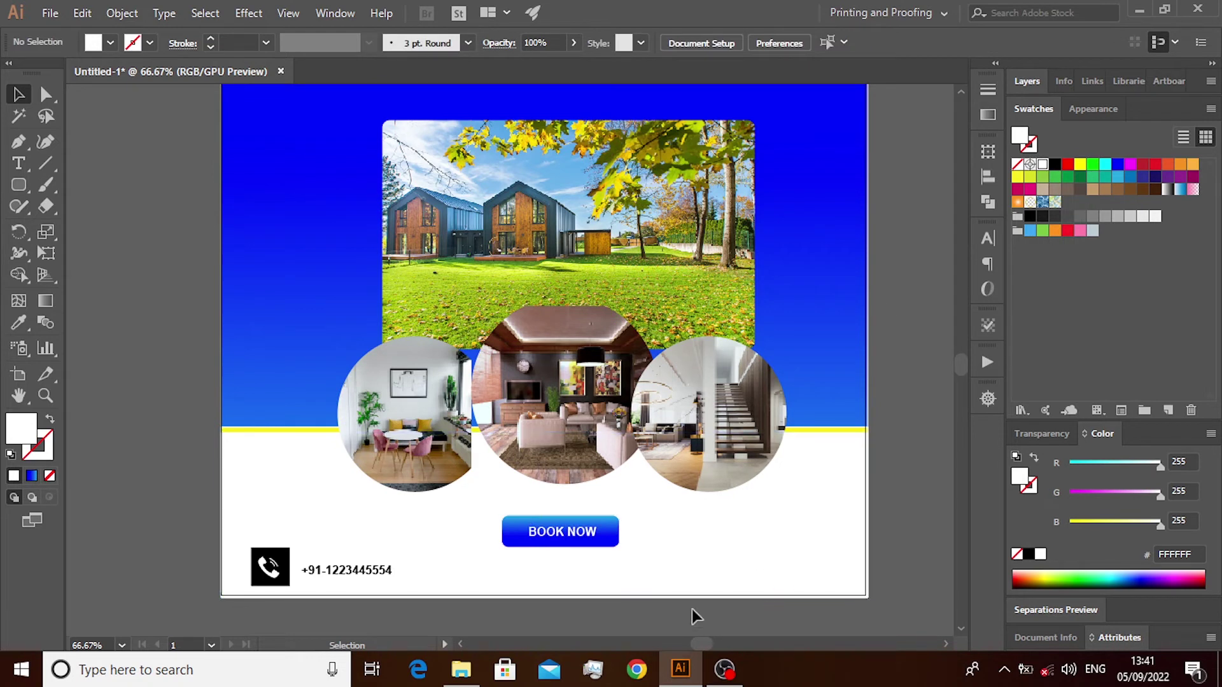
Start the web address text 'ww' at lower right and drag the globe image onto the canvas
left_click(18, 166)
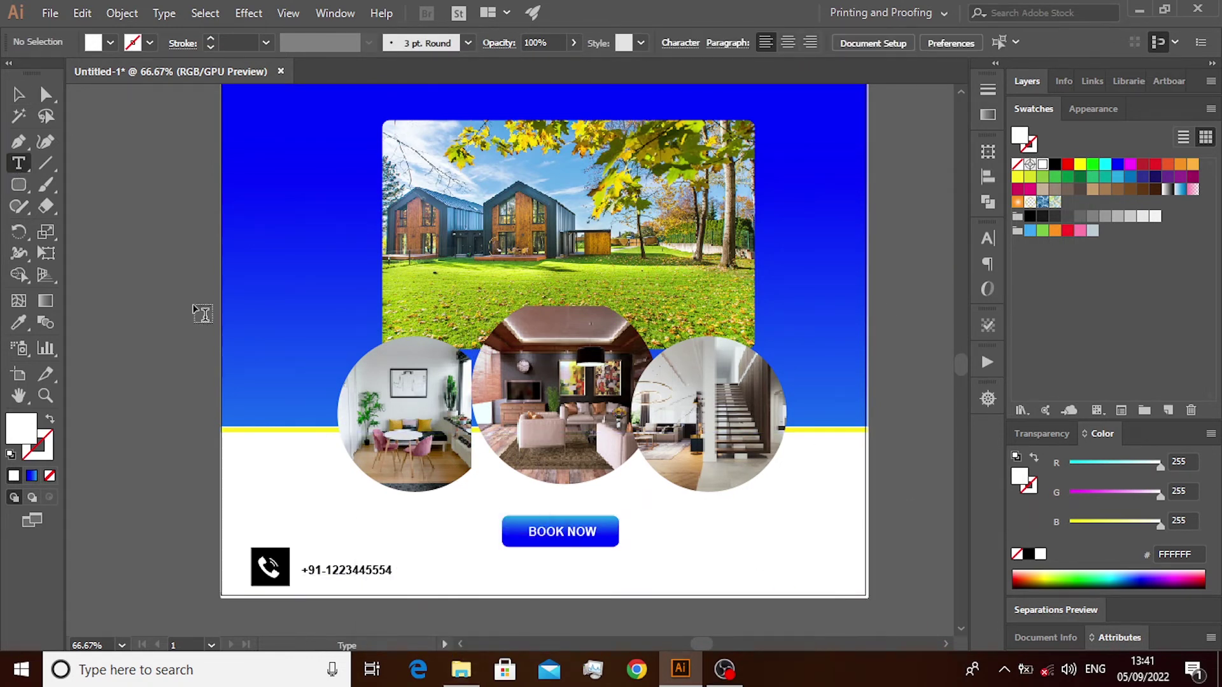
left_click(728, 577)
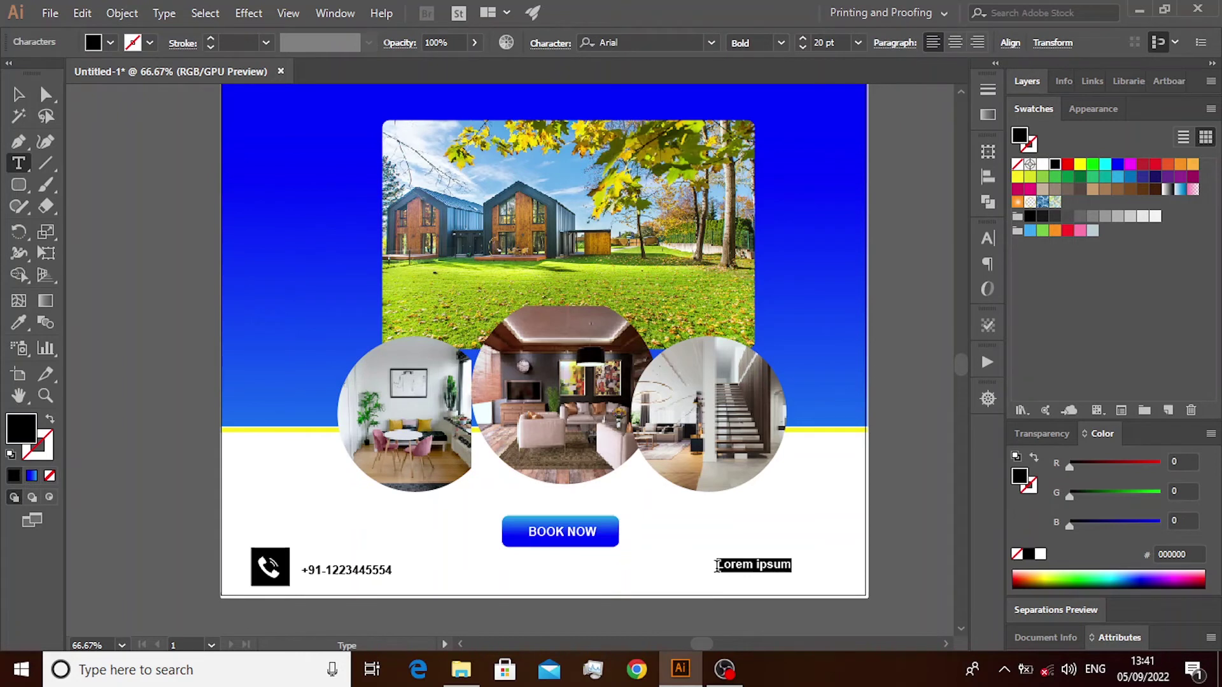
type("ww")
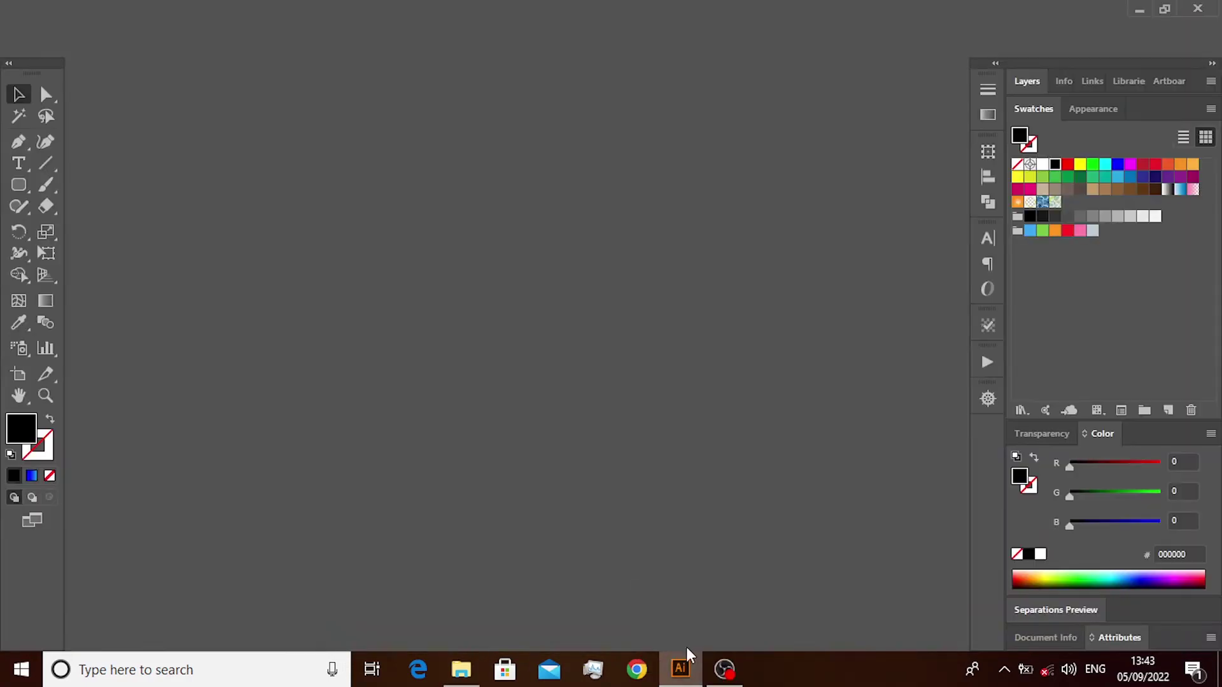
mouse_move(689, 650)
left_mouse_down()
mouse_move(697, 630)
mouse_move(175, 449)
left_mouse_up()
scroll(176, 449, "down", 2)
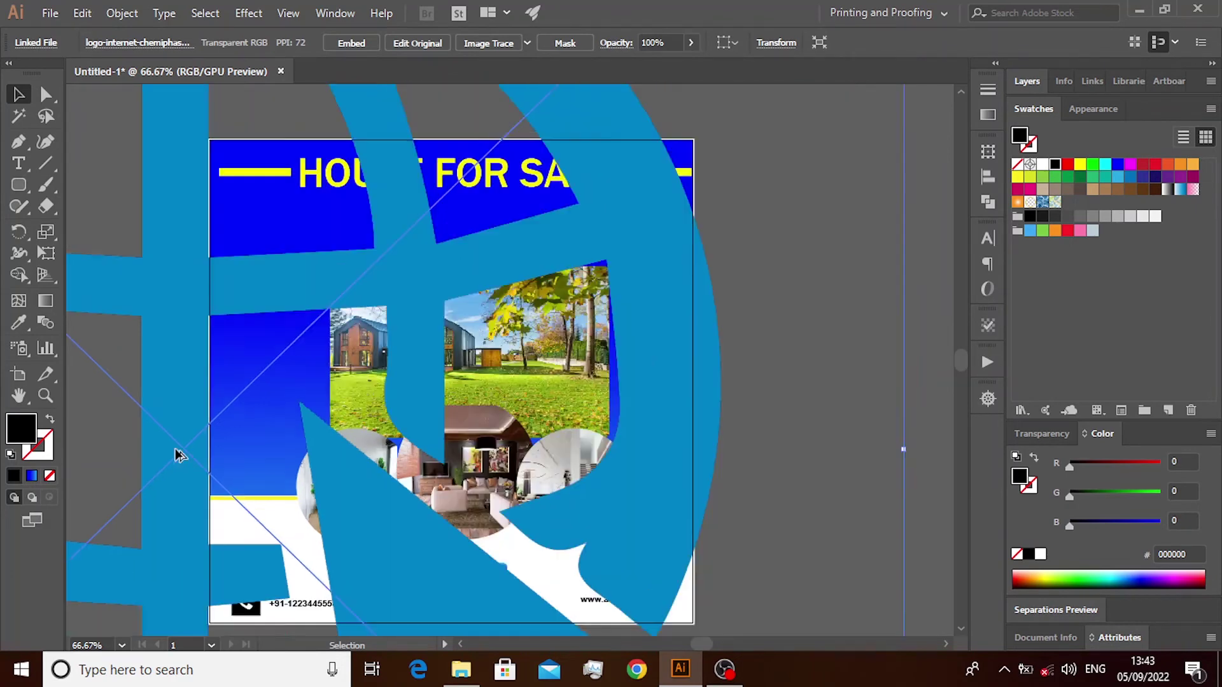
scroll(204, 489, "down", 2)
scroll(236, 535, "down", 2)
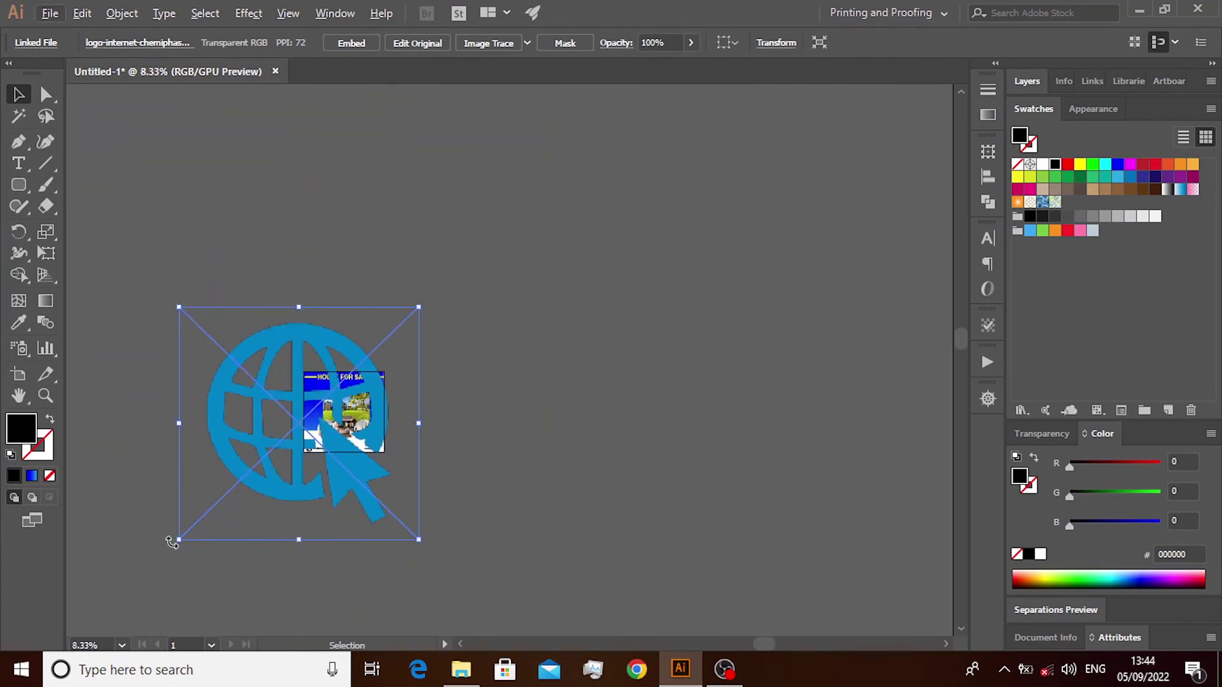
left_click_drag(180, 541, 388, 337)
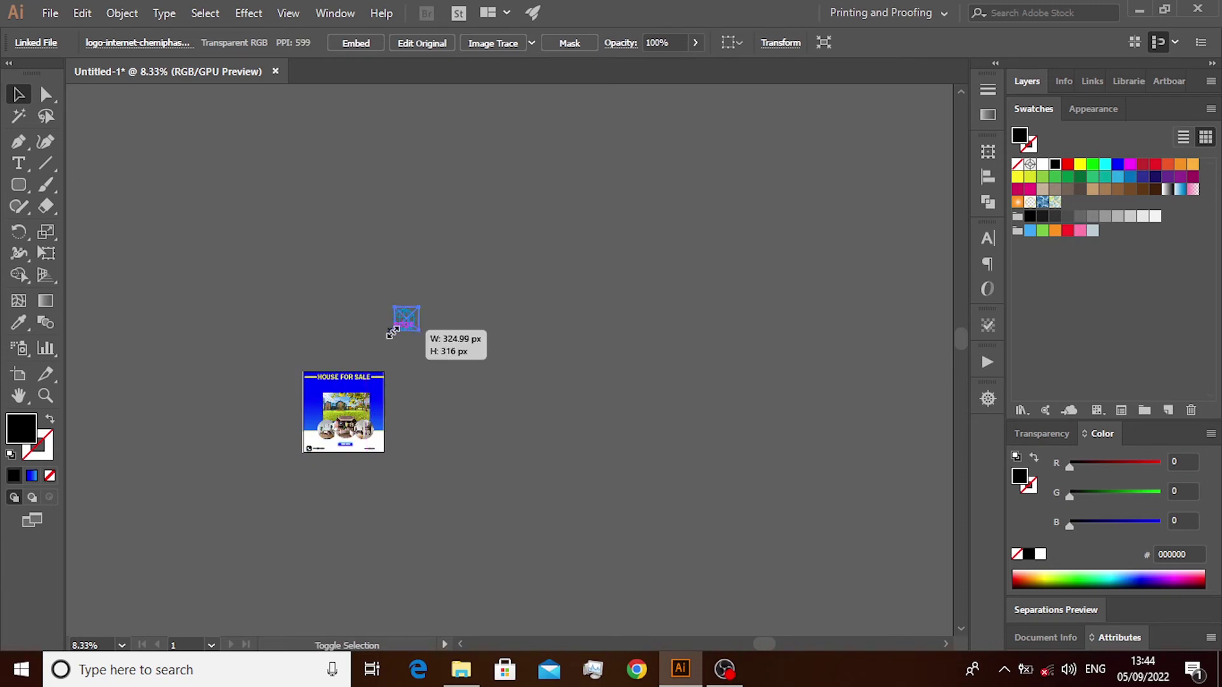
left_click_drag(389, 338, 399, 329)
scroll(401, 328, "up", 1)
scroll(461, 317, "down", 2)
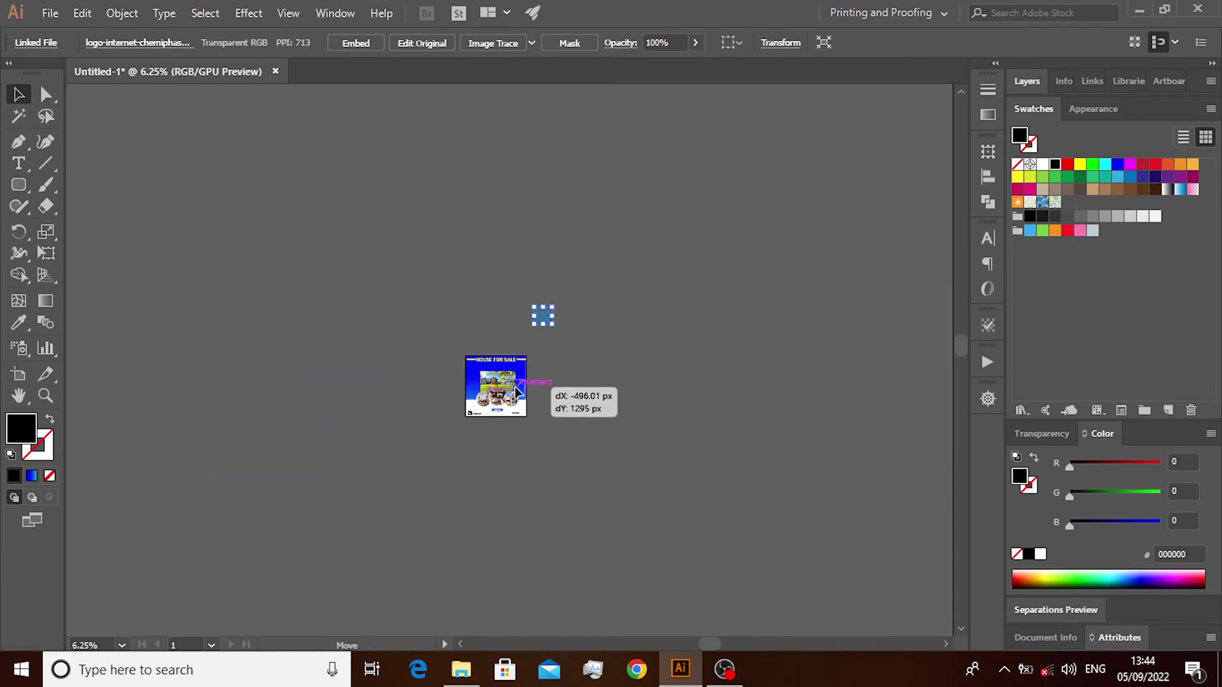
left_click_drag(543, 317, 518, 394)
scroll(518, 393, "up", 2)
scroll(518, 394, "up", 4)
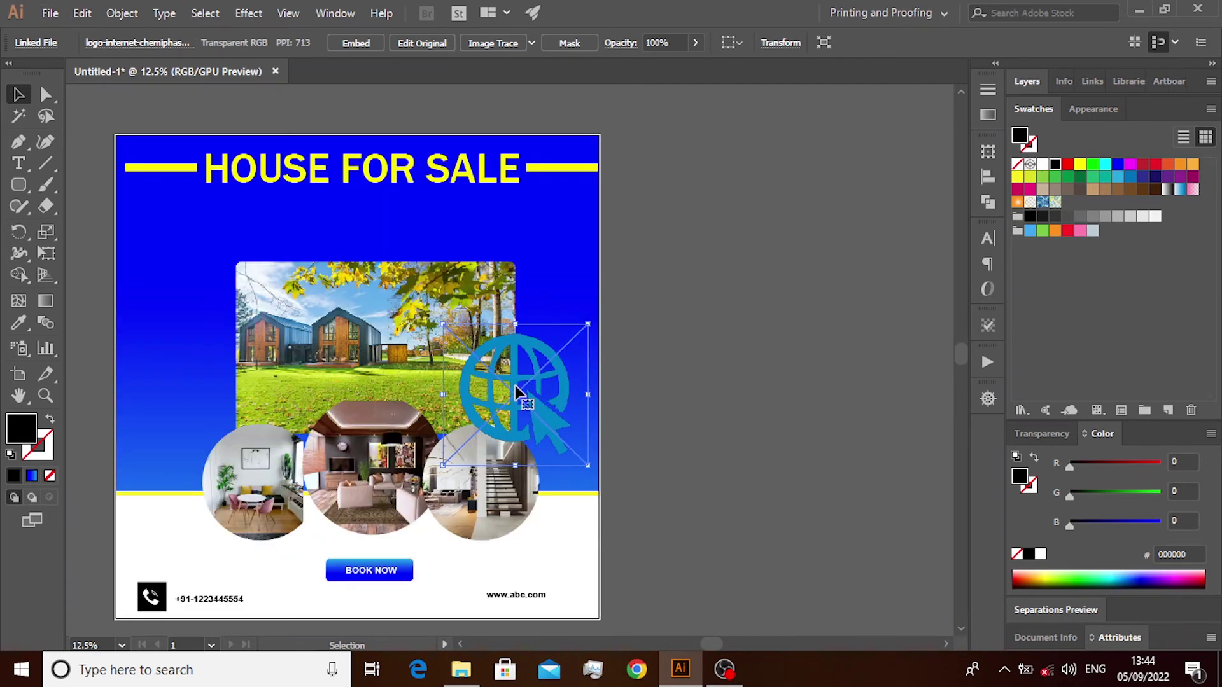
mouse_move(470, 439)
left_mouse_down()
mouse_move(553, 357)
mouse_move(464, 586)
left_mouse_up()
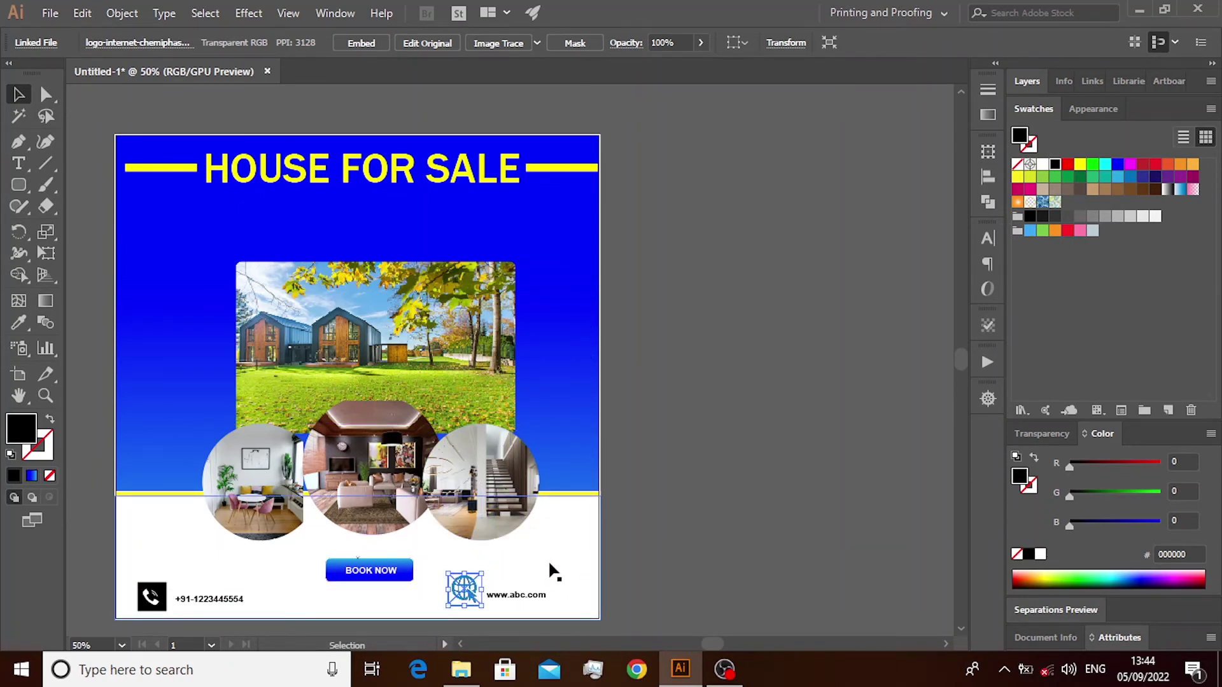
key("Down")
key("Down")
key("Down")
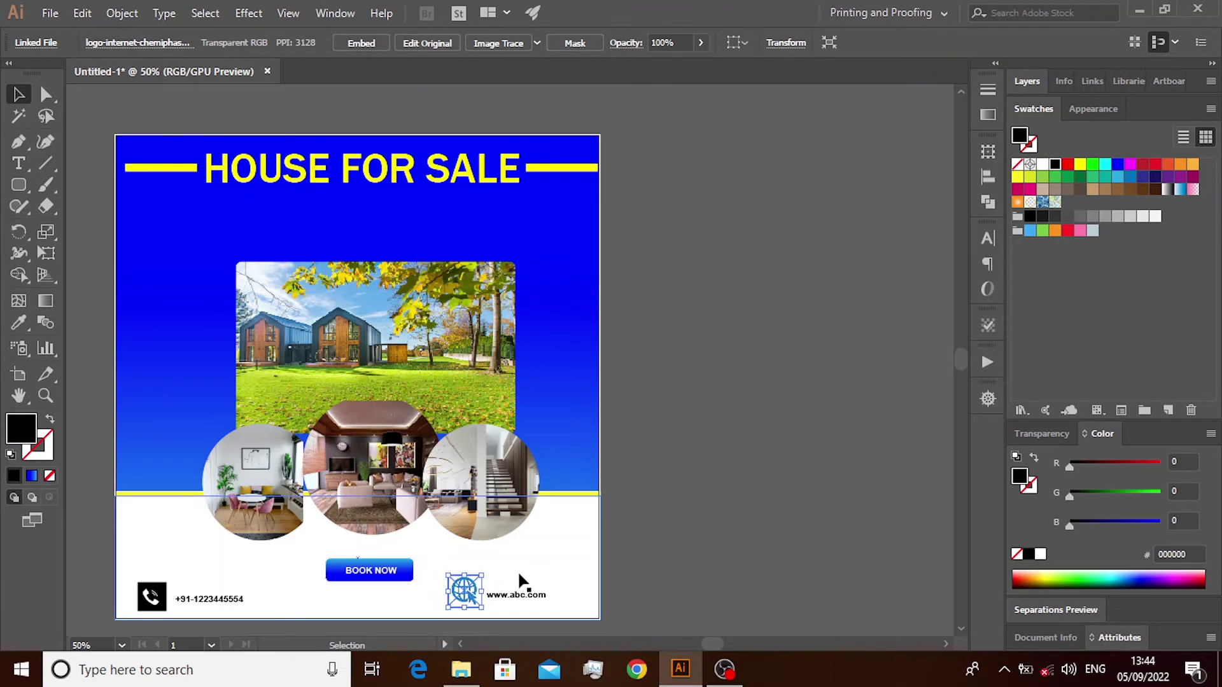
key("Down")
key("Down")
Rasterize the globe icon with Object > Rasterize and fine-tune its position
left_click(122, 12)
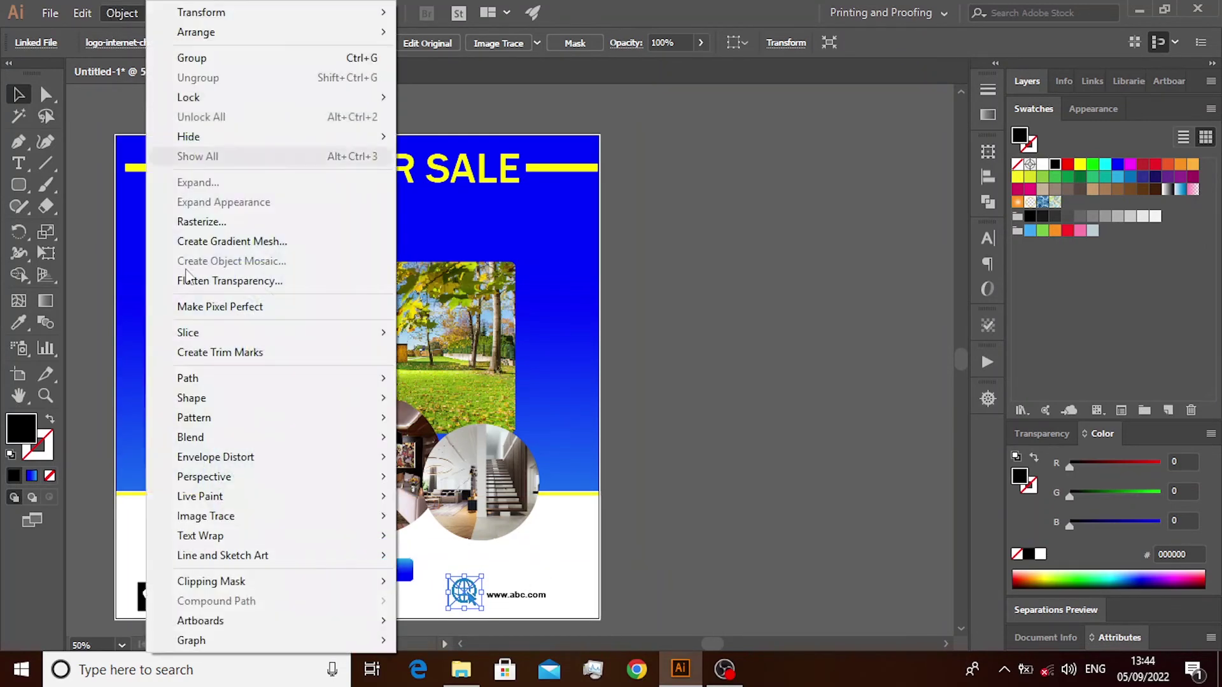
left_click(201, 222)
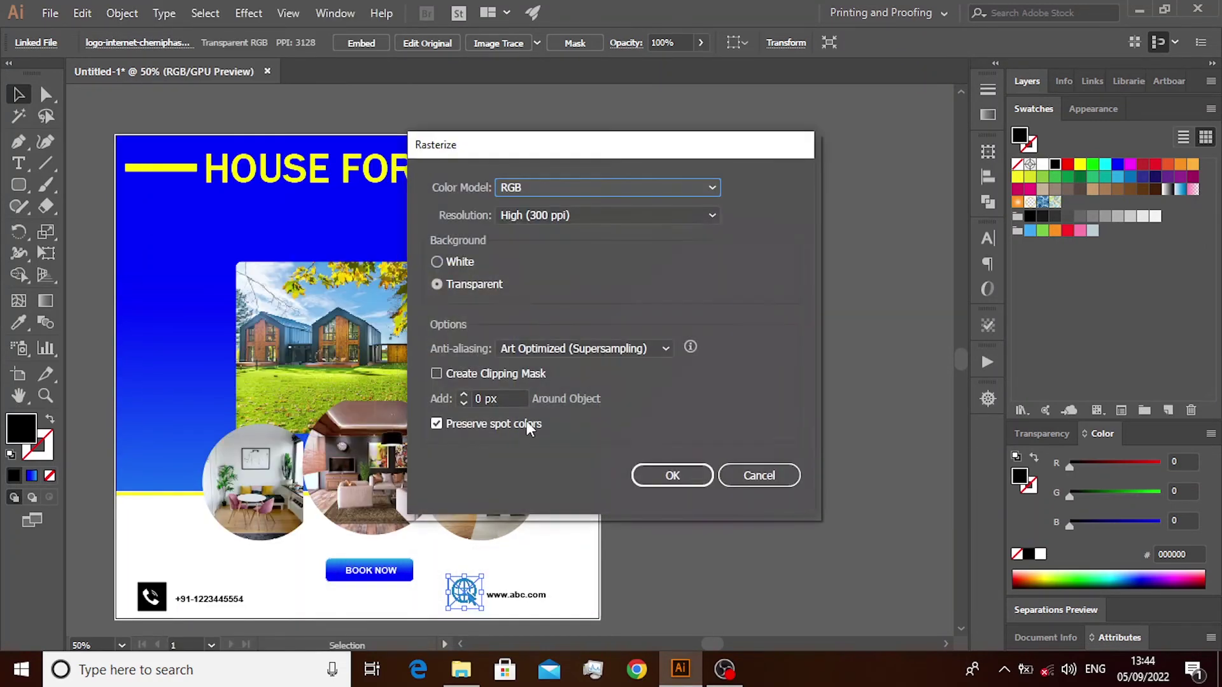
left_click(662, 468)
left_click(571, 523)
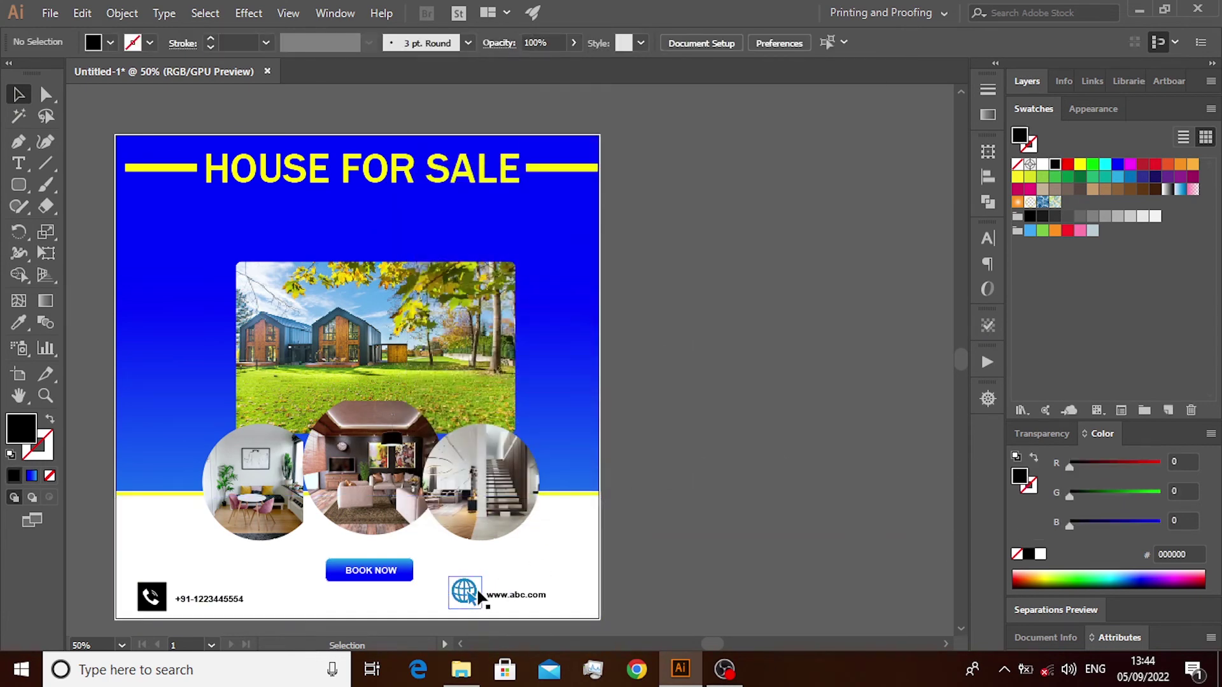
left_click_drag(464, 593, 575, 572)
Add black and light-blue stops to the background rectangle's gradient
left_click(681, 507)
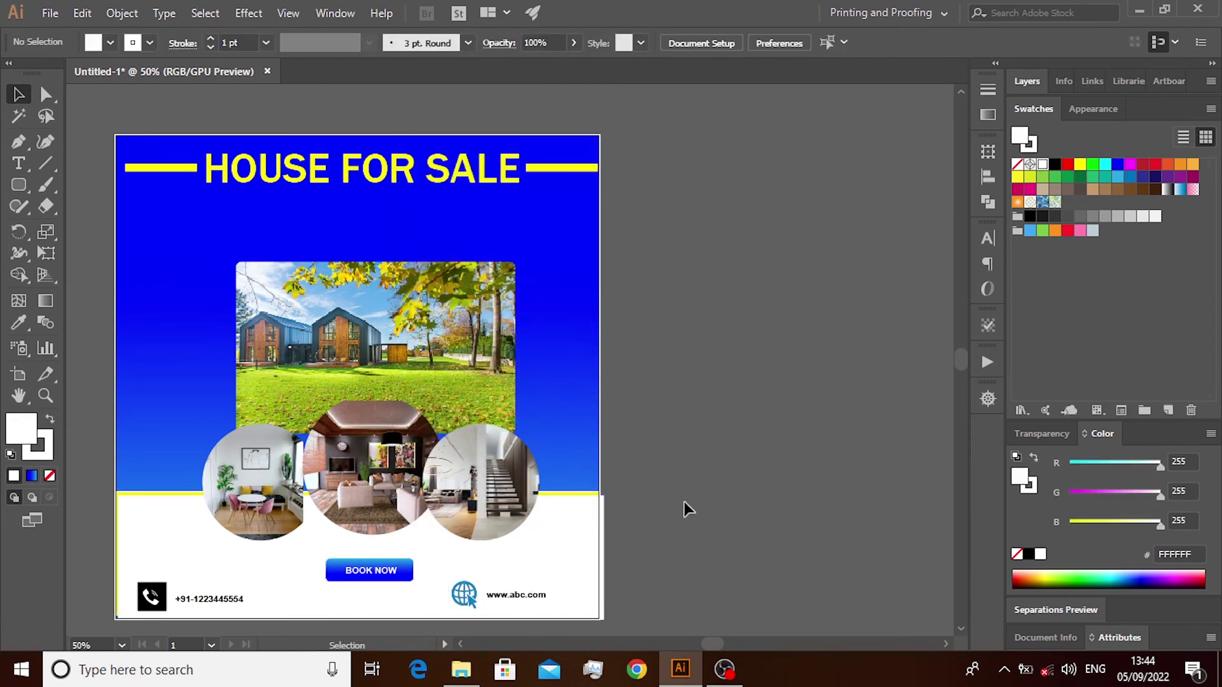
left_click(339, 220)
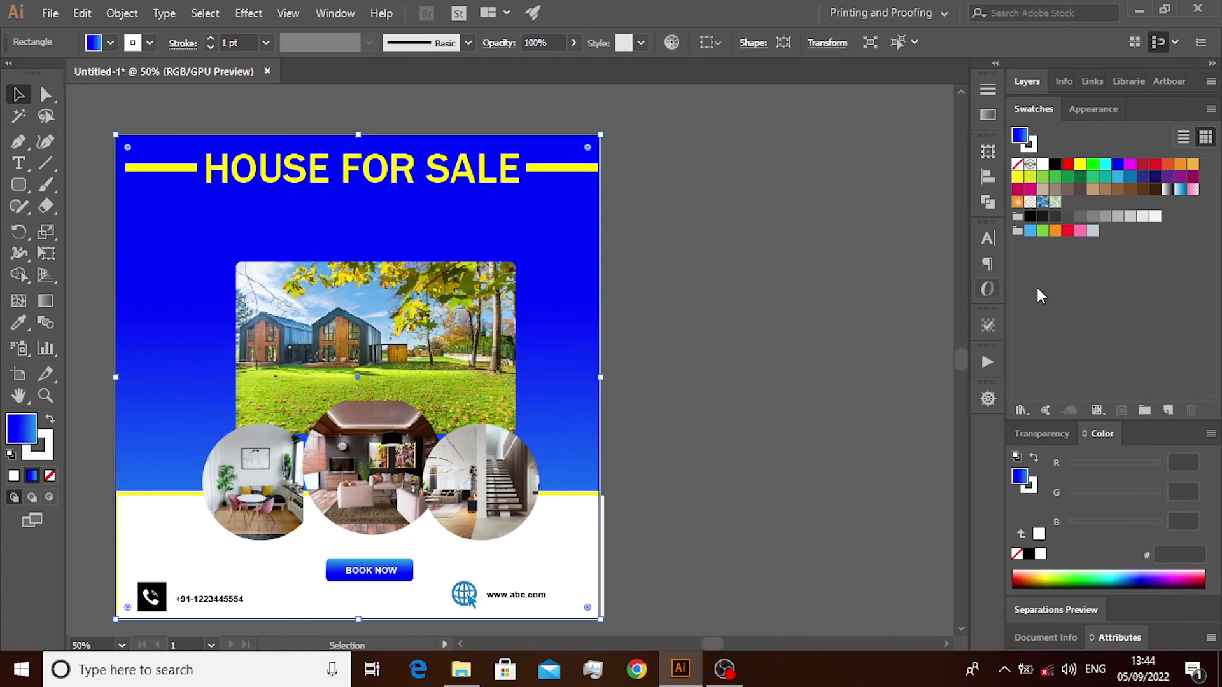
left_click(988, 114)
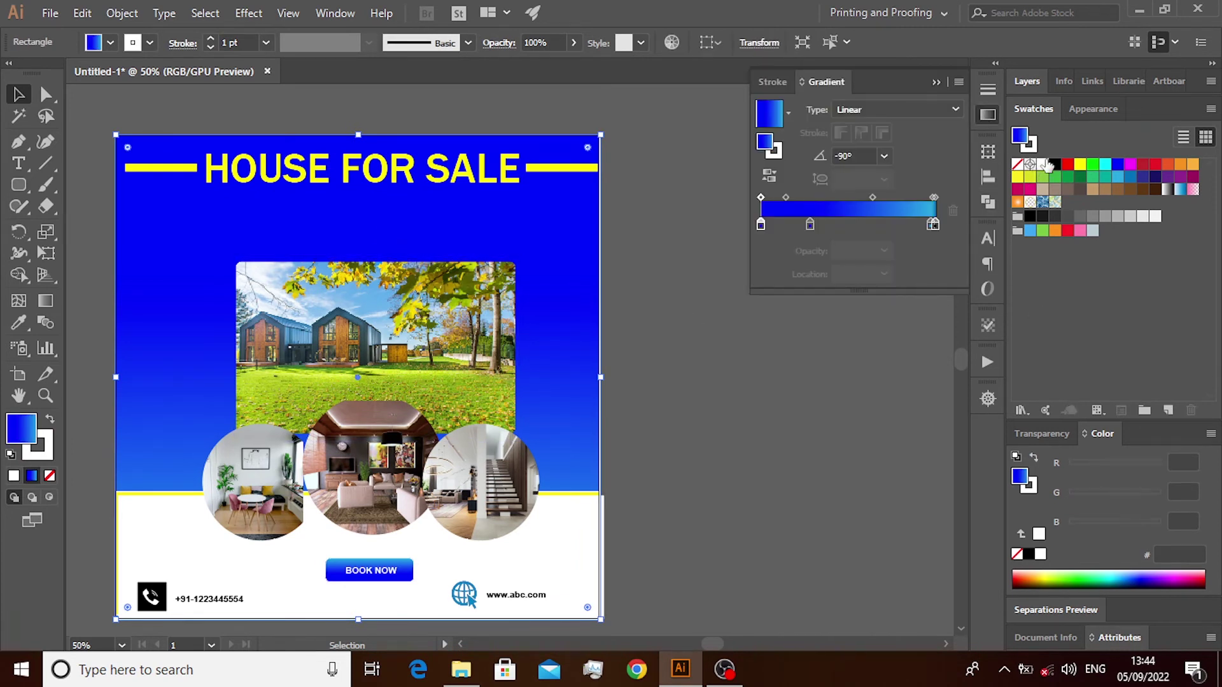
mouse_move(1054, 164)
left_mouse_down()
mouse_move(762, 224)
mouse_move(867, 226)
mouse_move(853, 225)
left_mouse_up()
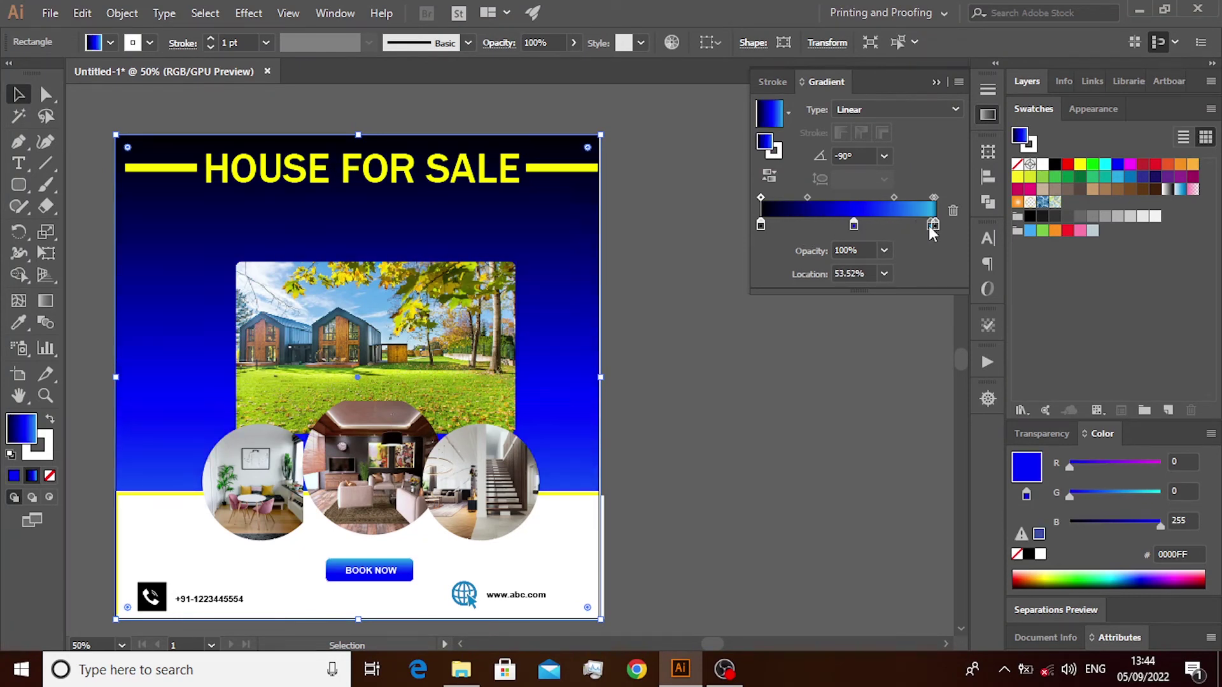
left_click_drag(933, 224, 837, 224)
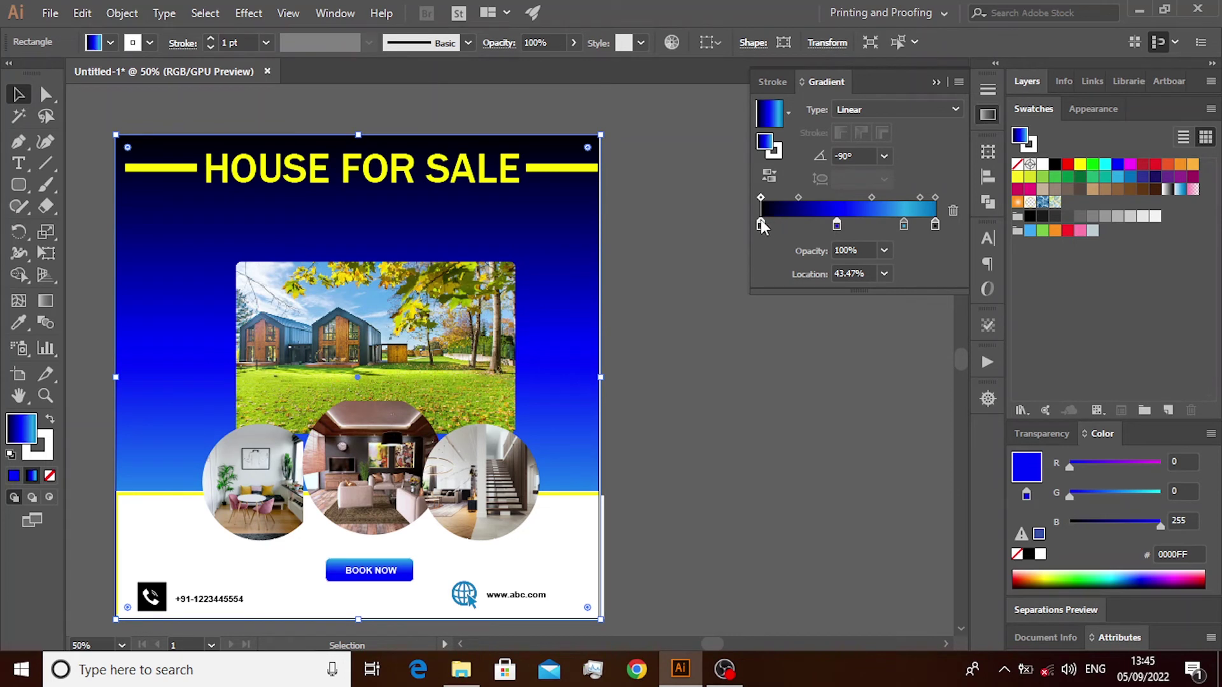
mouse_move(761, 223)
left_mouse_down()
mouse_move(797, 225)
mouse_move(756, 223)
left_mouse_up()
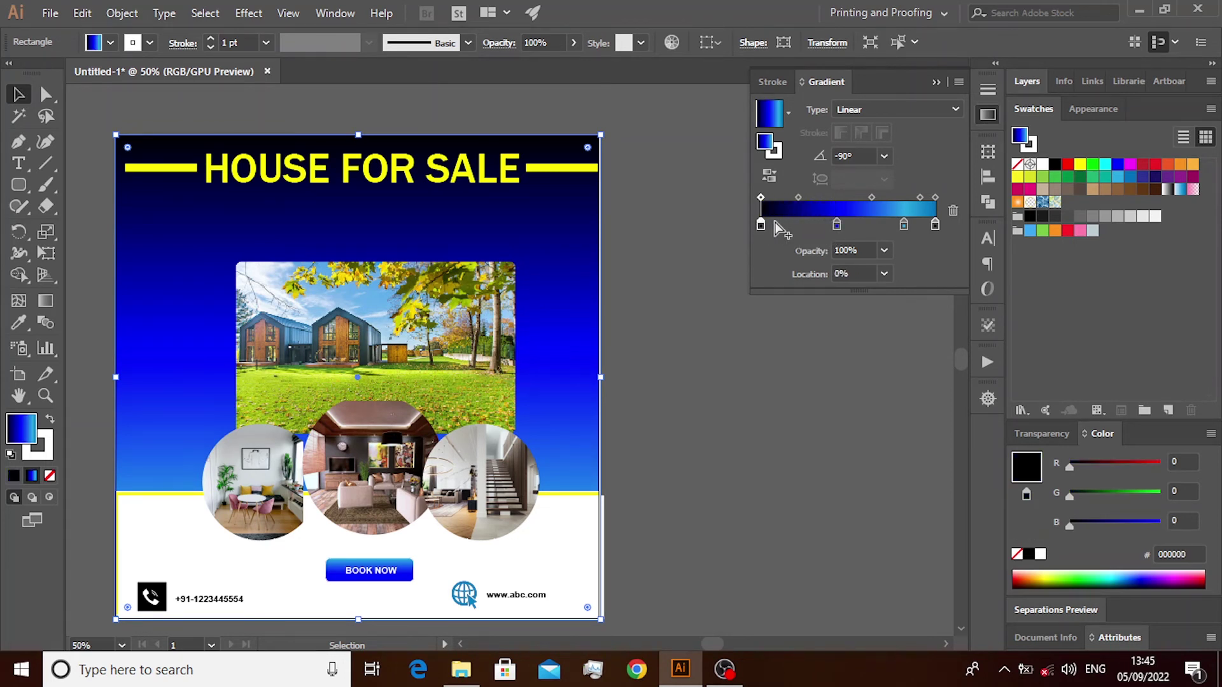
mouse_move(836, 225)
left_mouse_down()
mouse_move(862, 225)
mouse_move(841, 226)
left_mouse_up()
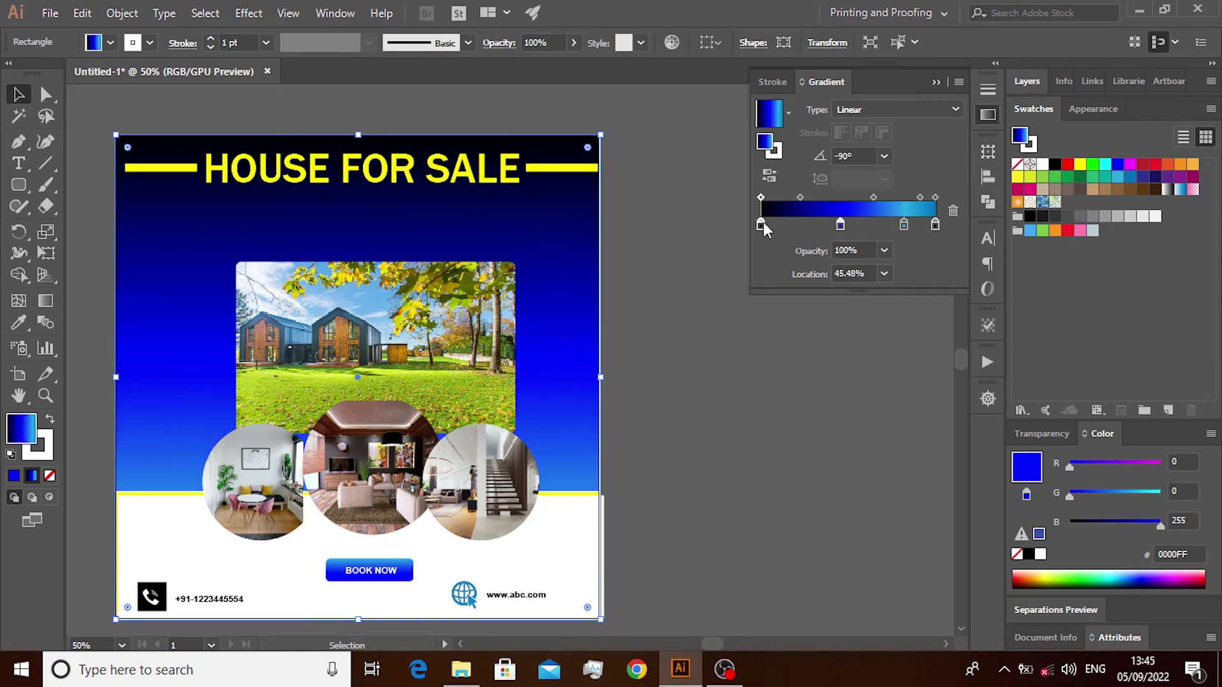
left_click_drag(761, 199, 850, 209)
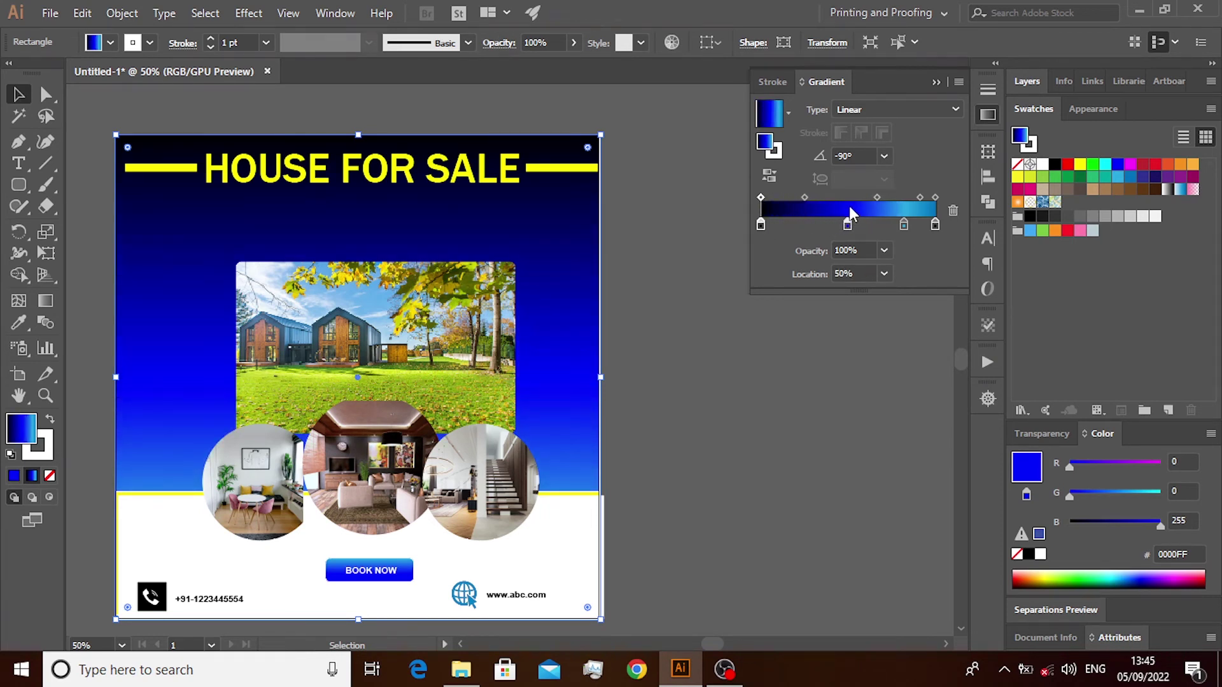
left_click(775, 225)
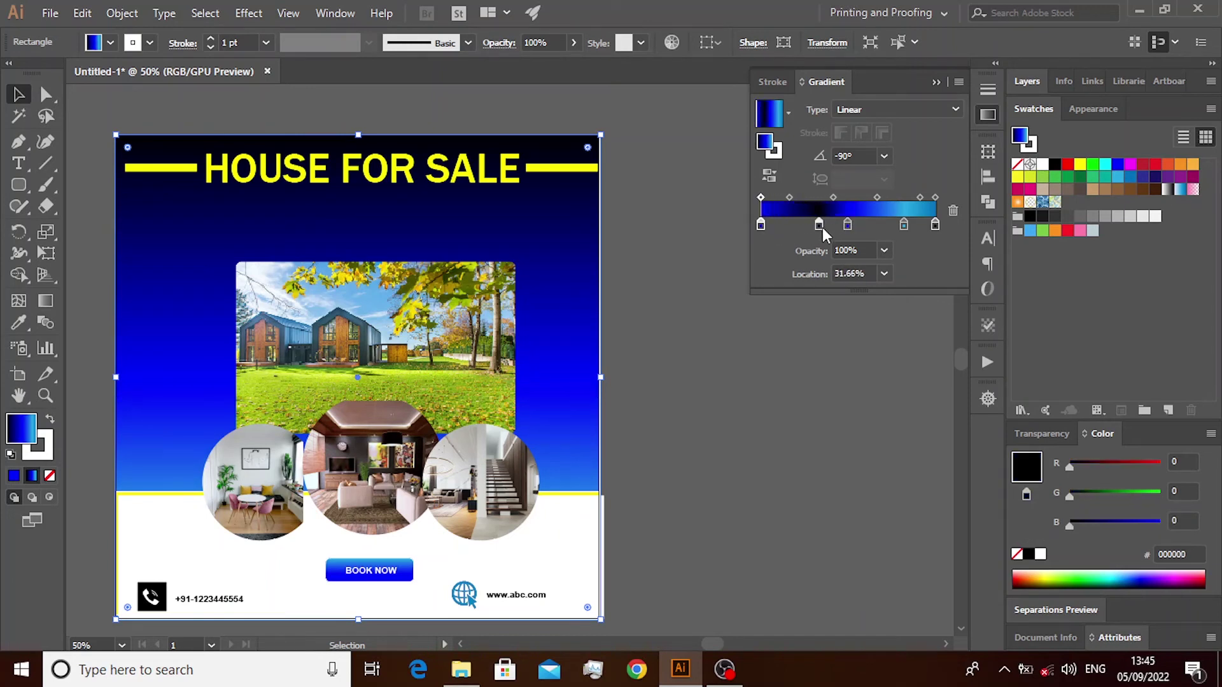
left_click_drag(822, 227, 825, 227)
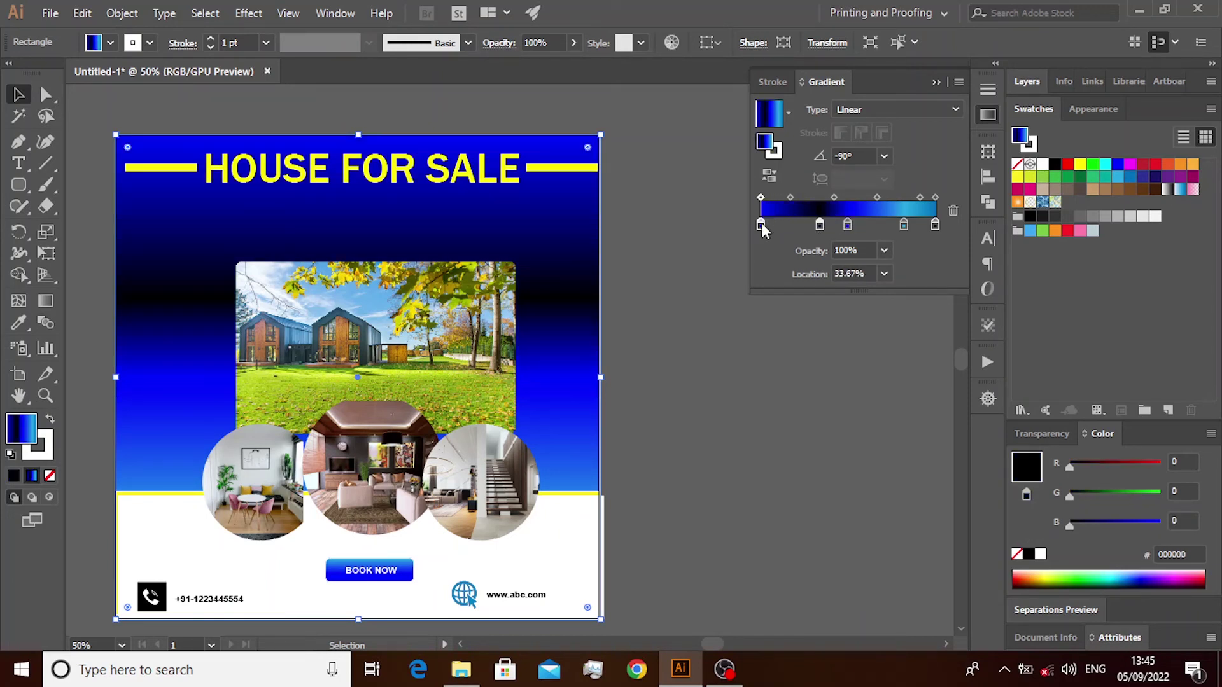
Move black to the gradient start, the blue stop to 42.46%, and light blue inward
left_click(761, 224)
key("Delete")
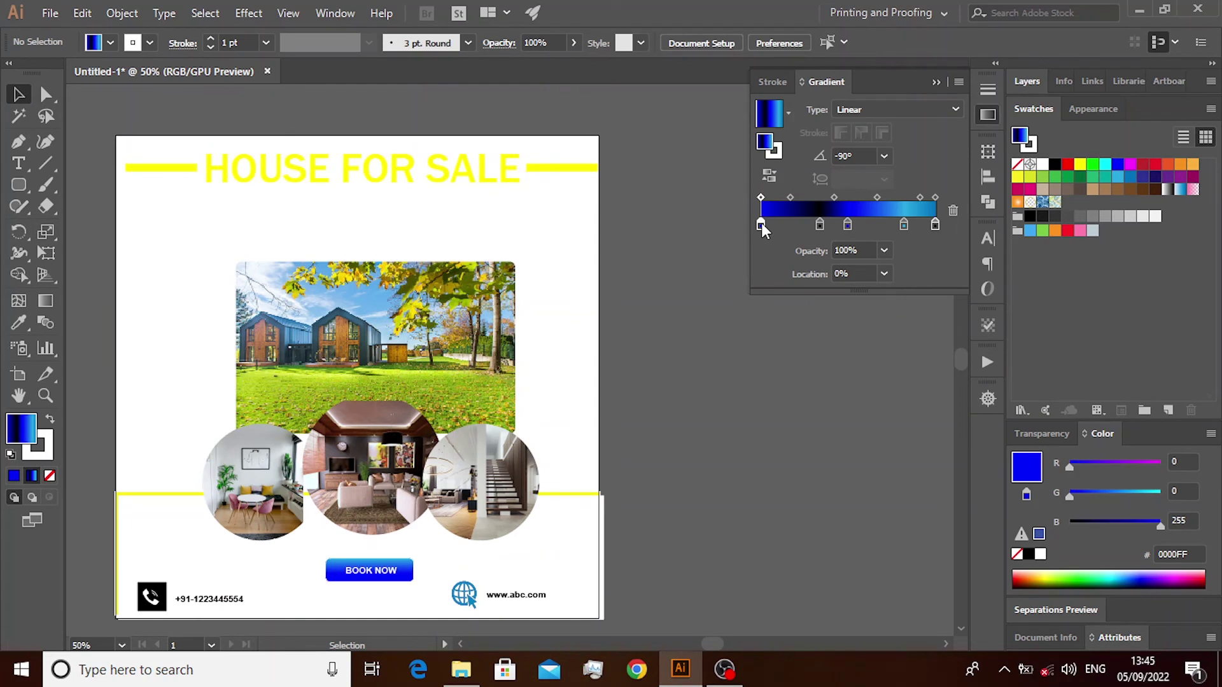
key("ctrl+z")
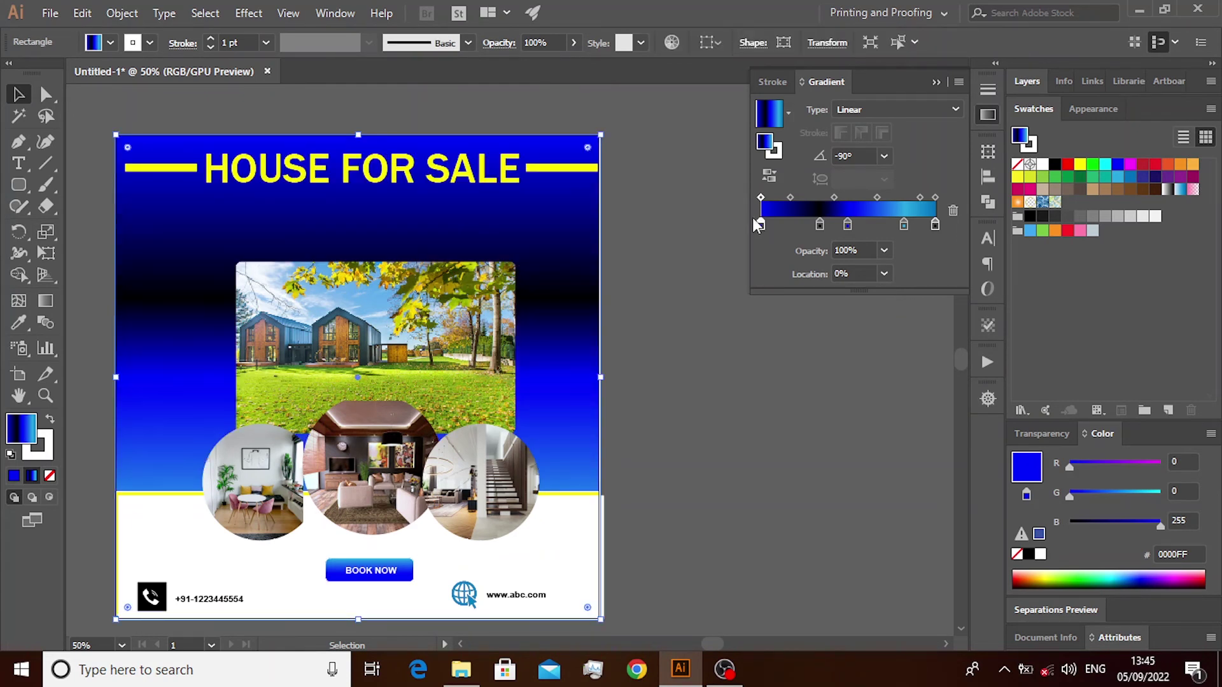
left_click_drag(819, 224, 755, 226)
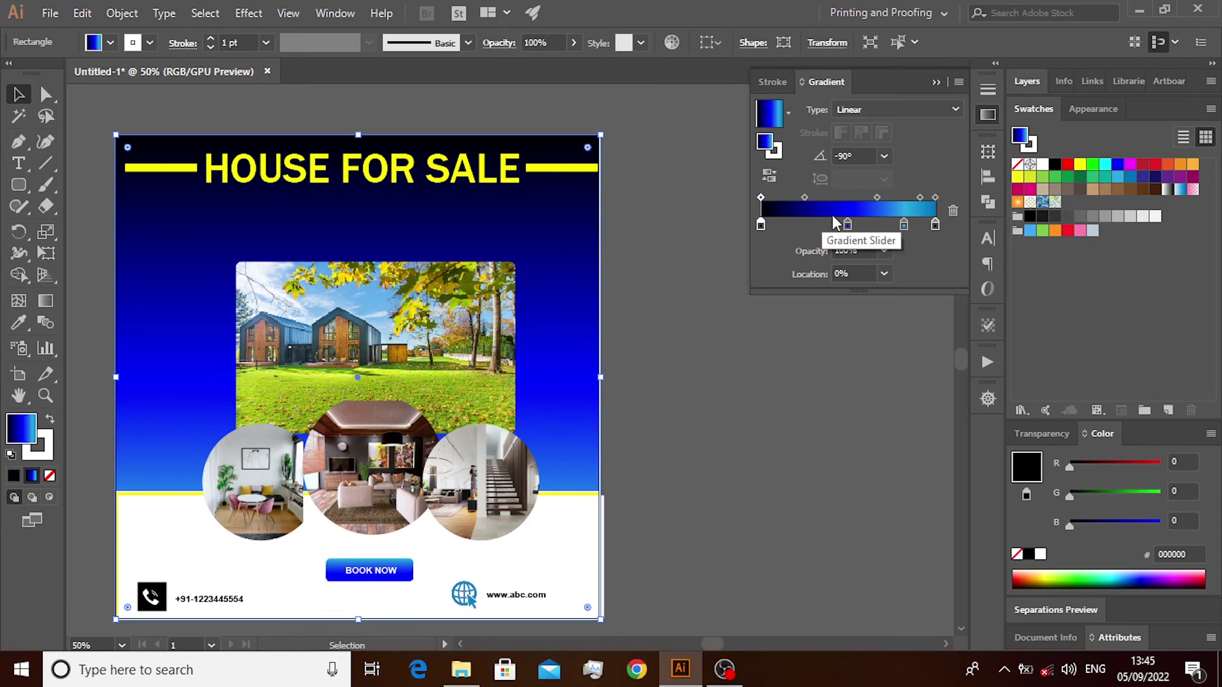
left_click_drag(846, 224, 827, 224)
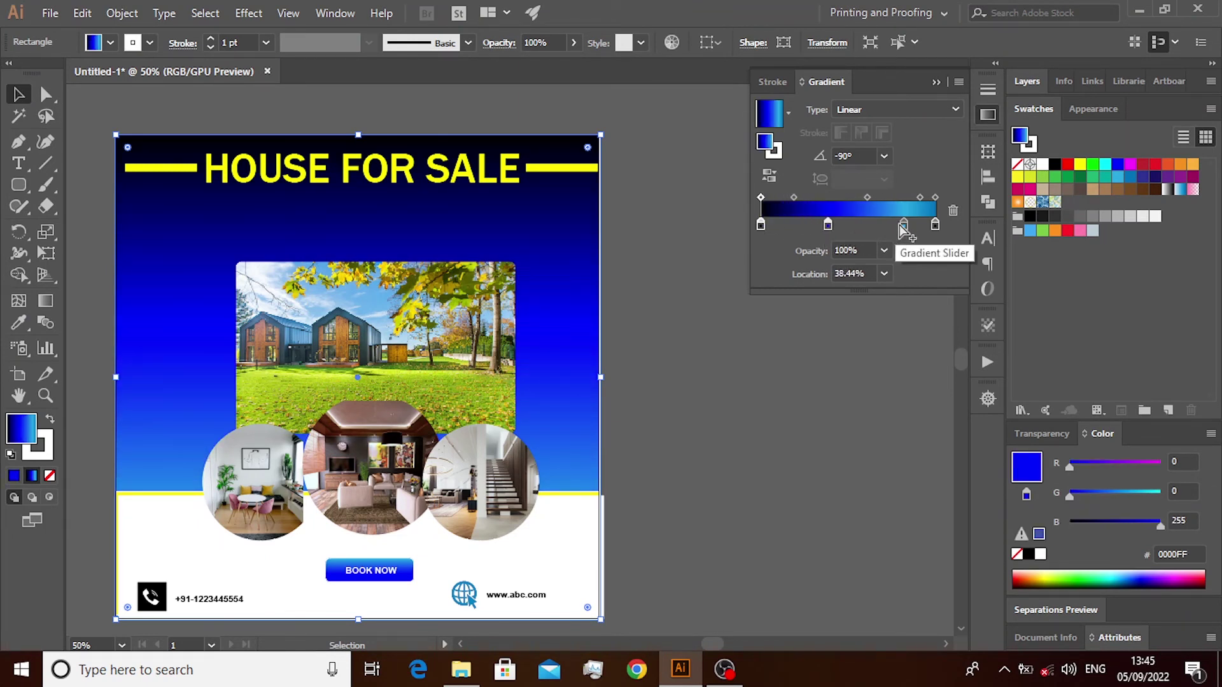
left_click_drag(827, 224, 835, 224)
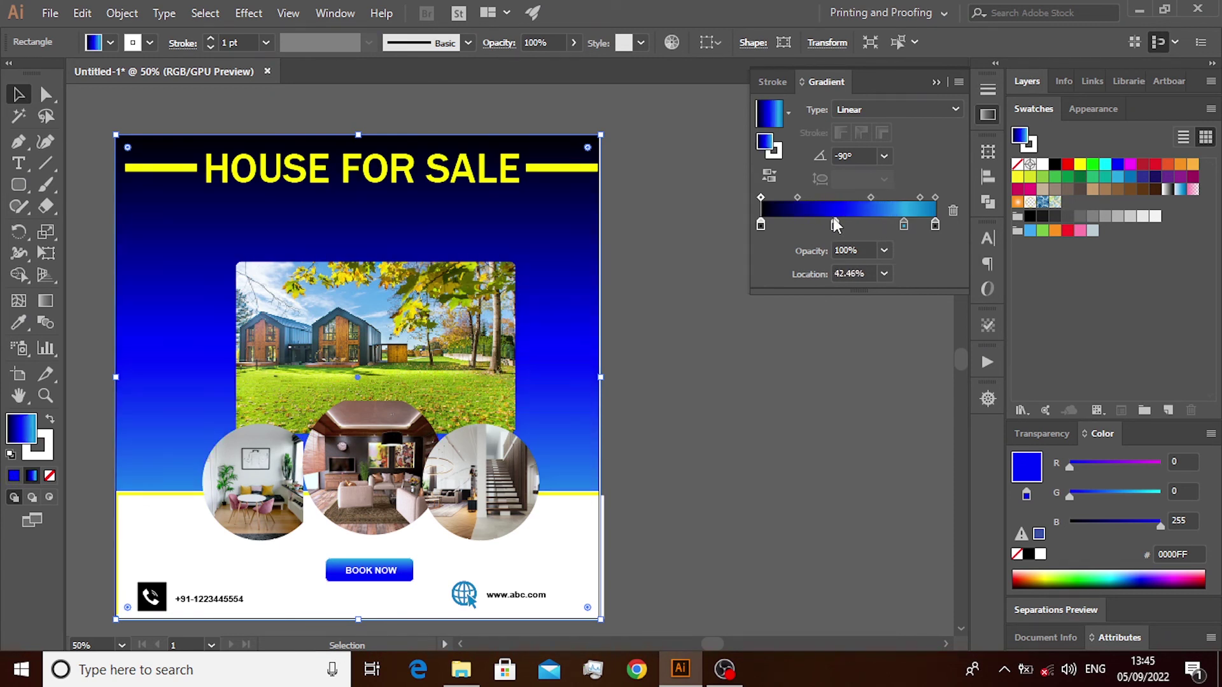
mouse_move(797, 197)
left_mouse_down()
mouse_move(833, 204)
mouse_move(802, 196)
mouse_move(815, 197)
left_mouse_up()
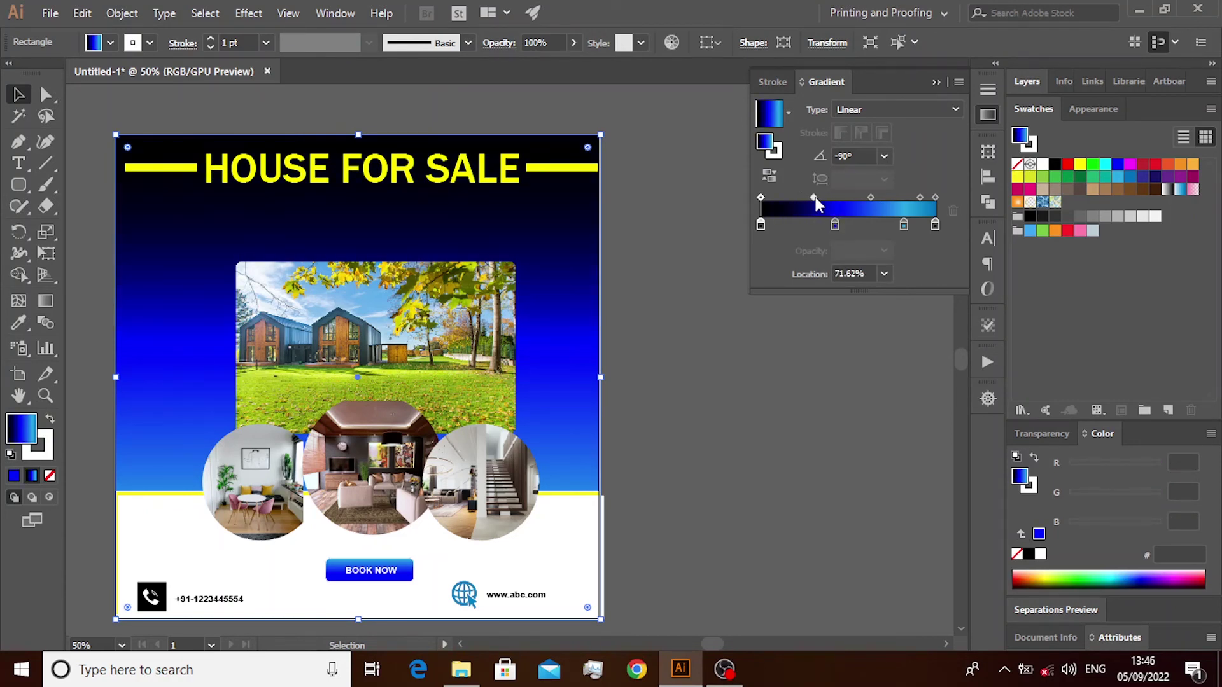
mouse_move(903, 224)
left_mouse_down()
mouse_move(869, 224)
mouse_move(951, 220)
left_mouse_up()
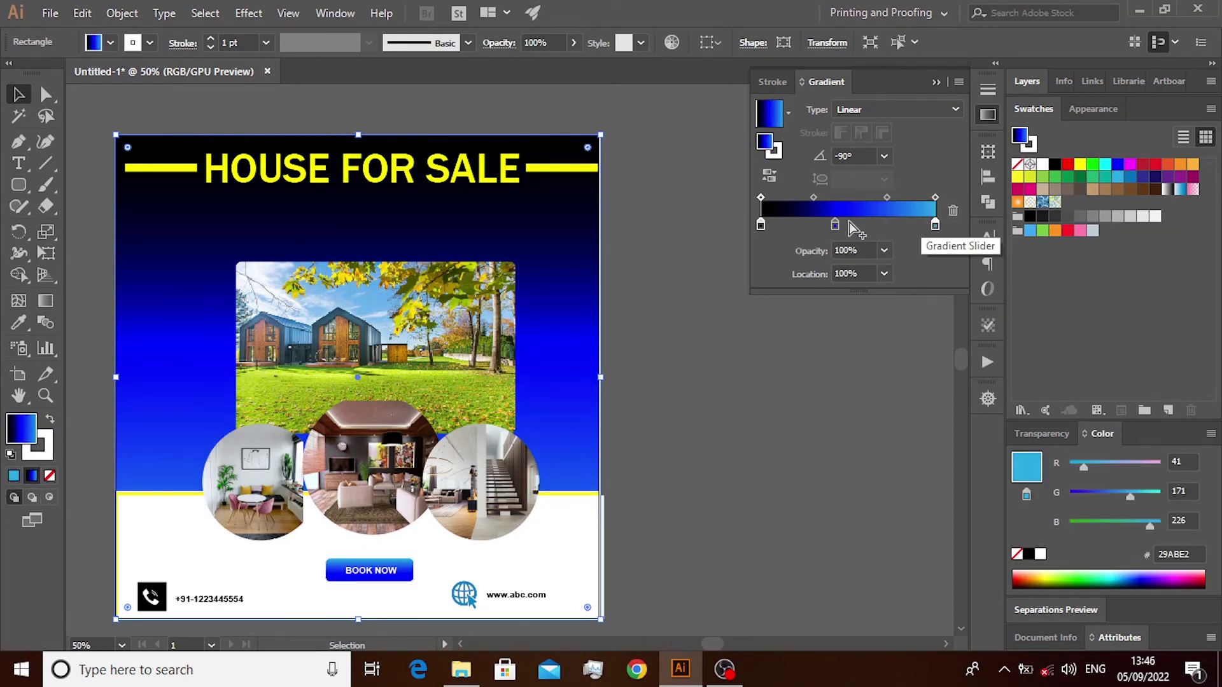
Enlarge the house photo to about 676 × 415 px, centred above the three circles
left_click(420, 299)
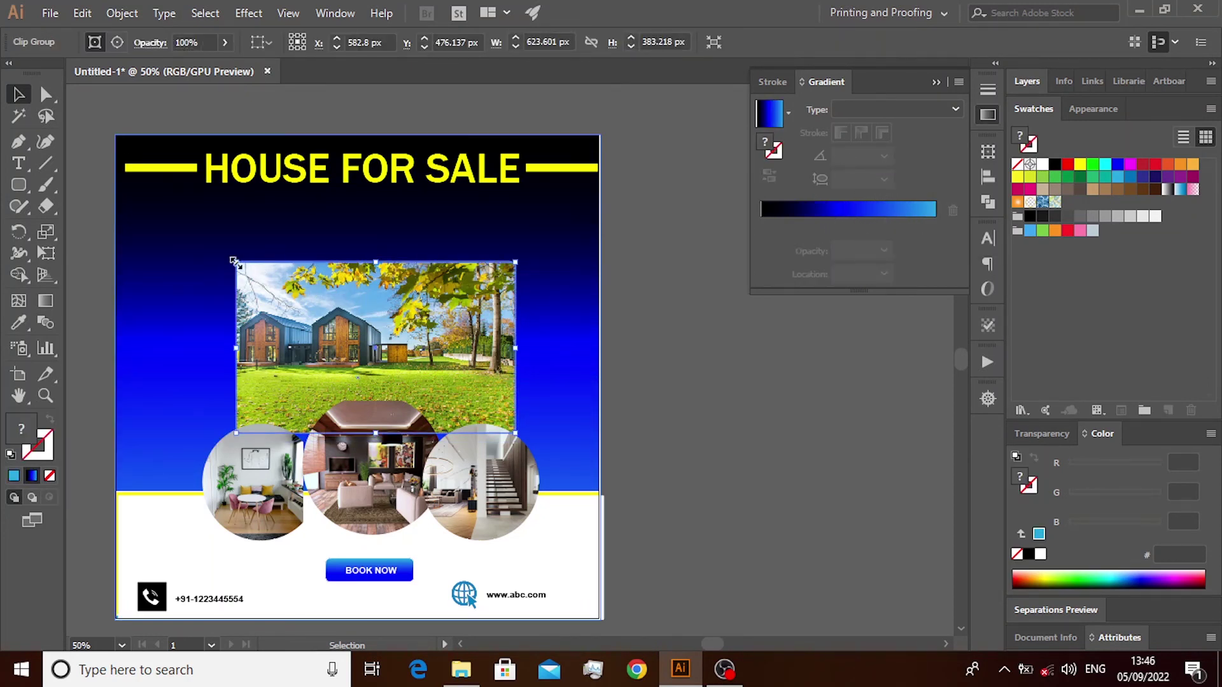
left_click_drag(235, 263, 213, 248)
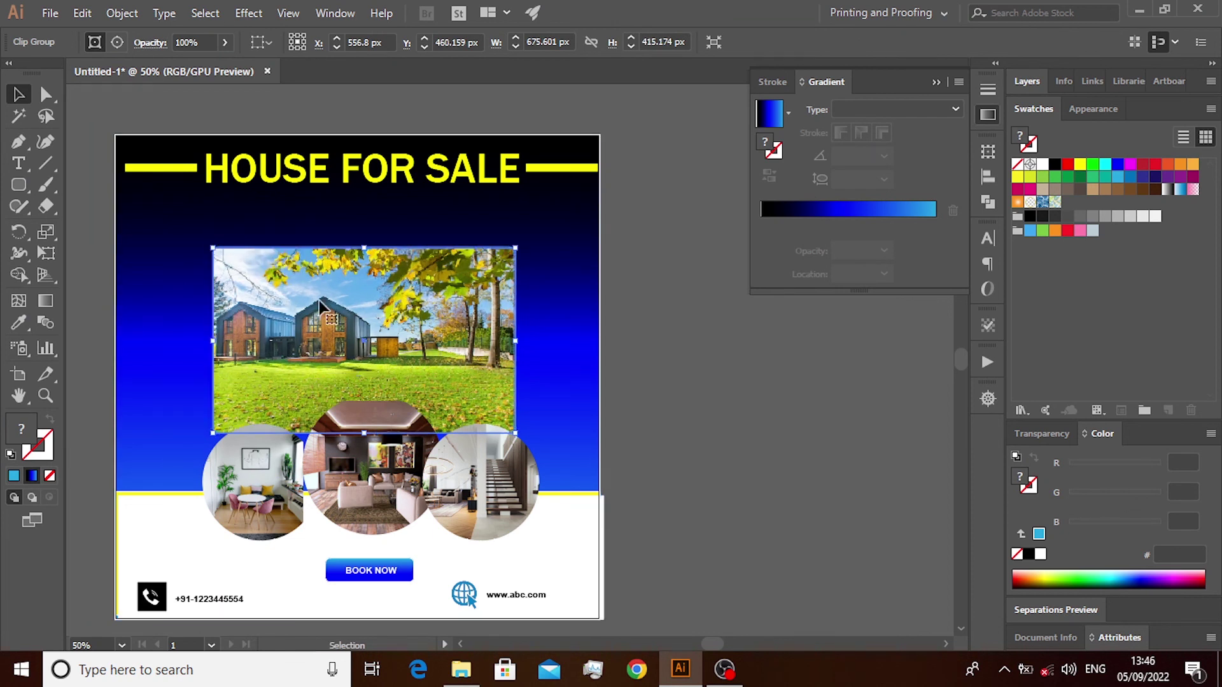
left_click_drag(339, 310, 351, 319)
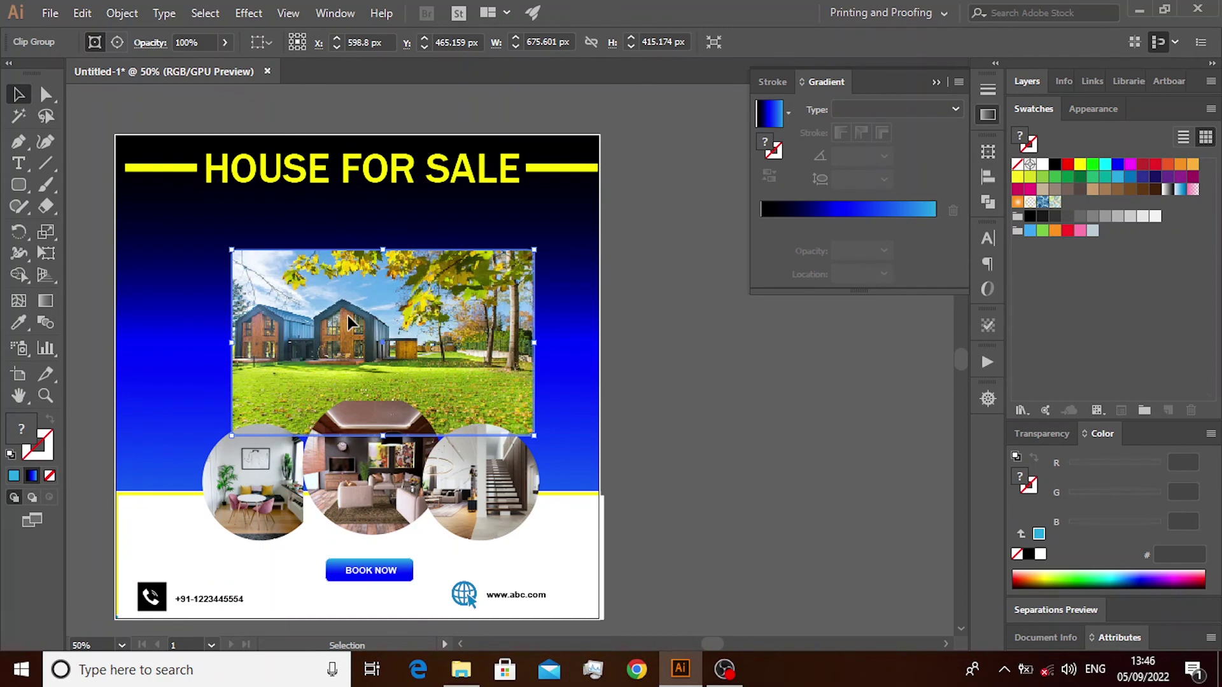
left_click_drag(349, 323, 347, 322)
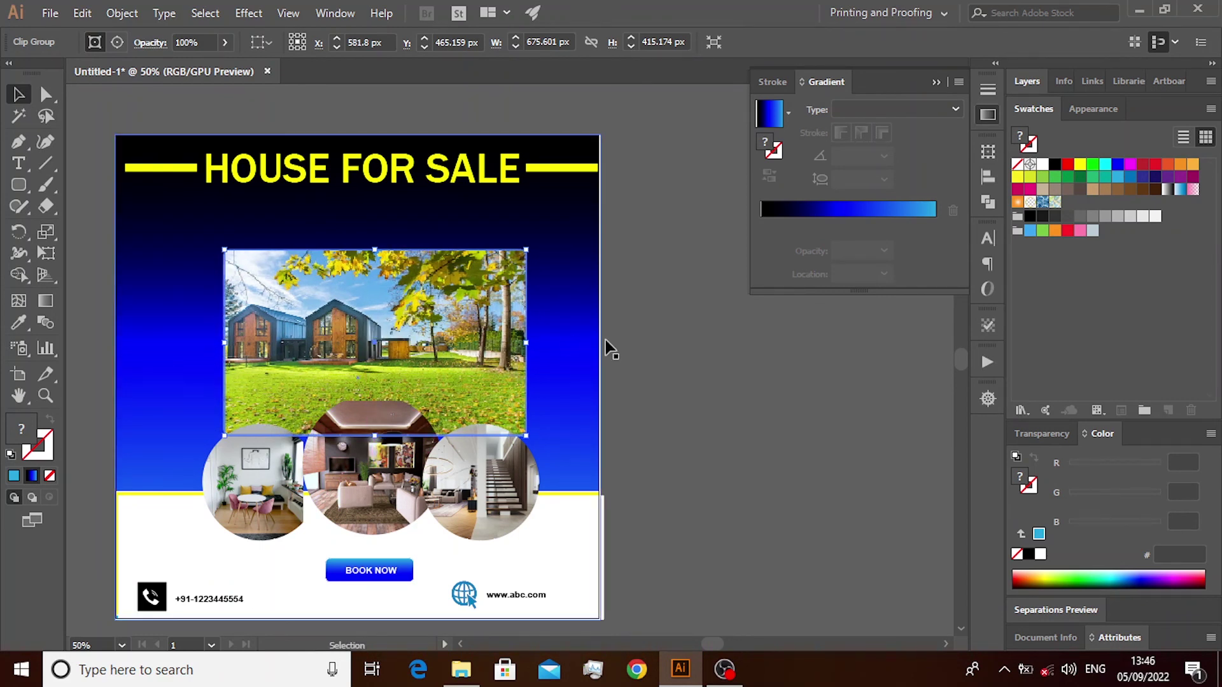
left_click(669, 348)
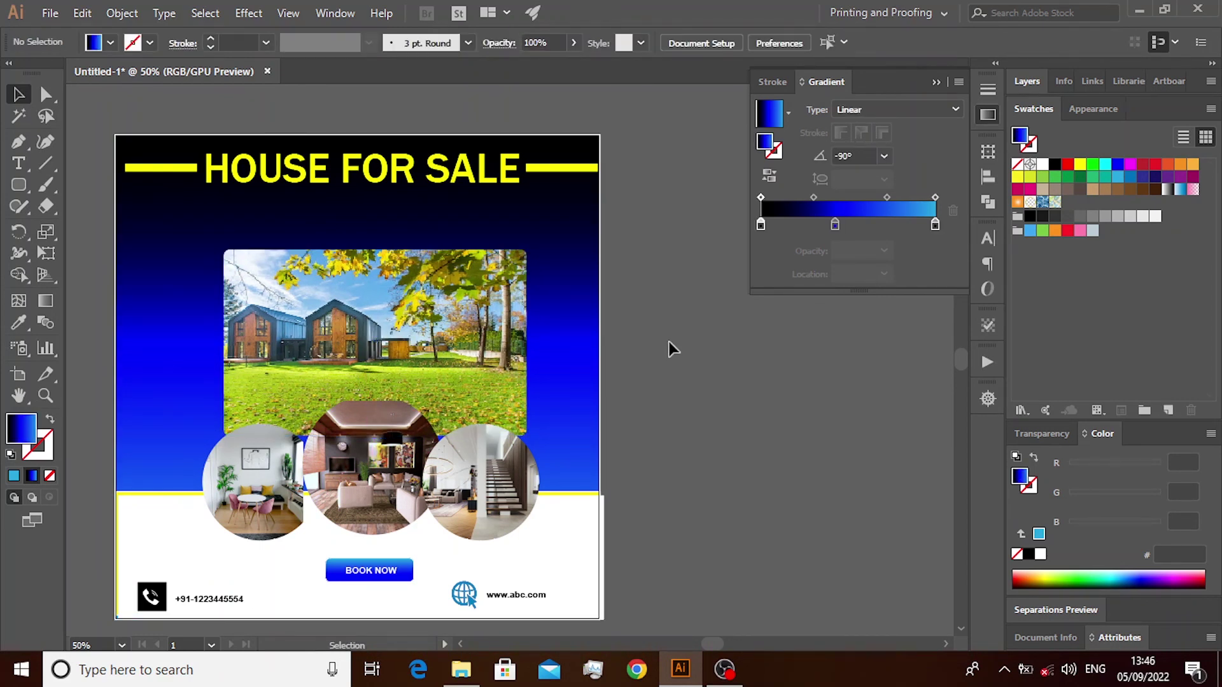
Set the HOUSE FOR SALE headline to 84 pt, position it between the bars, and nudge the left bar up
left_click(471, 182)
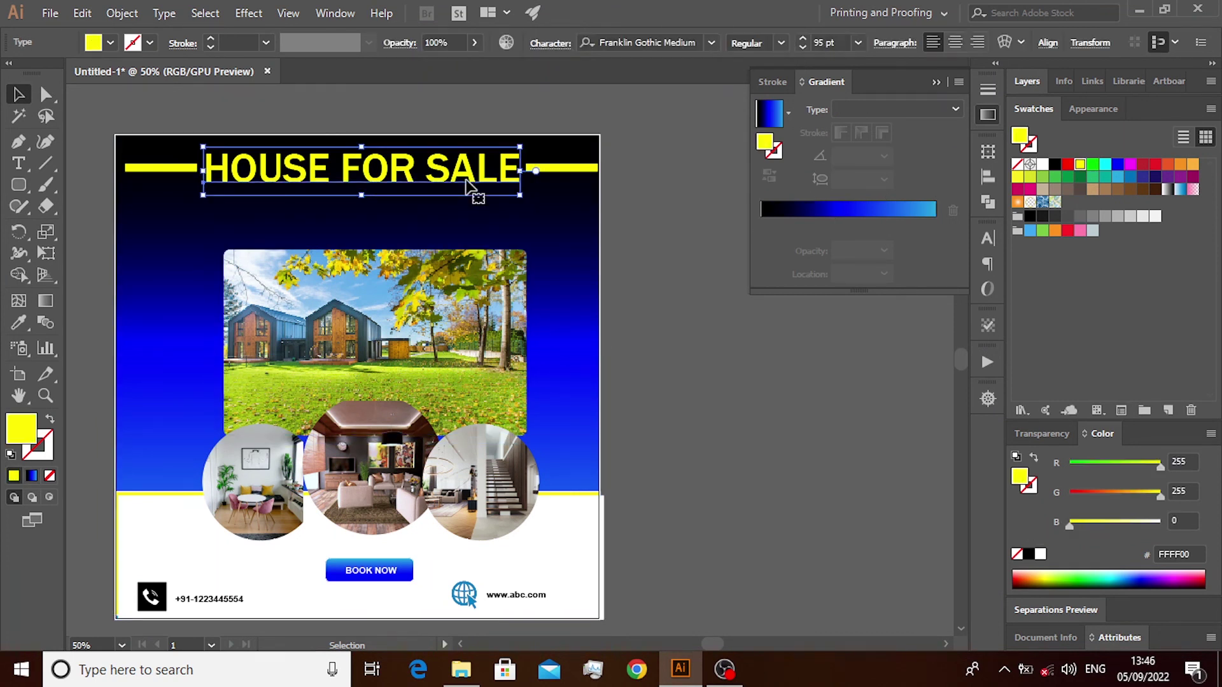
left_click(803, 46)
left_click(803, 46)
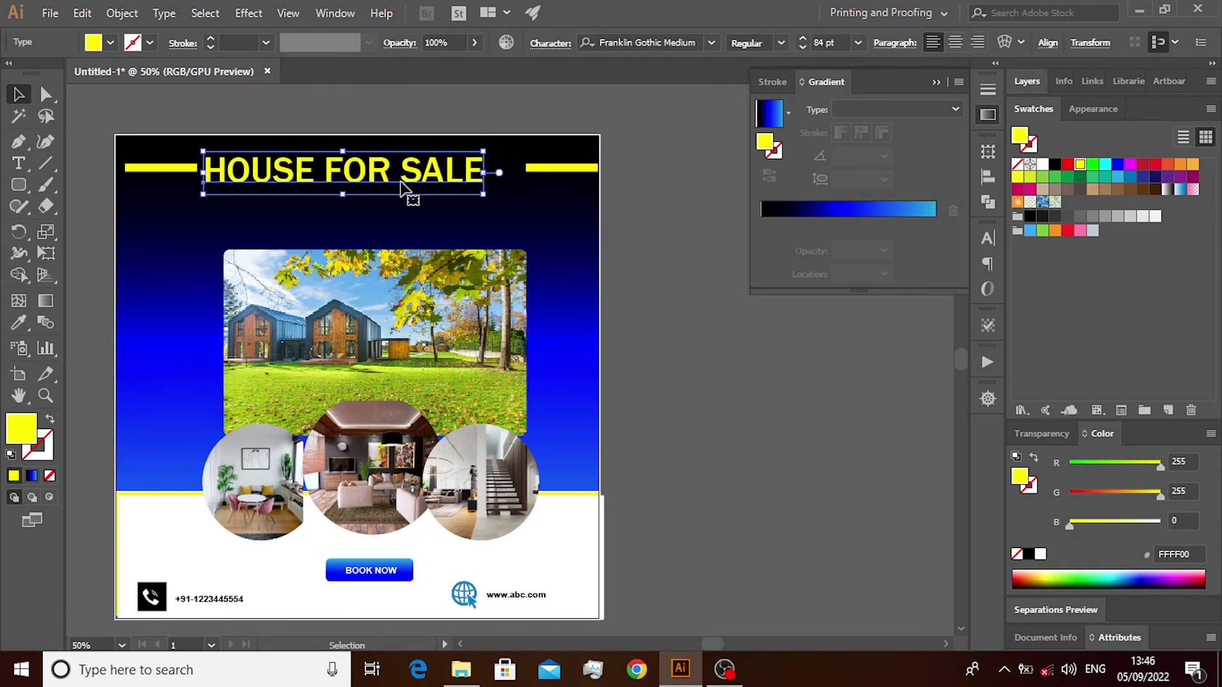
left_click_drag(400, 185, 426, 184)
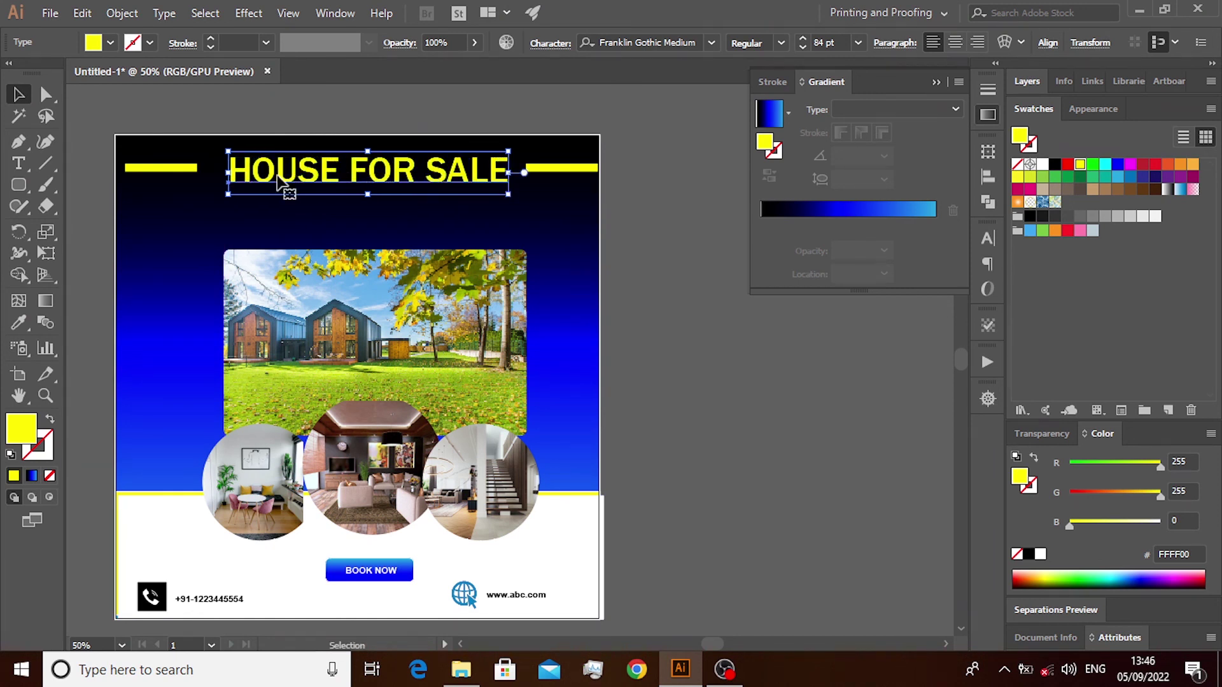
mouse_move(280, 181)
left_mouse_down()
mouse_move(198, 180)
mouse_move(213, 184)
left_mouse_up()
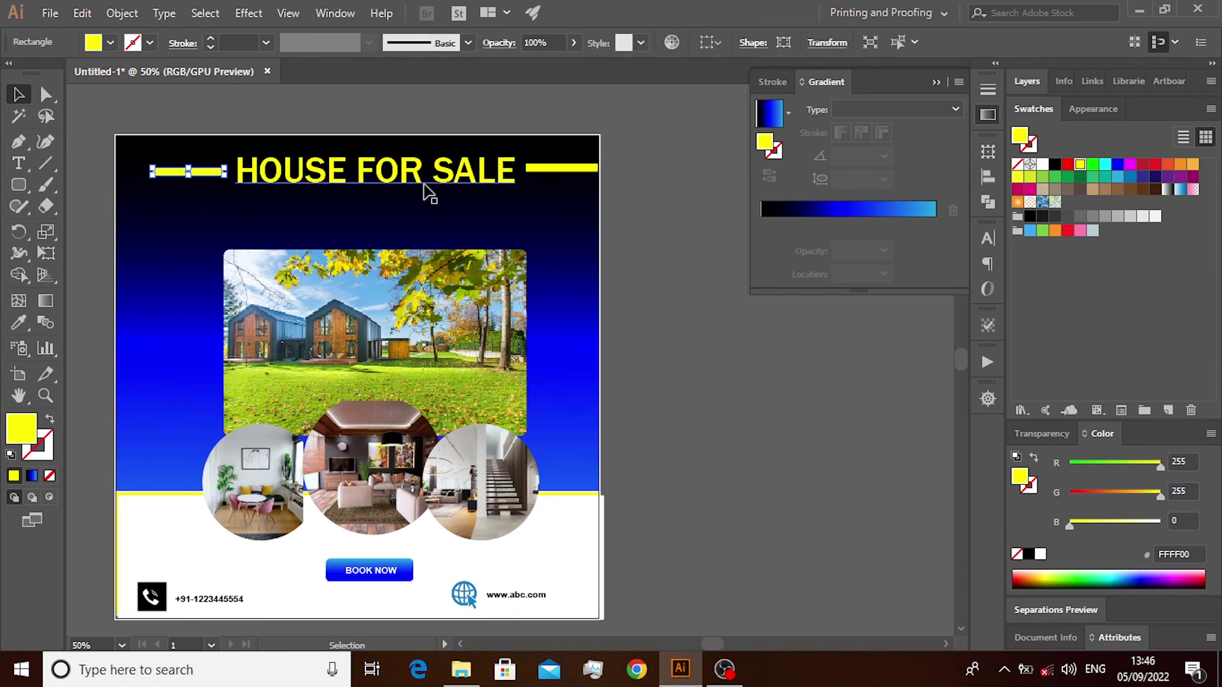
left_click(649, 212)
left_click(215, 175)
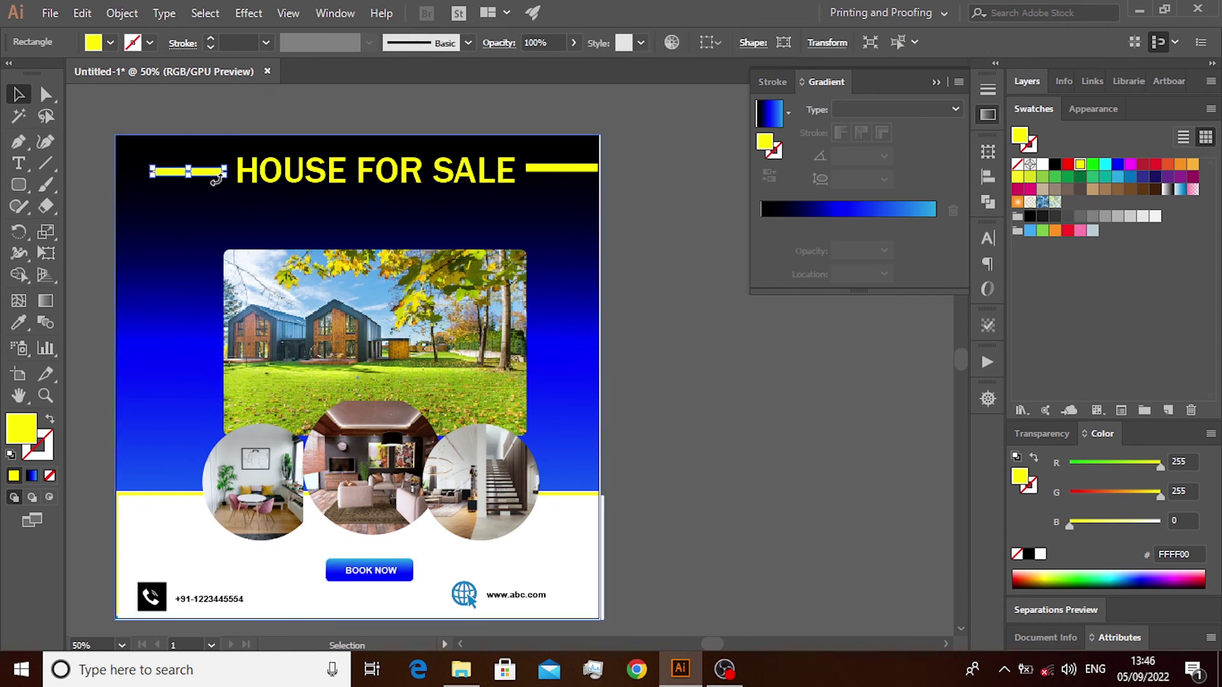
key("Up")
key("Up")
key("Up")
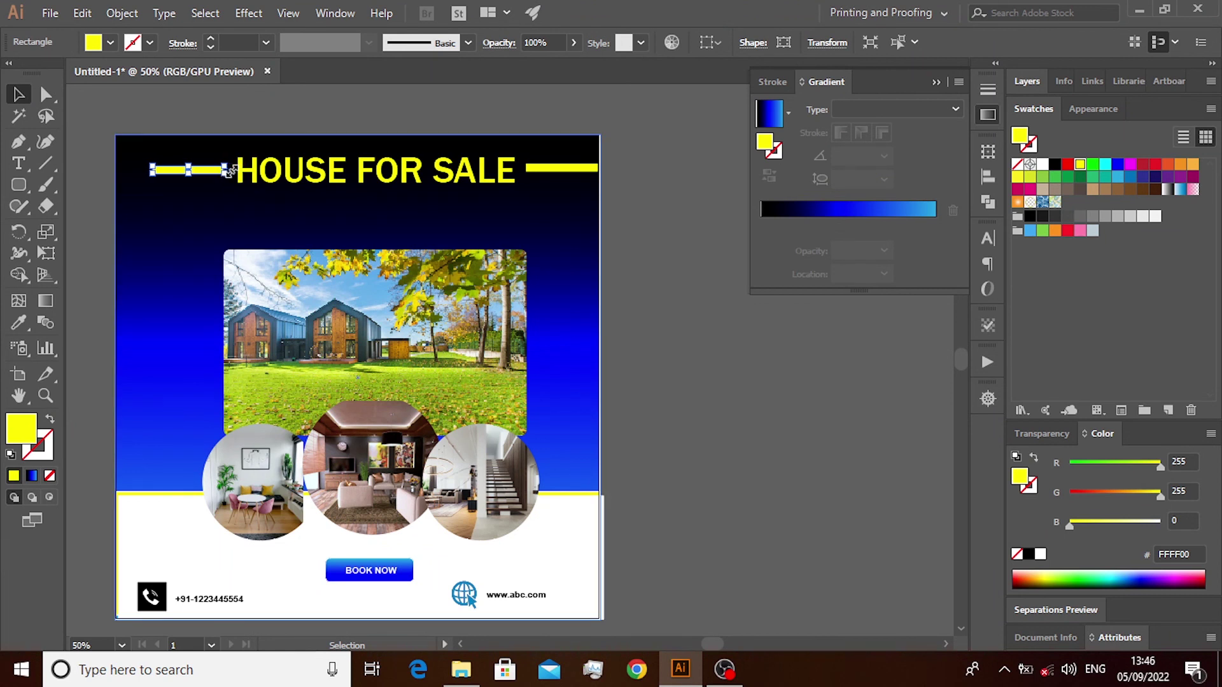
Increase the headline font size to 87 pt
left_click(292, 175)
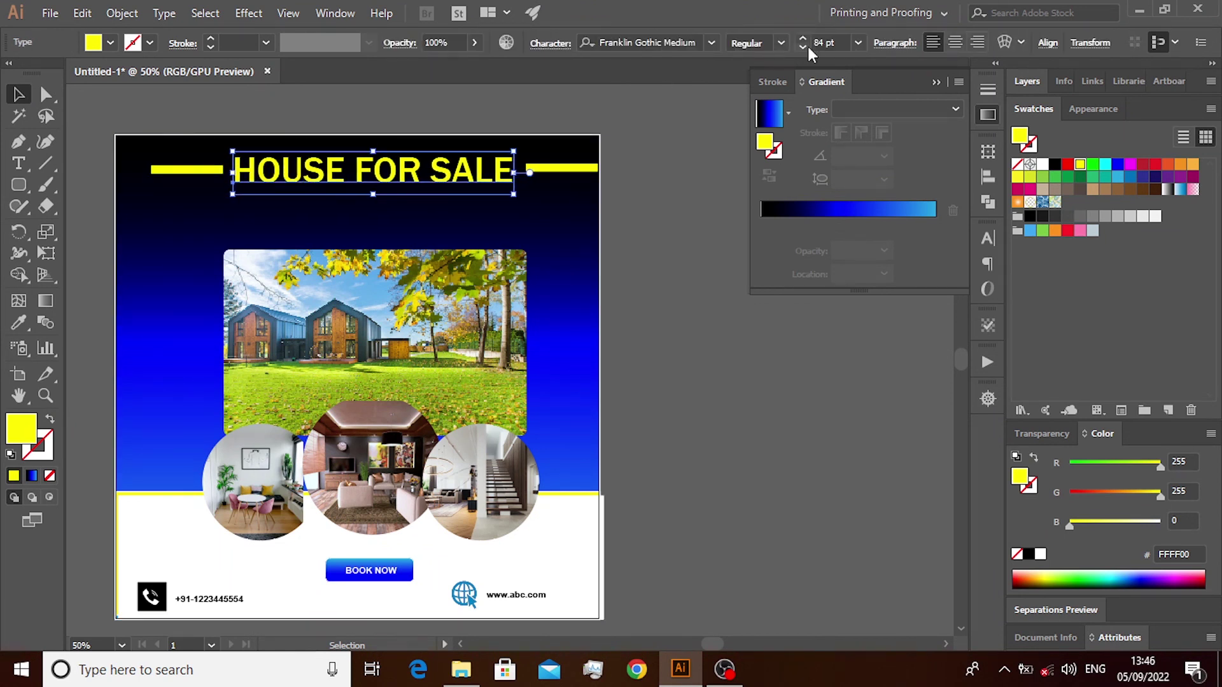
left_click(801, 39)
left_click(801, 39)
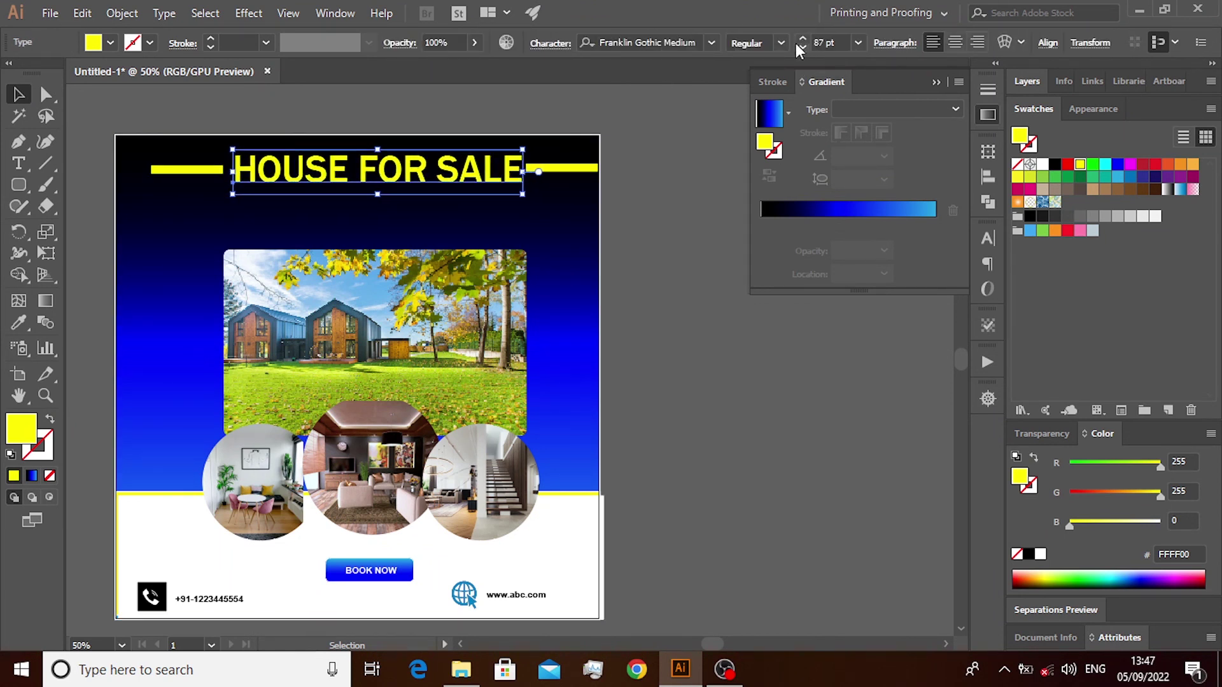
left_click(668, 239)
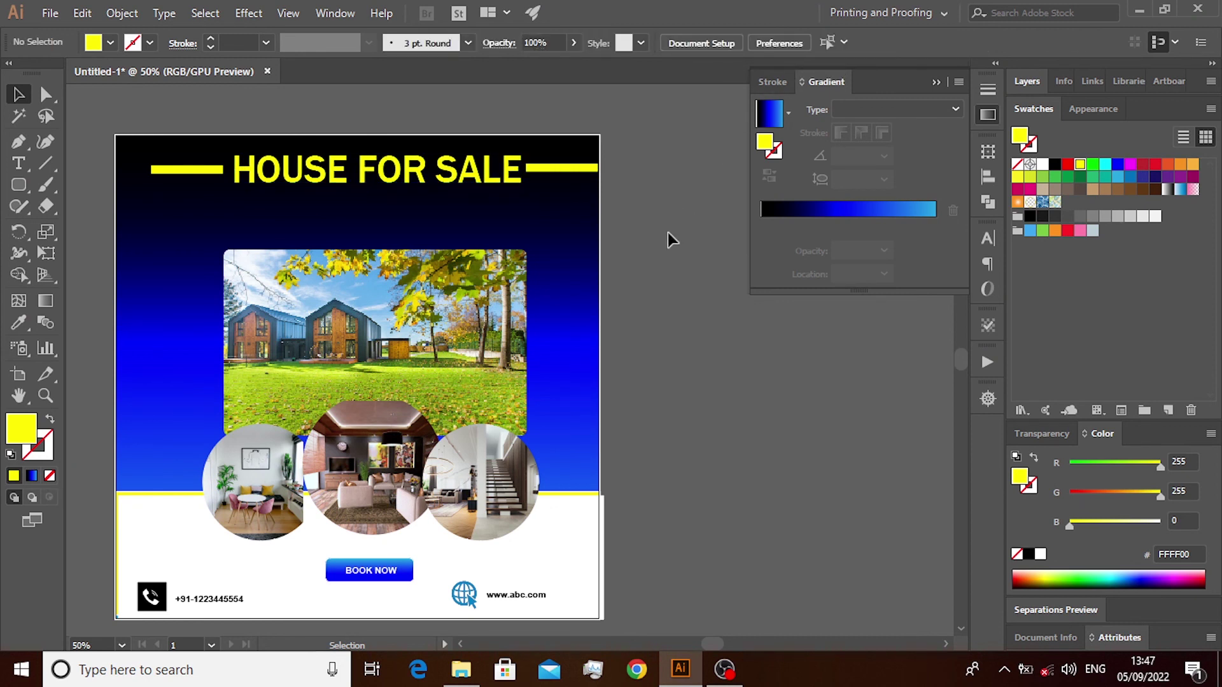
Trim the white bottom panel's right edge to the artboard edge
scroll(667, 231, "down", 1)
left_click(603, 537)
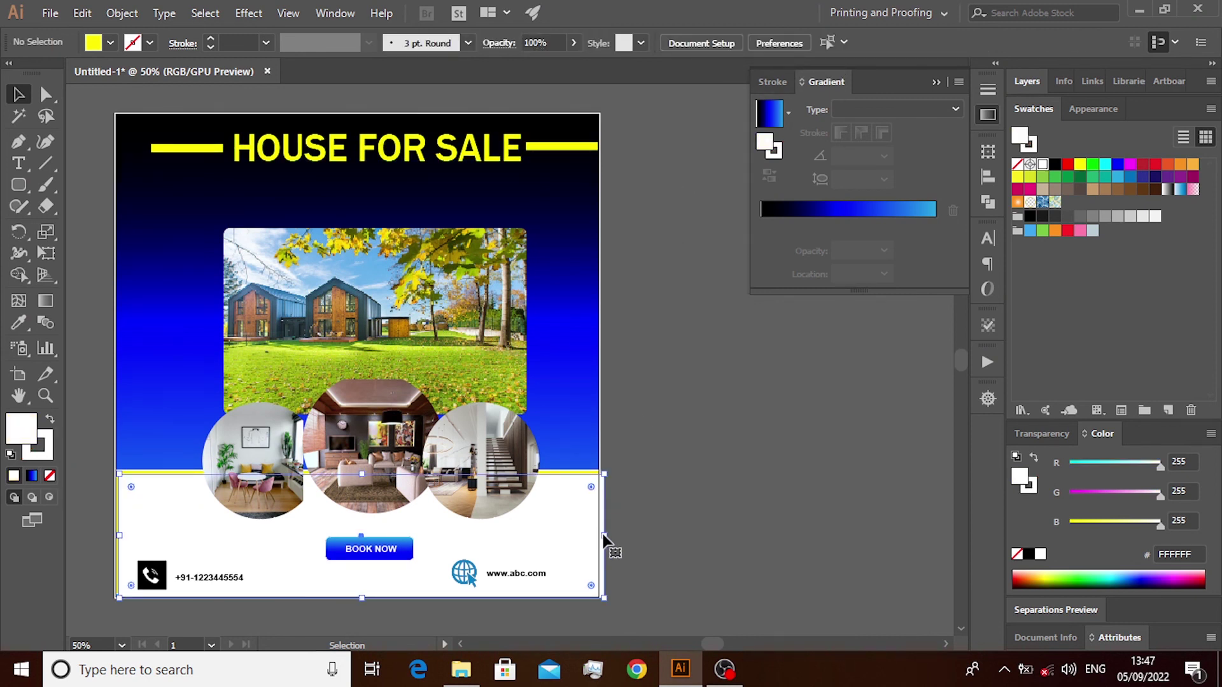
left_click_drag(605, 540, 599, 538)
left_click(632, 481)
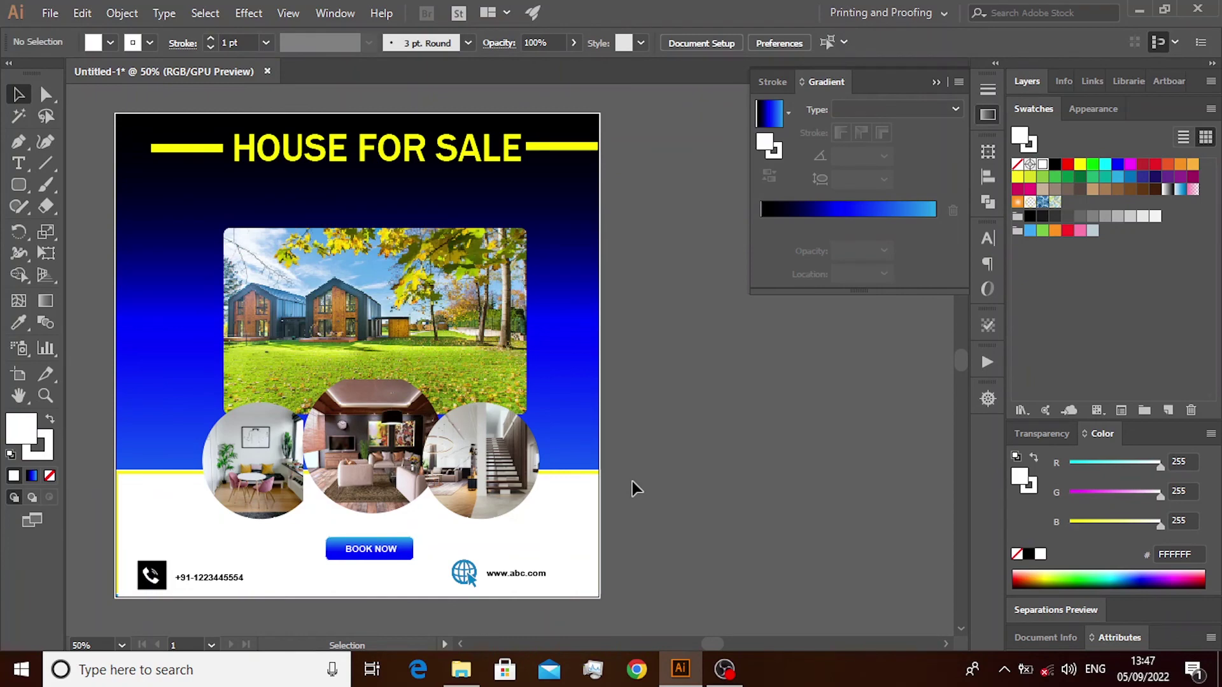